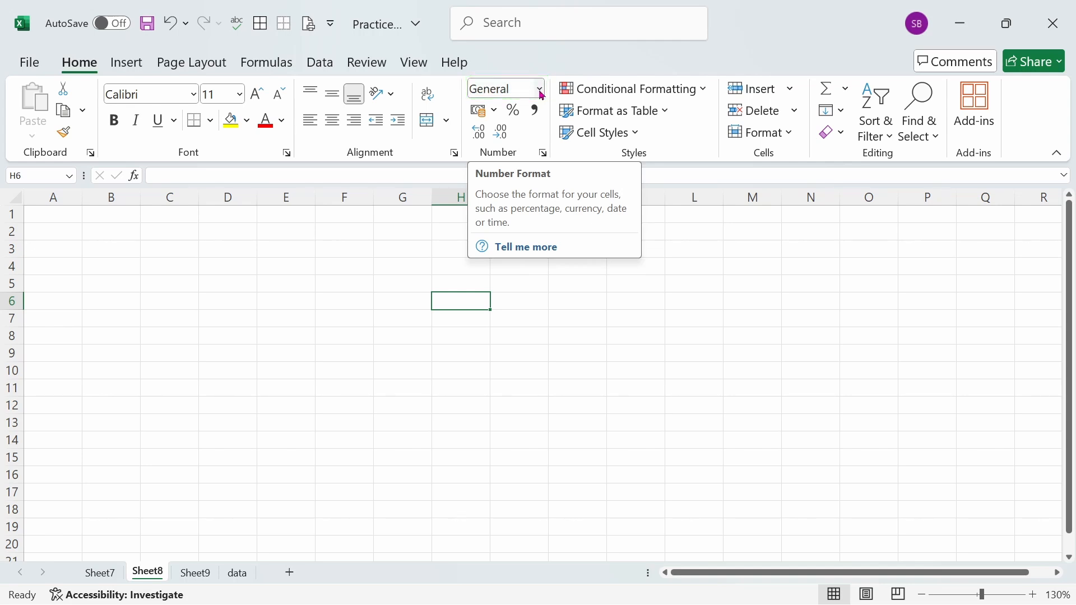
- Review the list of available cell number formats, from General through Text
{"action": "left_click", "coordinate": [541, 91]}
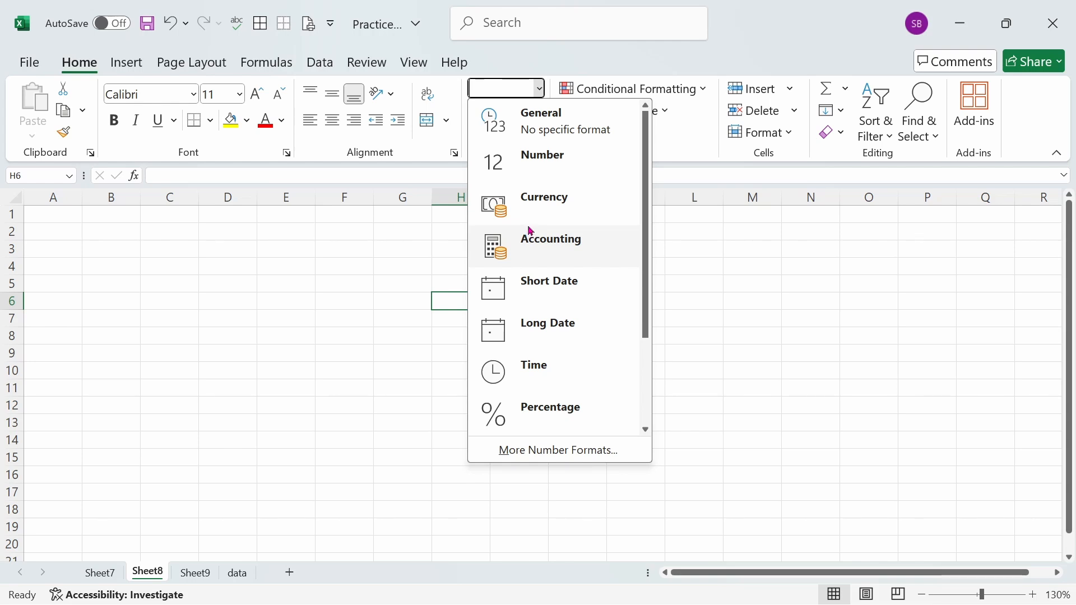
{"action": "key", "text": "Escape"}
{"action": "left_click", "coordinate": [521, 298]}
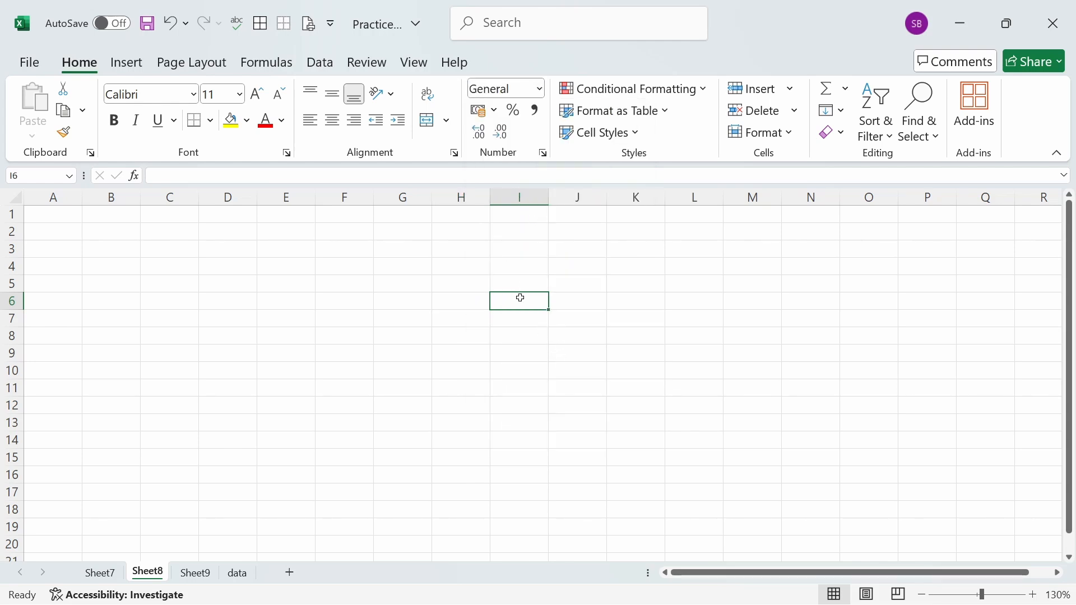
{"action": "left_click", "coordinate": [540, 88]}
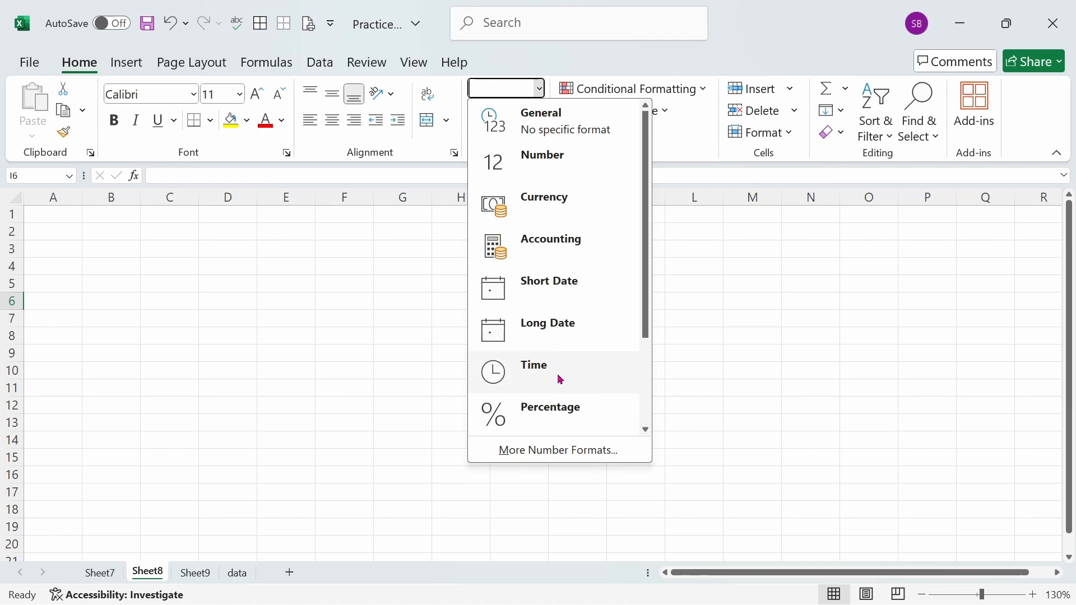
{"action": "scroll", "coordinate": [577, 348], "scroll_direction": "down", "scroll_amount": 1}
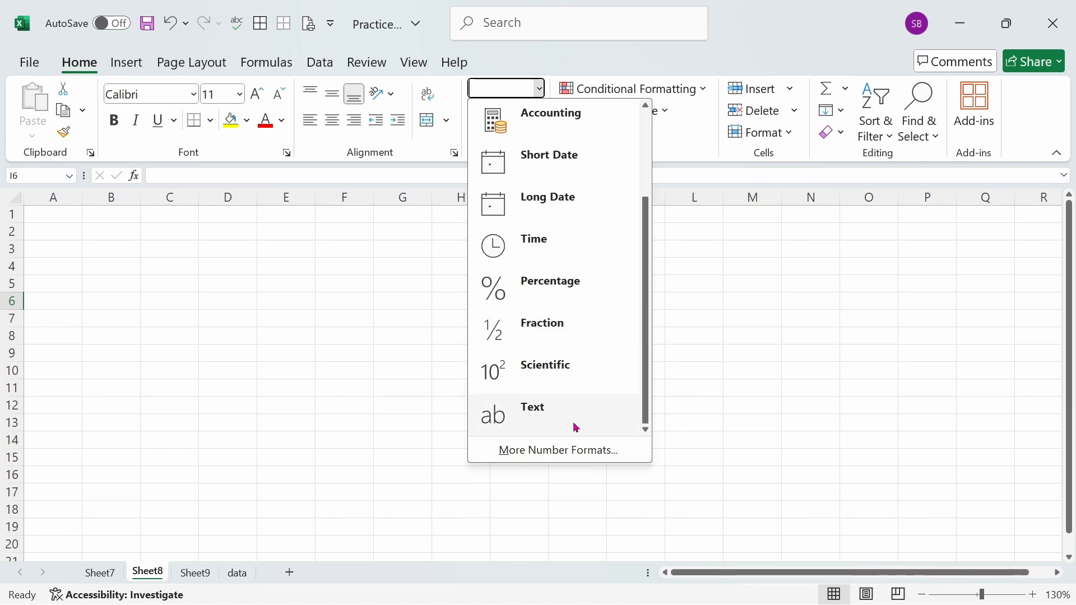
{"action": "left_click", "coordinate": [416, 297]}
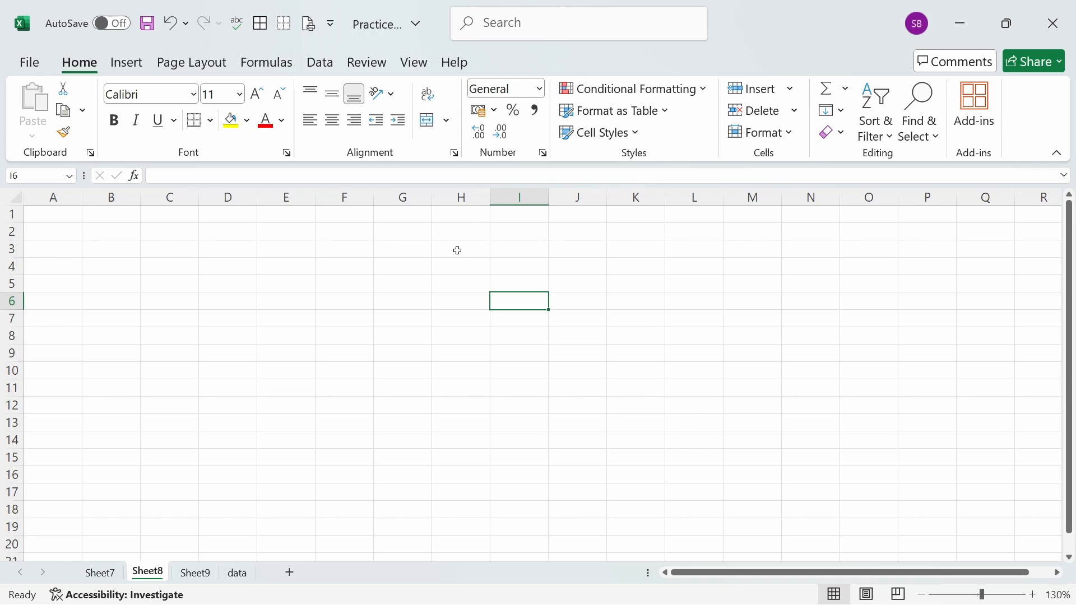
- Enter 1 in cell H1 and 2 in cell H2
{"action": "left_click", "coordinate": [463, 216]}
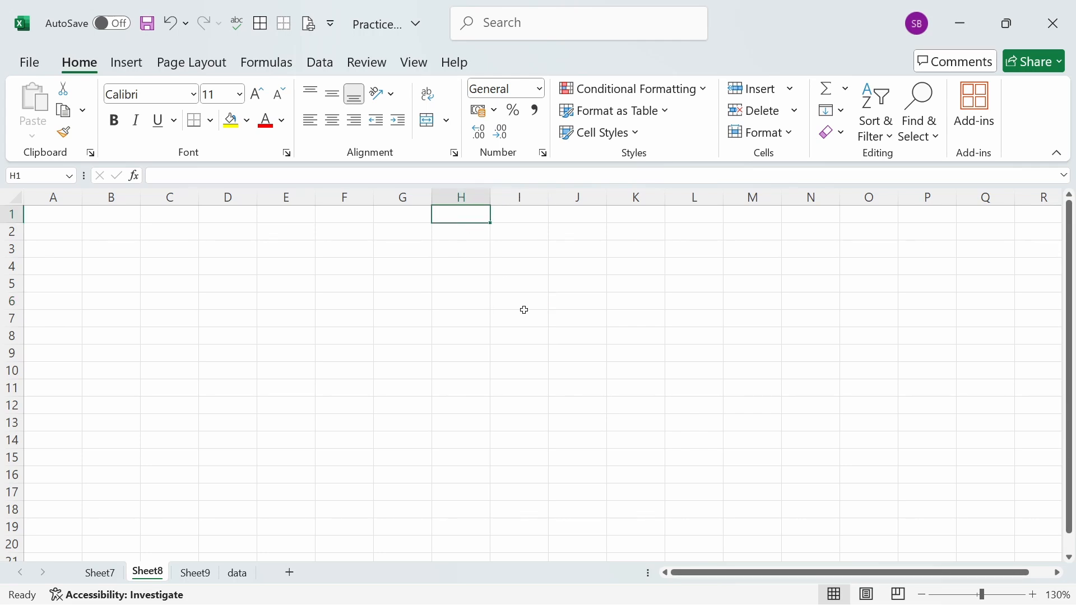
{"action": "type", "text": "1"}
{"action": "key", "text": "Return"}
{"action": "type", "text": "2"}
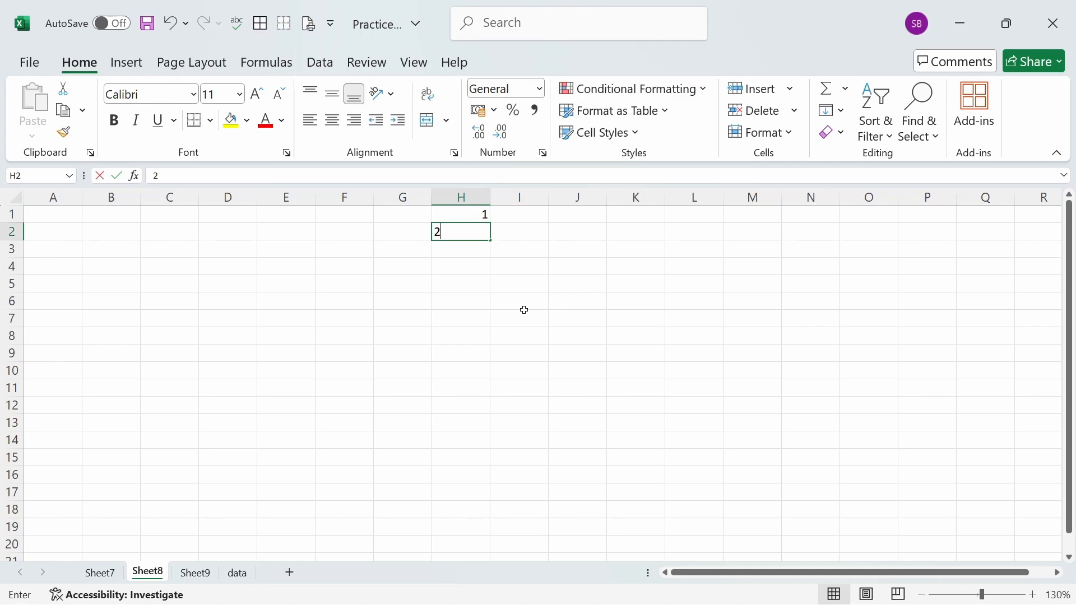
{"action": "left_click", "coordinate": [523, 307]}
- Extend the number series from H1:H2 down to cell H13
{"action": "left_click_drag", "start_coordinate": [481, 214], "coordinate": [480, 232]}
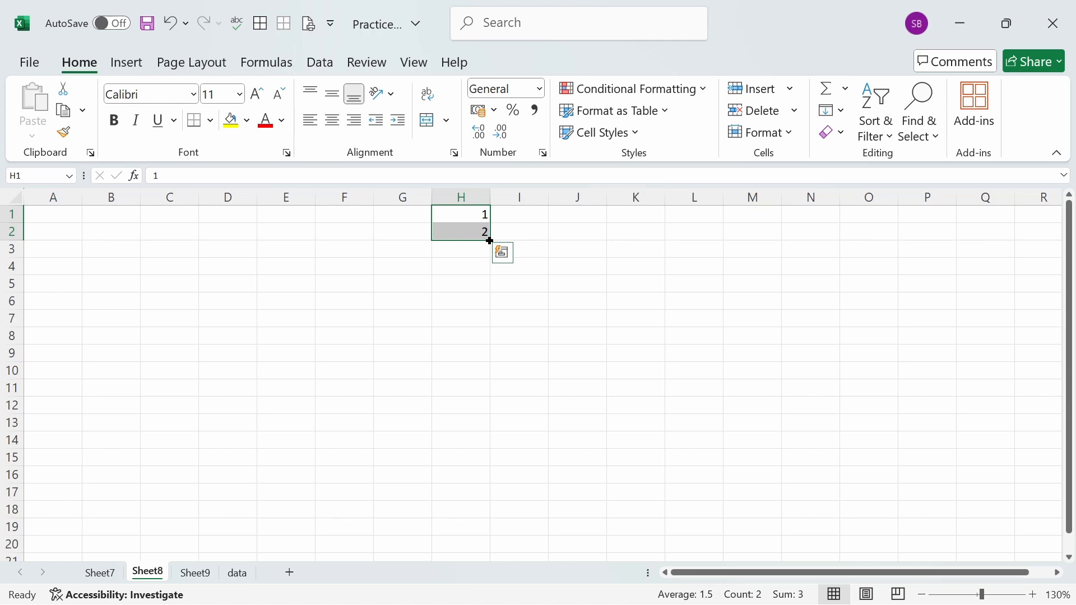
{"action": "left_click_drag", "start_coordinate": [490, 241], "coordinate": [486, 425]}
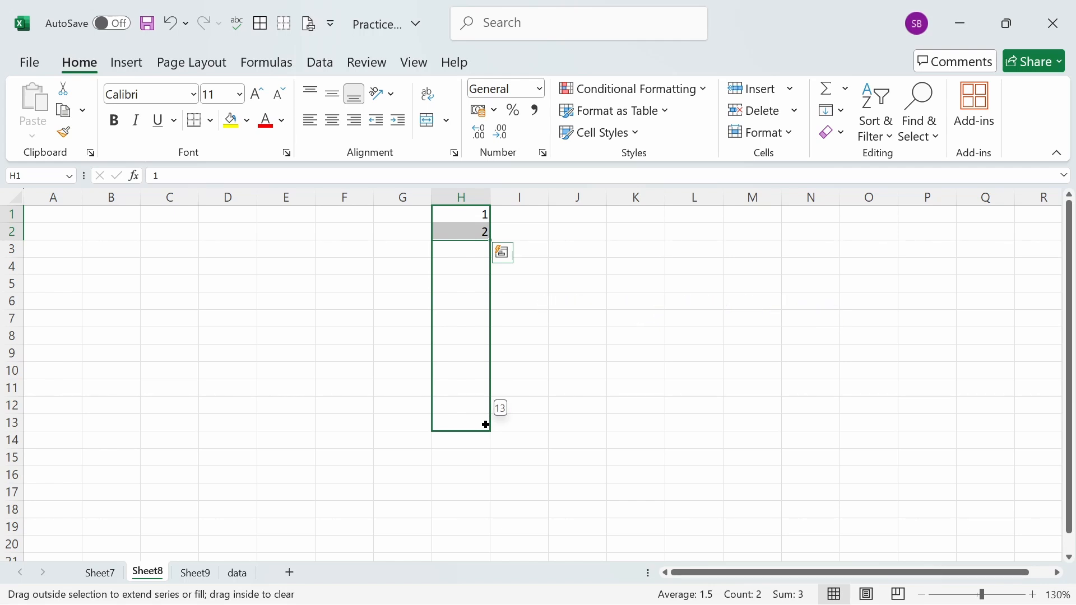
{"action": "left_click_drag", "start_coordinate": [487, 426], "coordinate": [486, 427]}
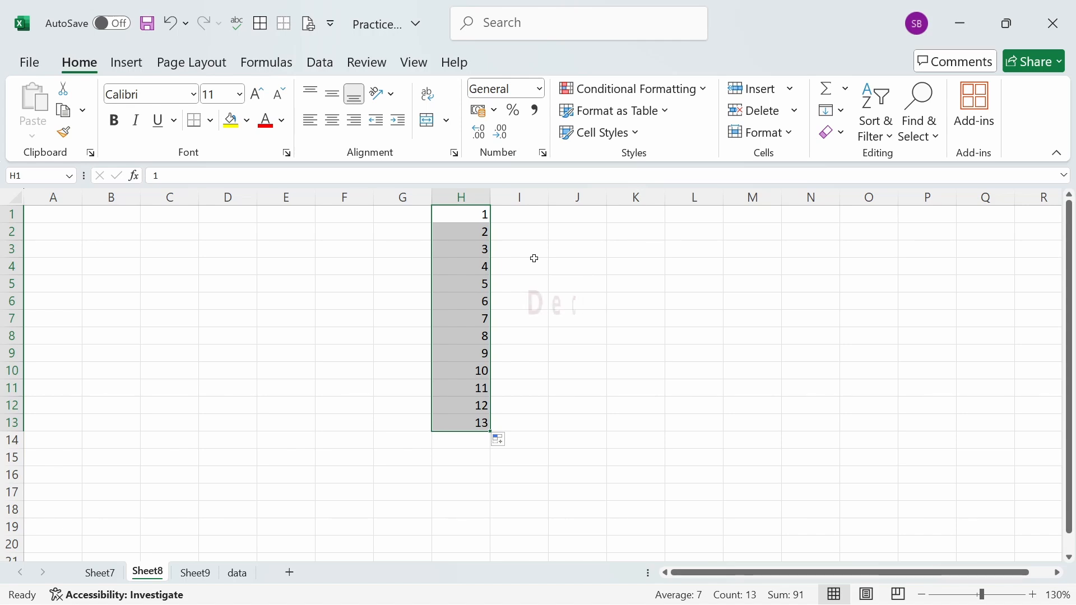
- Enter the decimal number 1234.5678 in cell J3
{"action": "left_click", "coordinate": [559, 251]}
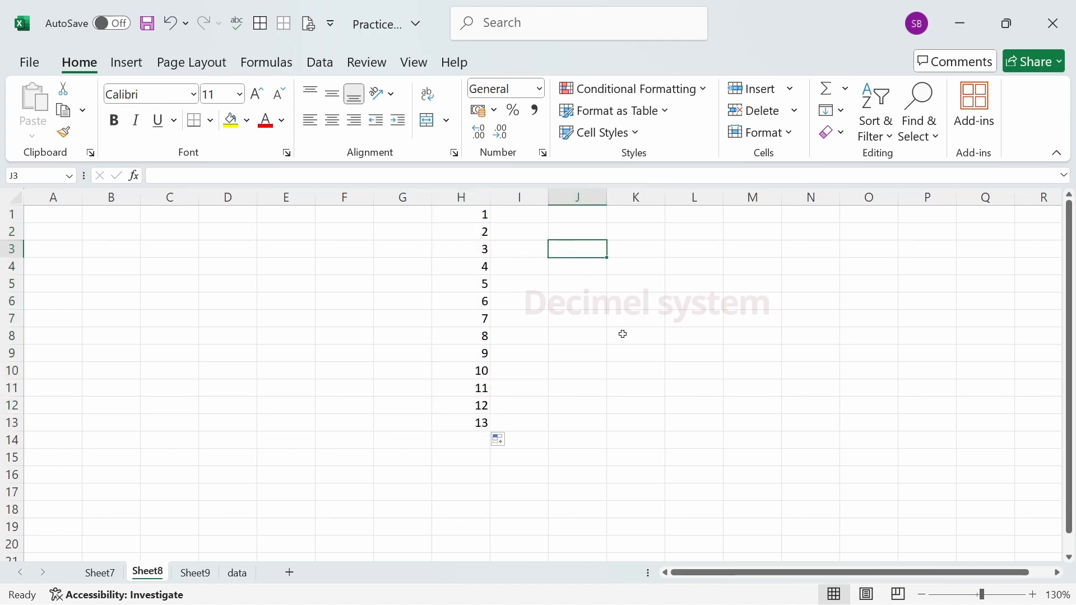
{"action": "type", "text": "1234"}
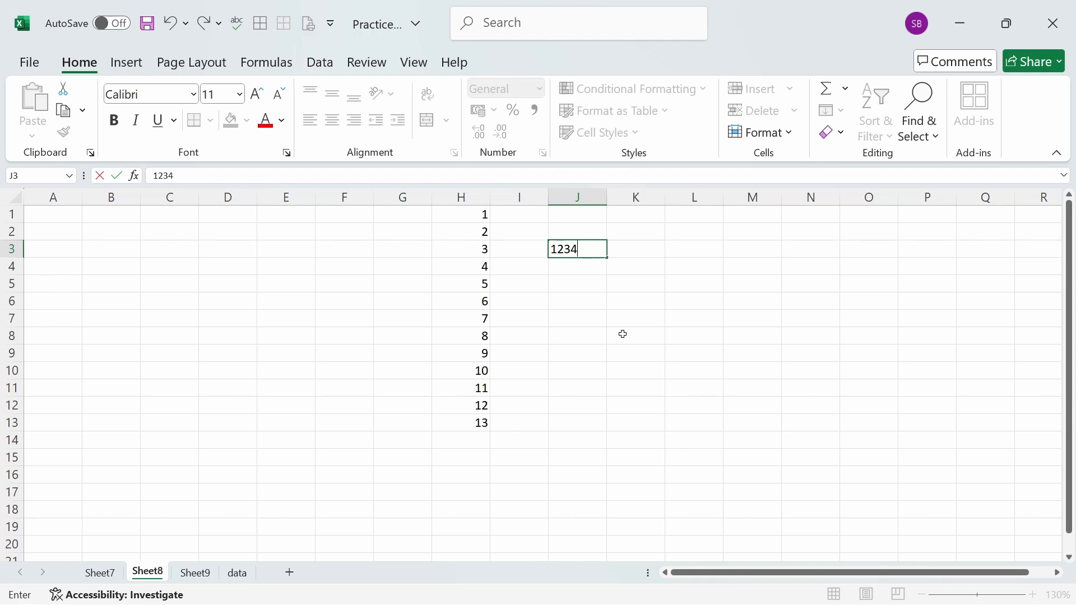
{"action": "type", "text": ".5678"}
- Remove the last three decimals from the number in J3, leaving 1234.5
{"action": "left_click_drag", "start_coordinate": [590, 261], "coordinate": [646, 255]}
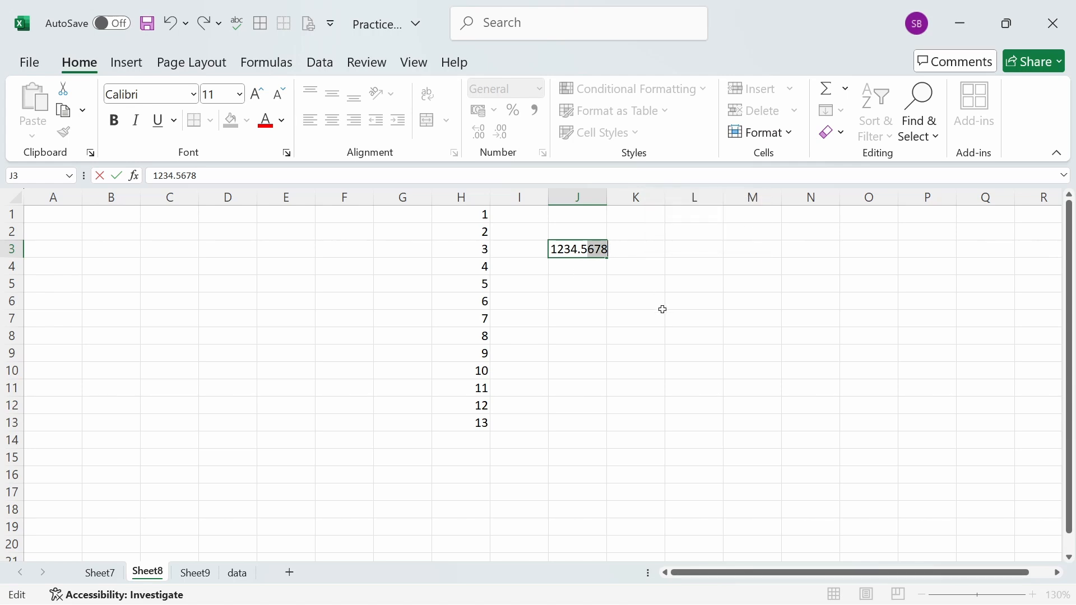
{"action": "key", "text": "BackSpace"}
{"action": "left_click", "coordinate": [663, 311]}
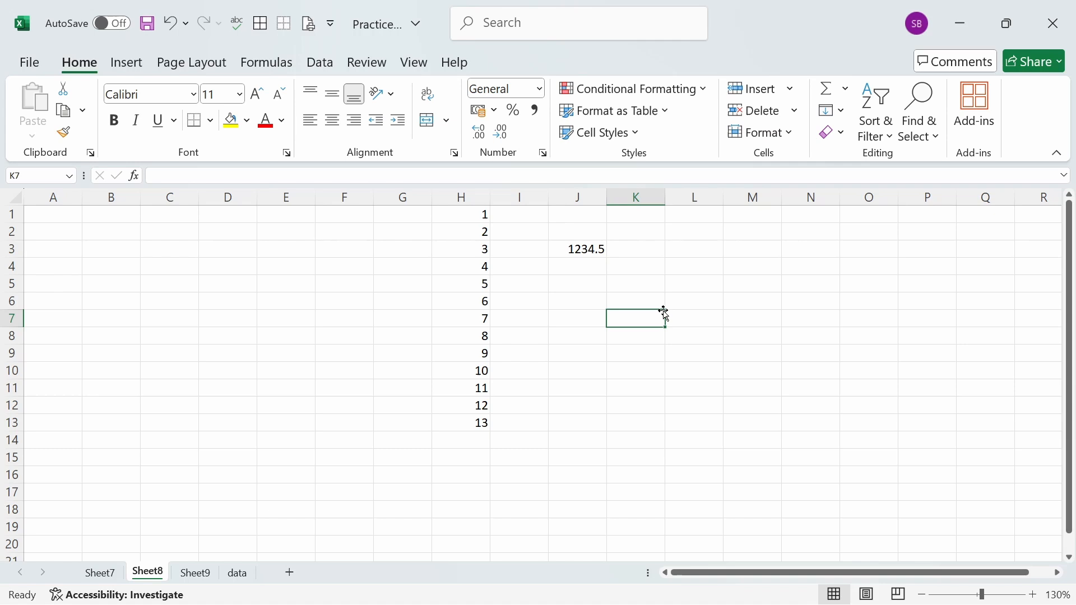
- Add the digits 28 to the end of the number in J3, making it 1234.528
{"action": "left_click", "coordinate": [588, 252]}
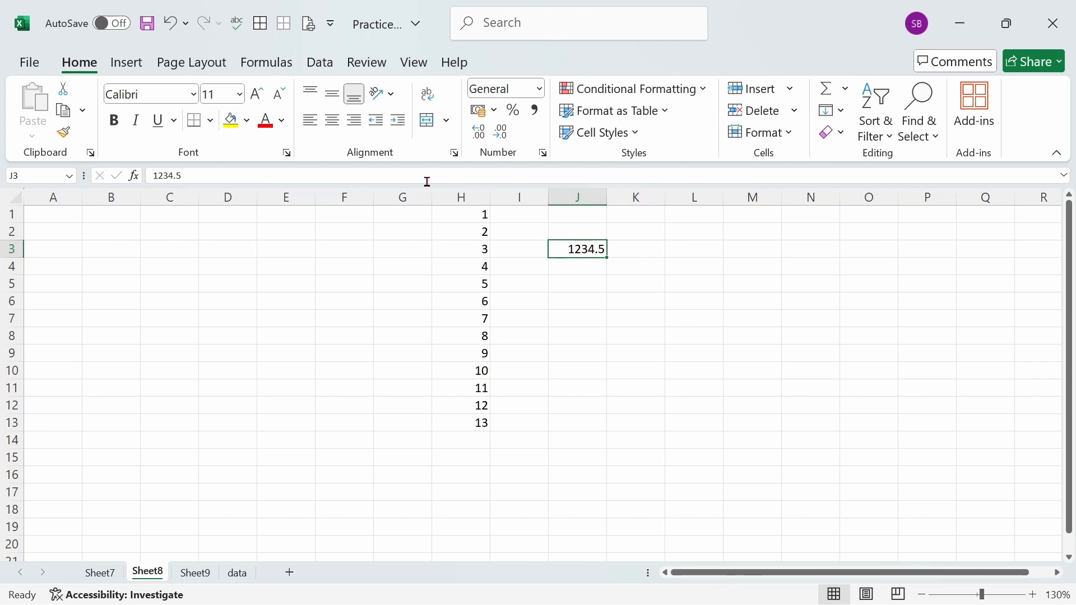
{"action": "double_click", "coordinate": [595, 249]}
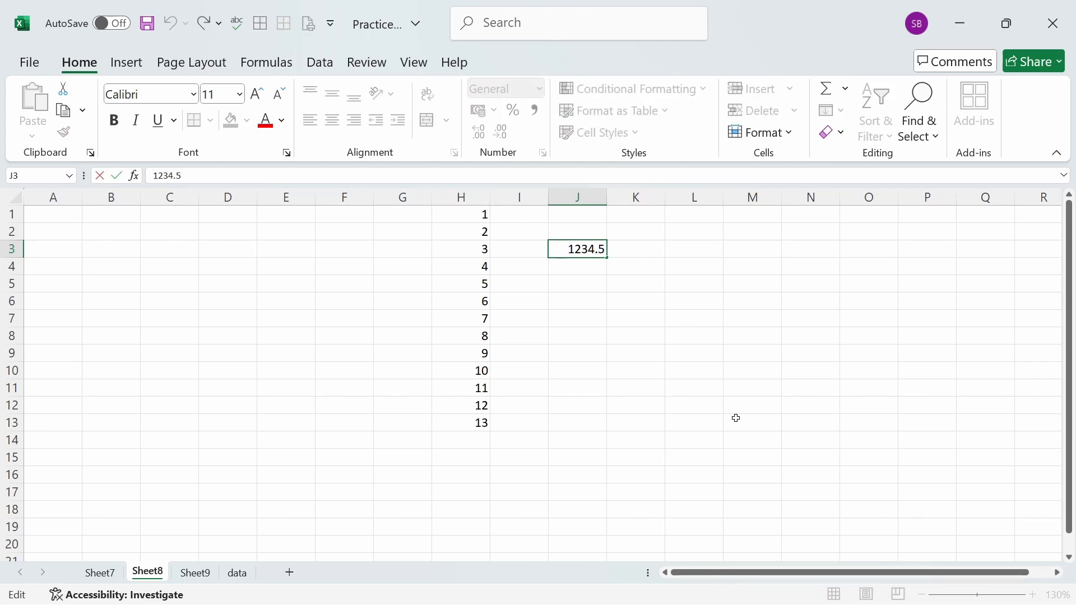
{"action": "type", "text": "28"}
{"action": "left_click", "coordinate": [618, 273]}
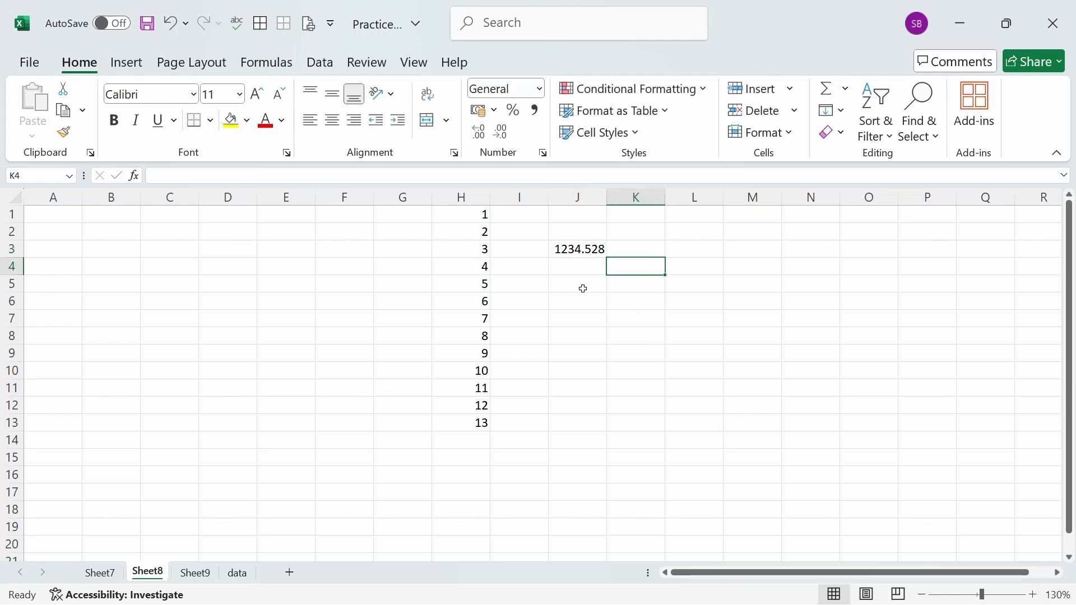
- Replace the content of cell J3 with 12345.6789
{"action": "left_click", "coordinate": [583, 250]}
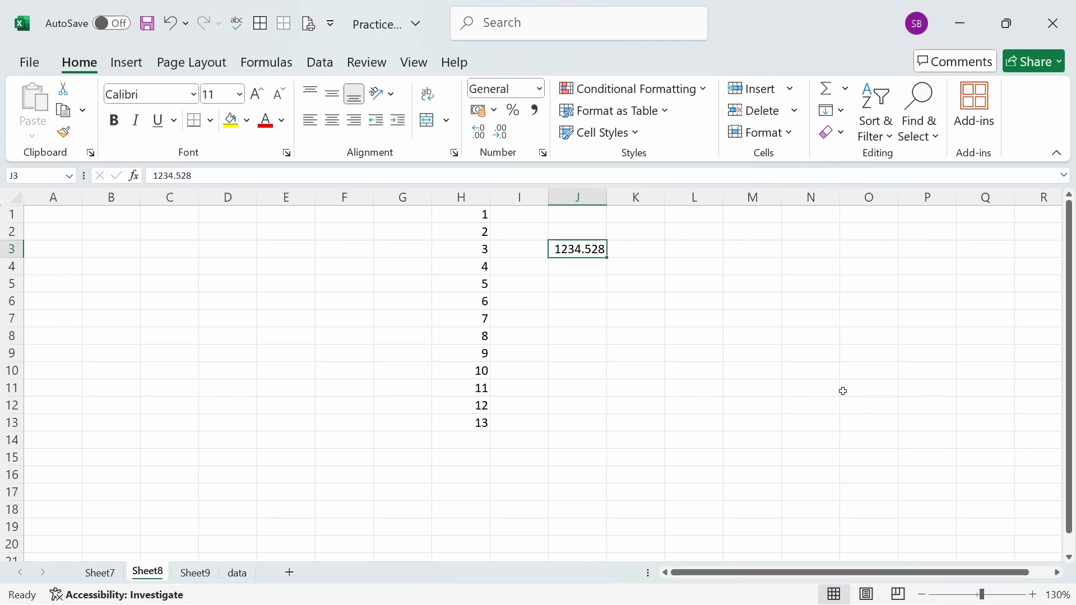
{"action": "type", "text": "1234"}
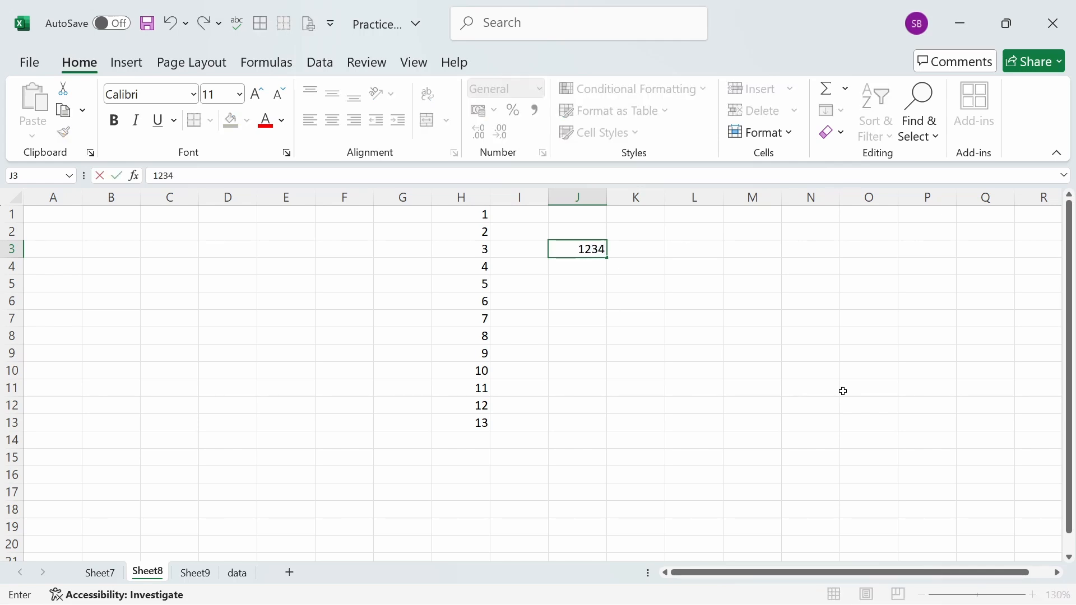
{"action": "type", "text": "5.6789"}
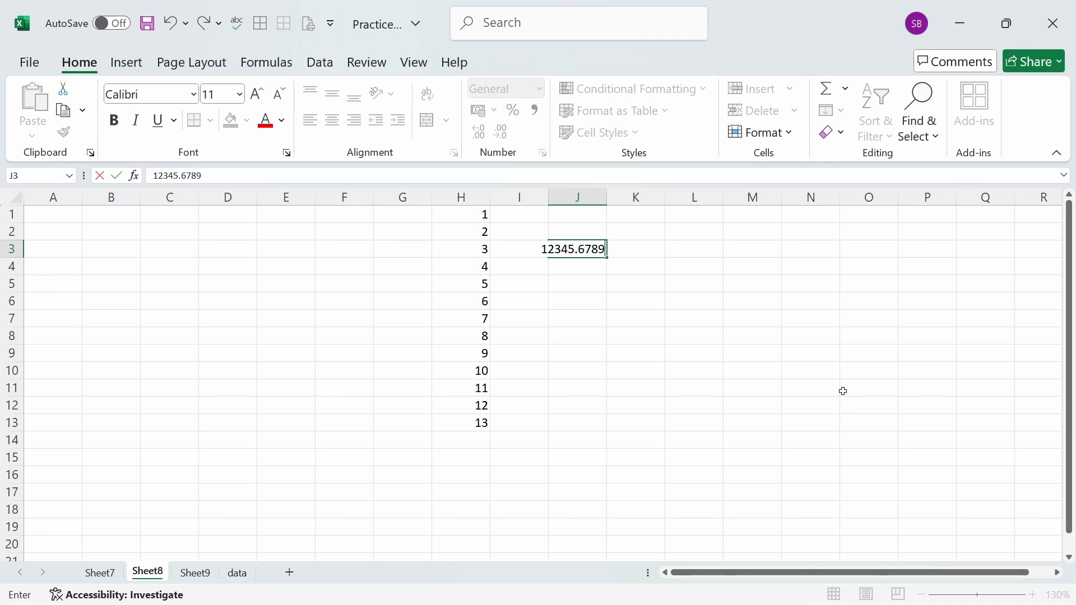
{"action": "left_click", "coordinate": [668, 354]}
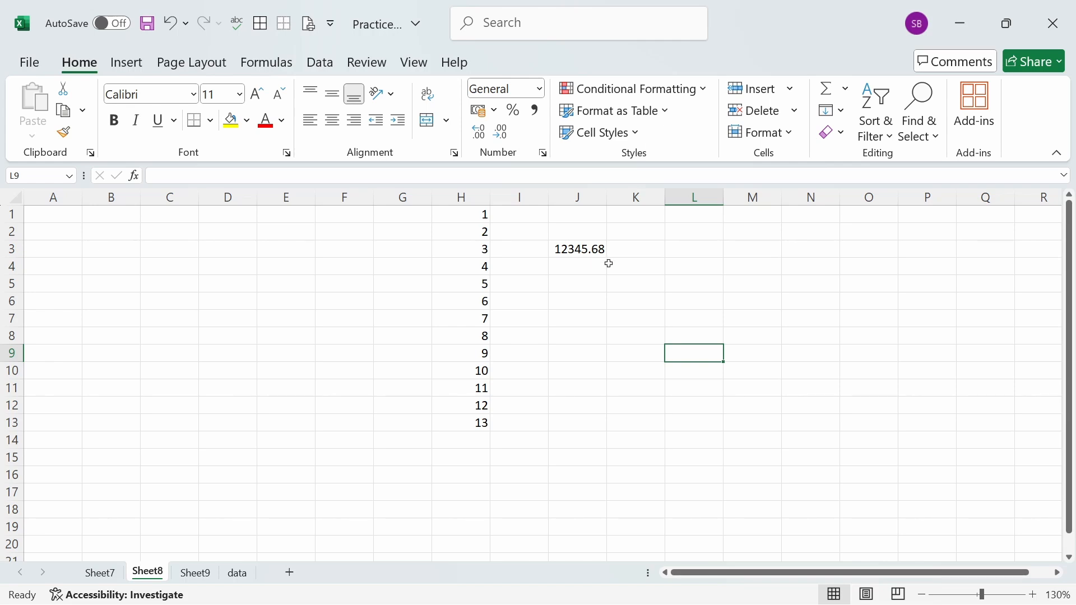
- AutoFit the width of column J to its contents
{"action": "left_click", "coordinate": [583, 251]}
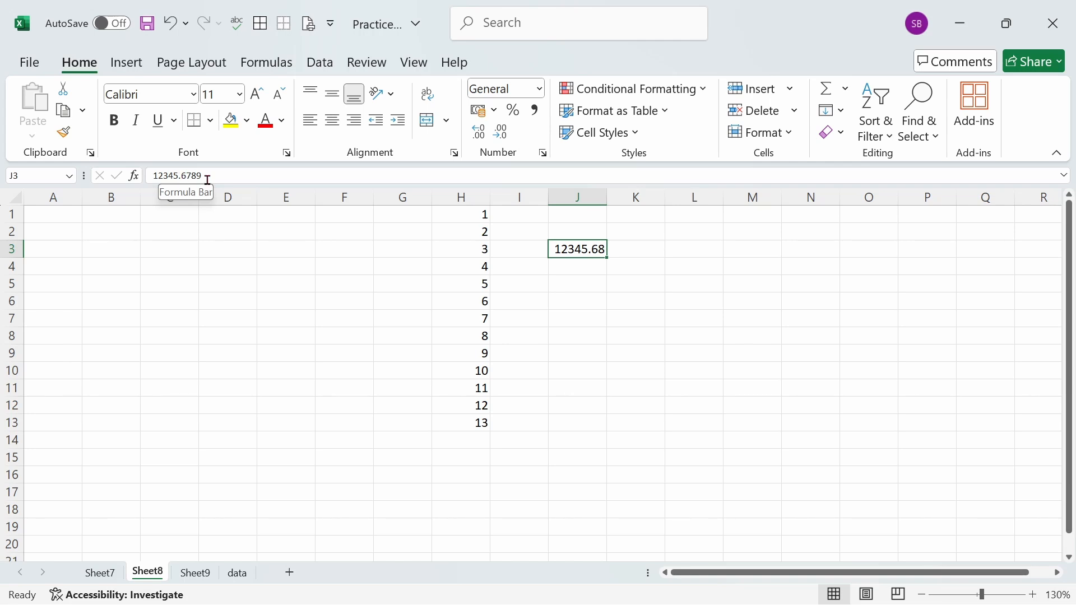
{"action": "left_click", "coordinate": [591, 196]}
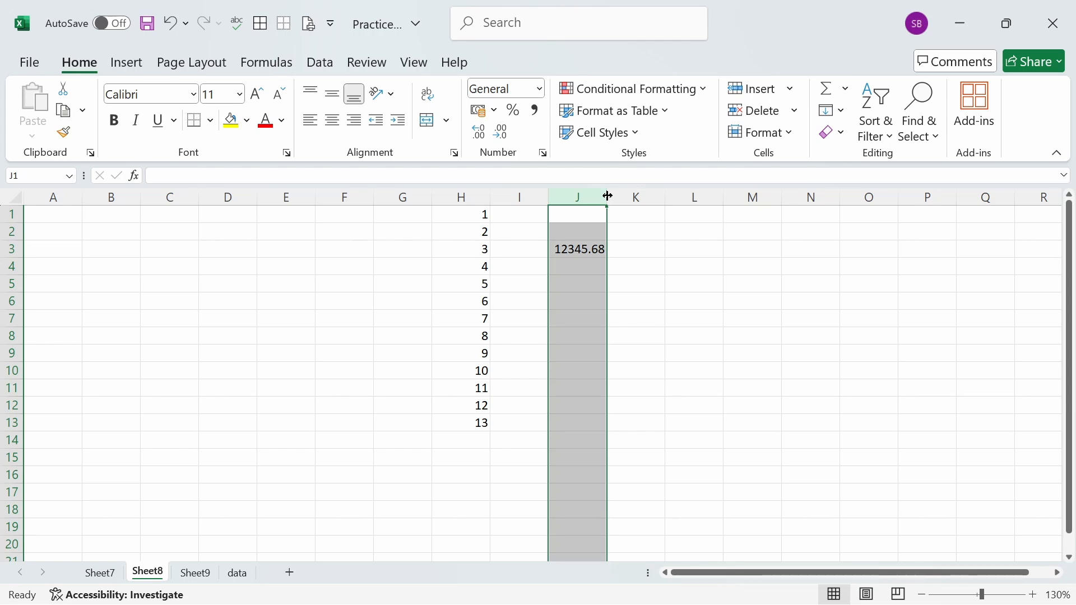
{"action": "double_click", "coordinate": [608, 197]}
{"action": "left_click", "coordinate": [583, 266]}
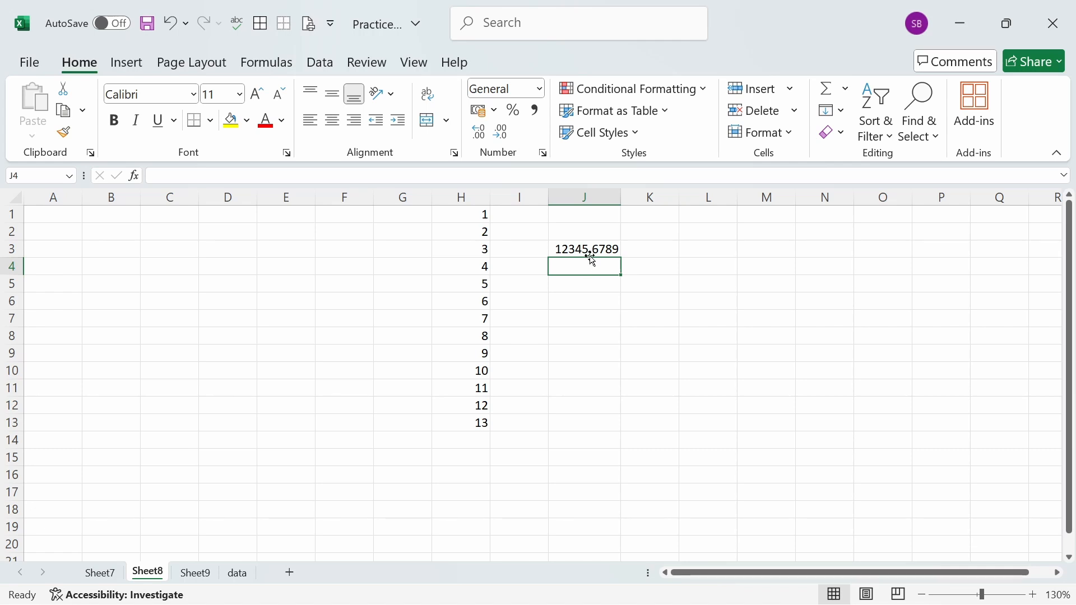
- Reduce the displayed decimals of the number in J3 to two places
{"action": "left_click", "coordinate": [589, 248]}
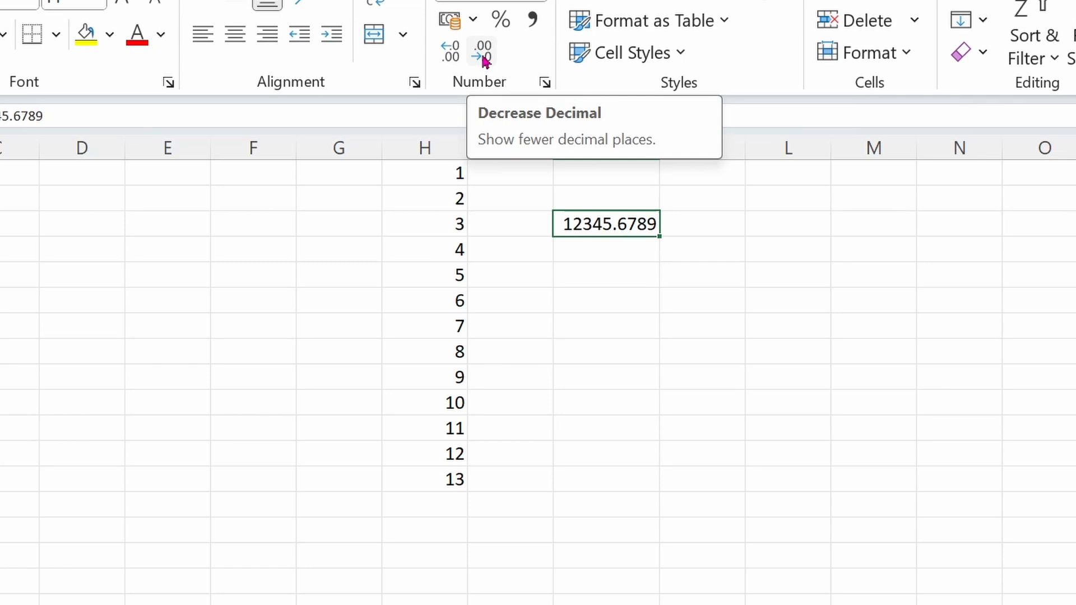
{"action": "left_click", "coordinate": [482, 56]}
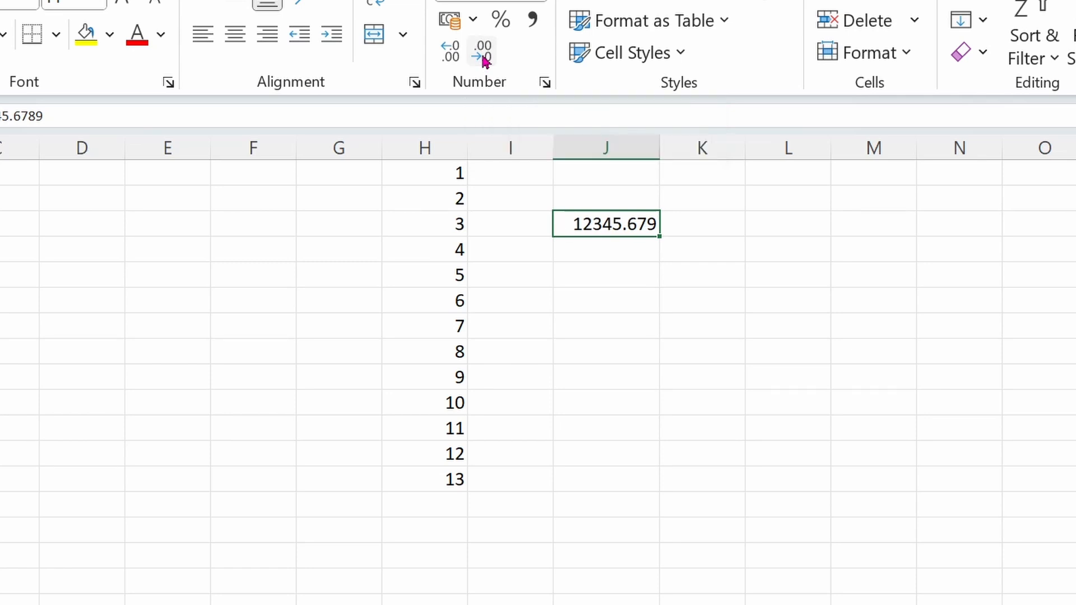
{"action": "left_click", "coordinate": [483, 59]}
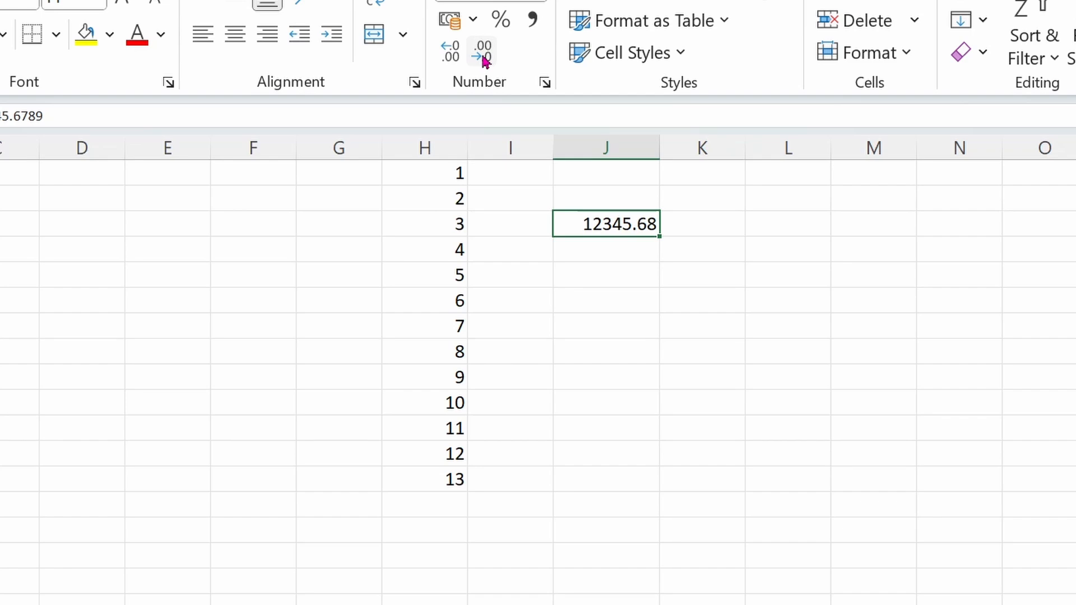
{"action": "left_click", "coordinate": [625, 370]}
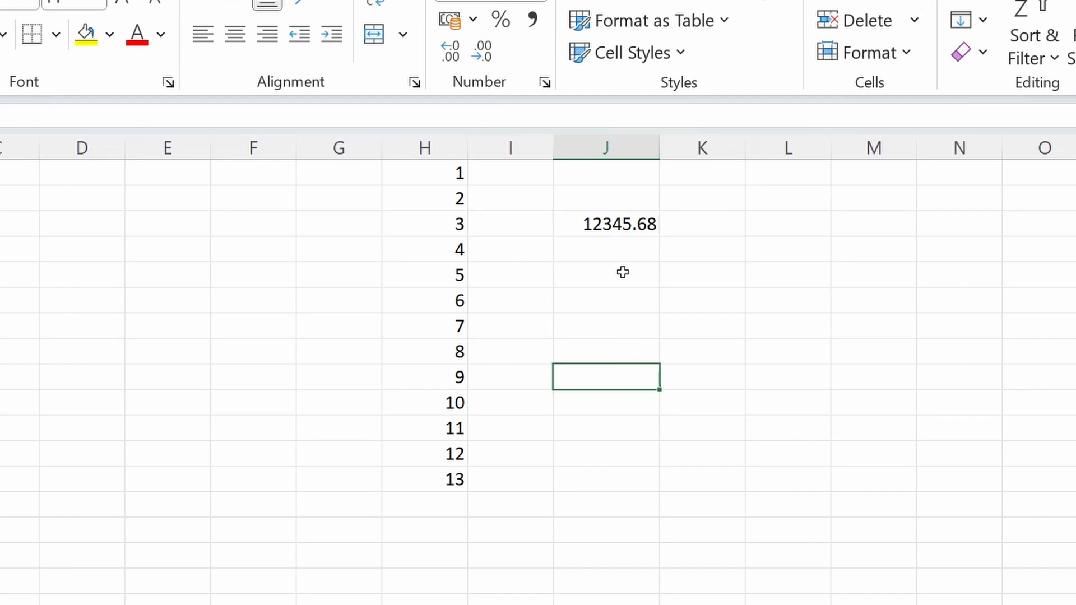
- Change the third decimal digit of the number in J3 to 2, making the stored value 12345.6729
{"action": "left_click", "coordinate": [611, 226]}
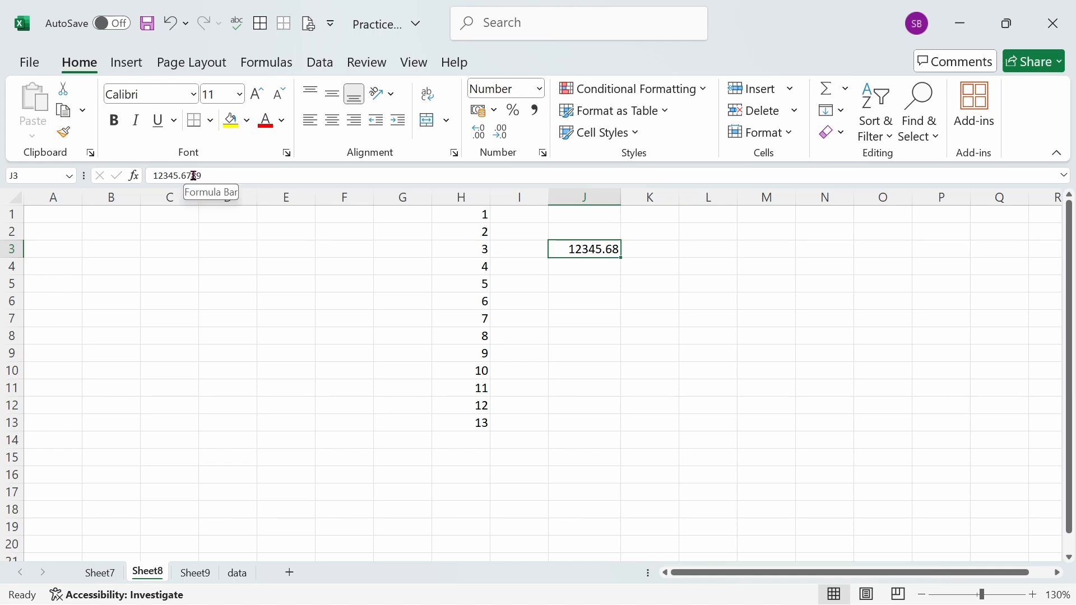
{"action": "left_click_drag", "start_coordinate": [193, 176], "coordinate": [213, 176]}
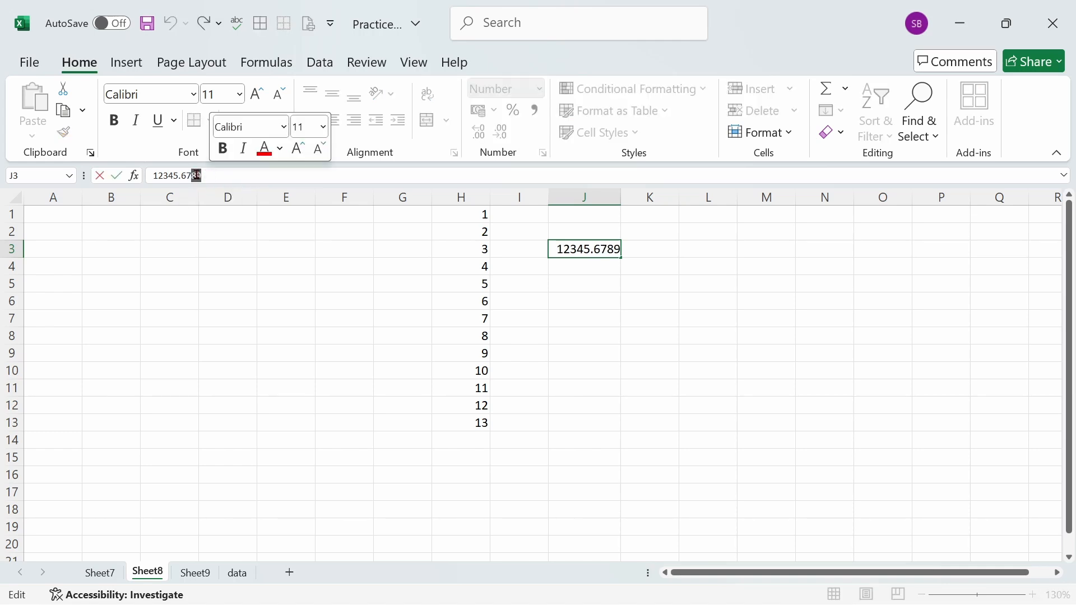
{"action": "left_click", "coordinate": [196, 176]}
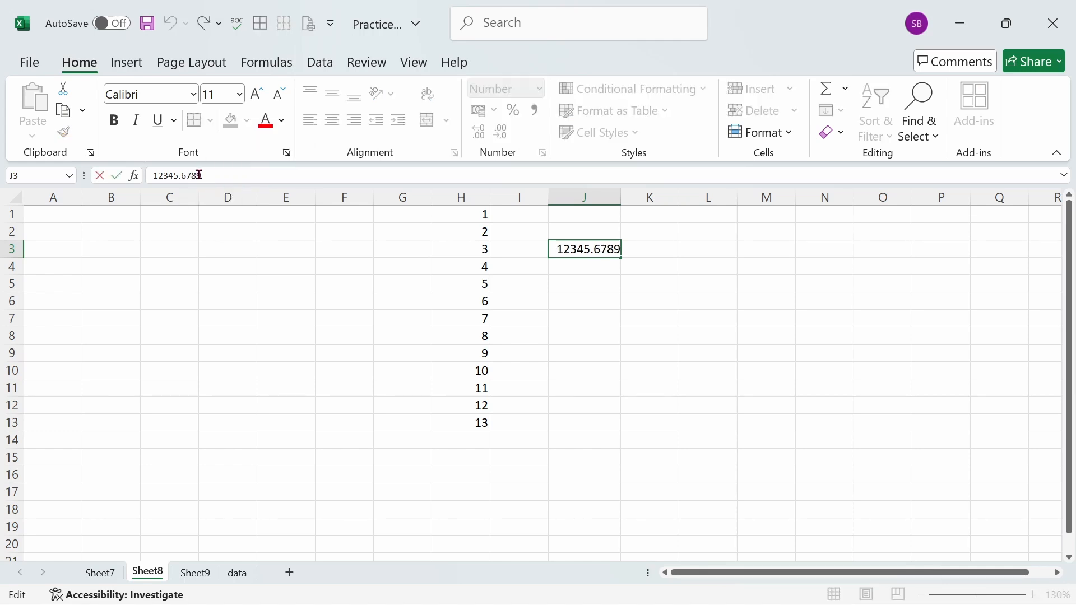
{"action": "left_click_drag", "start_coordinate": [195, 176], "coordinate": [191, 176]}
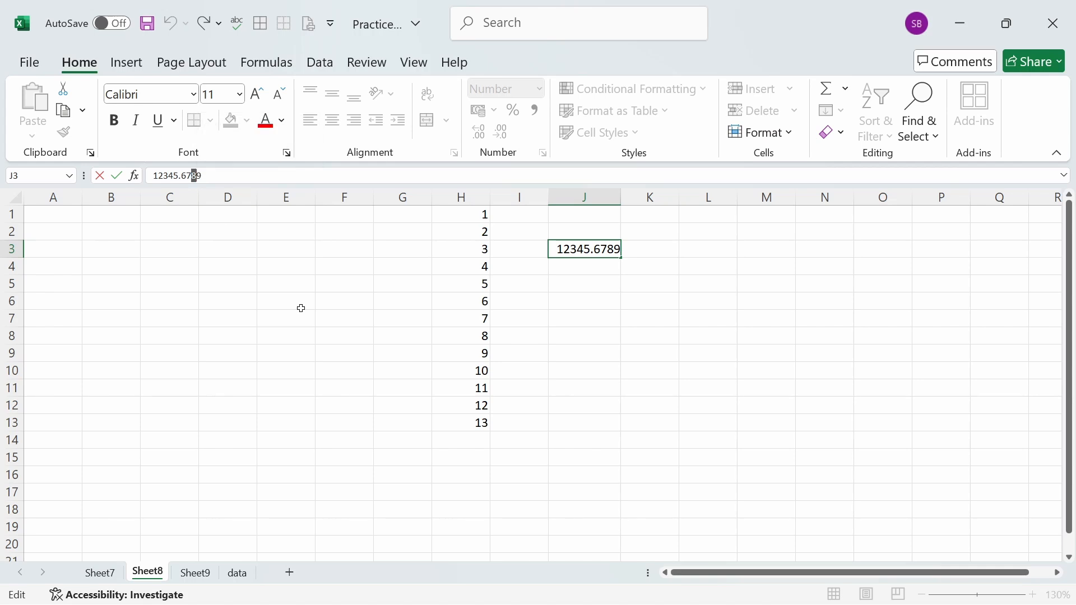
{"action": "type", "text": "2"}
{"action": "left_click", "coordinate": [588, 319]}
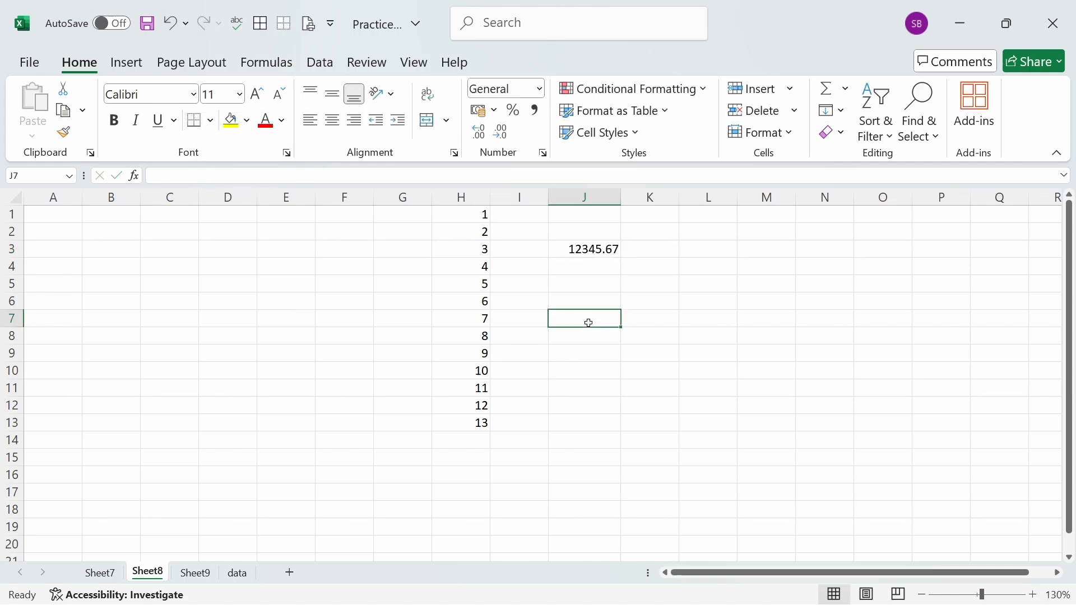
- Change the third decimal digit of the number in J3 to 5, making the stored value 12345.6759
{"action": "left_click", "coordinate": [595, 254]}
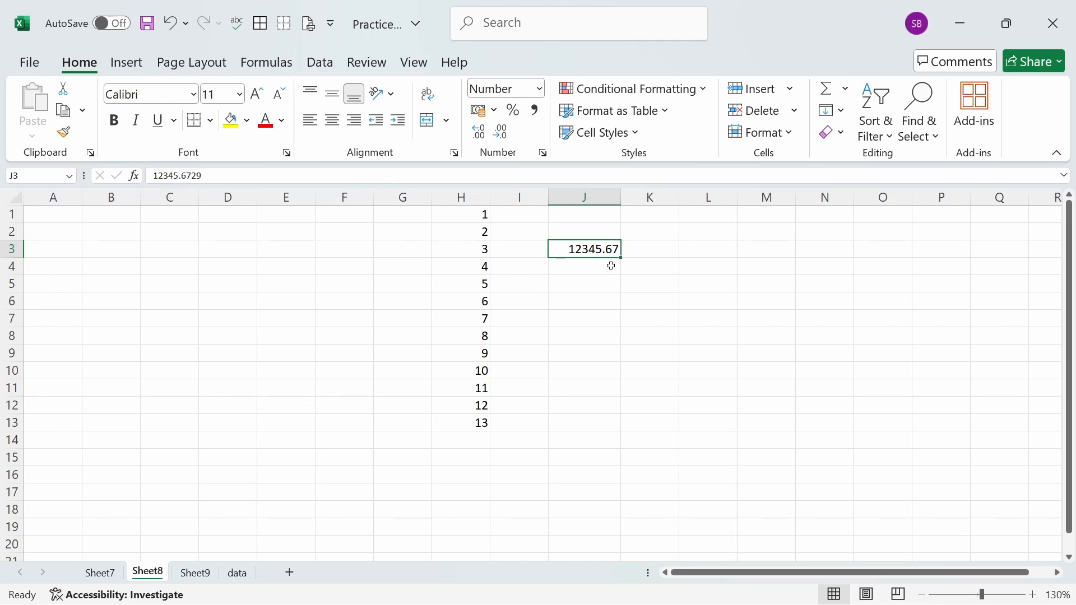
{"action": "left_click_drag", "start_coordinate": [192, 175], "coordinate": [198, 176]}
{"action": "type", "text": "5"}
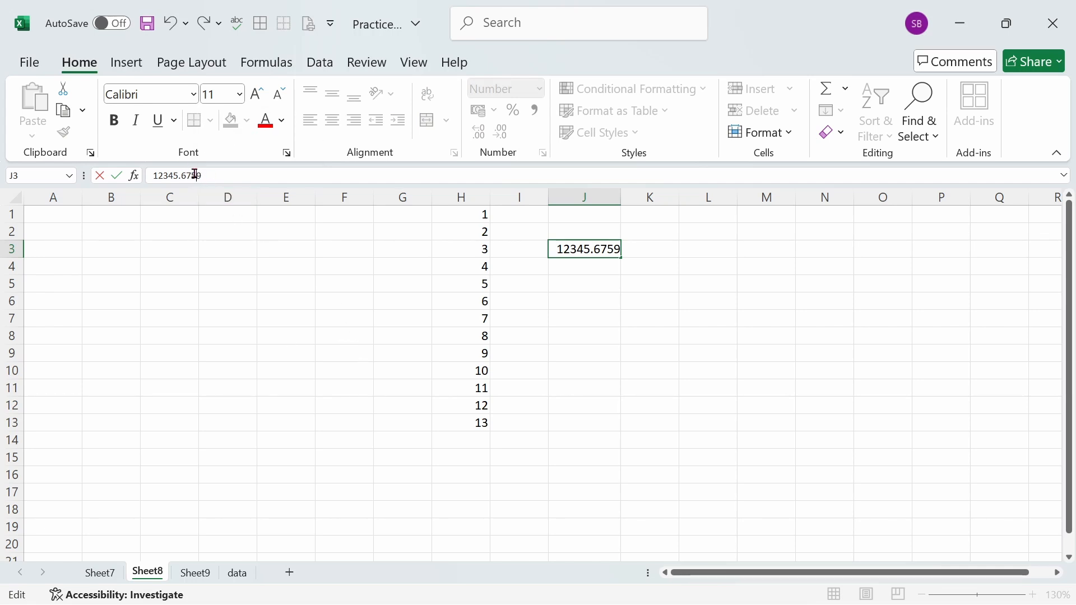
{"action": "left_click", "coordinate": [600, 321]}
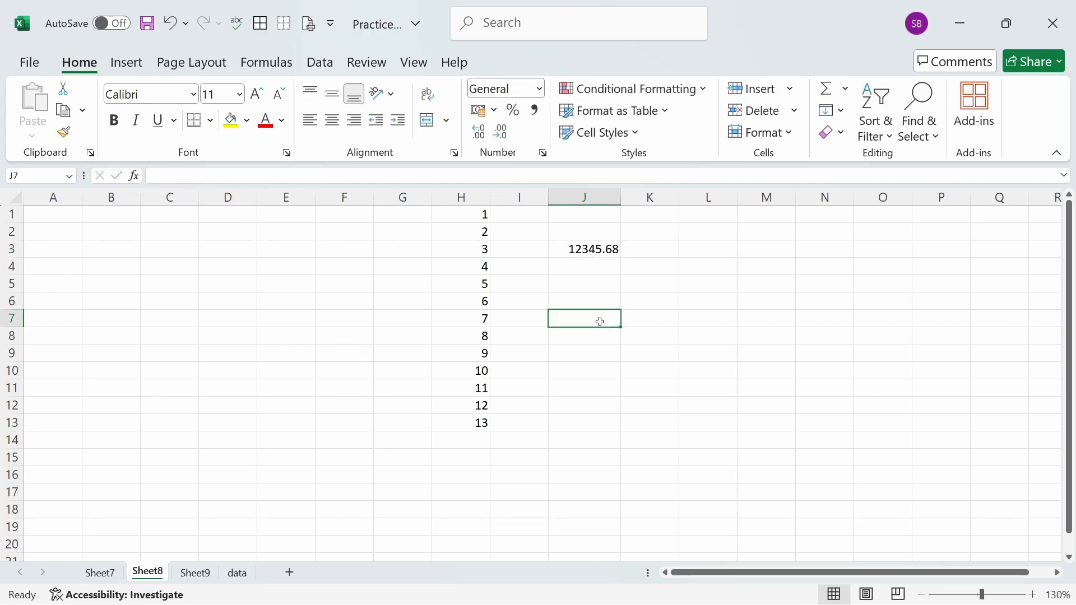
- Increase the displayed decimals of the number in J3 to six places
{"action": "key", "text": "Up"}
{"action": "key", "text": "Up"}
{"action": "key", "text": "Up"}
{"action": "key", "text": "Up"}
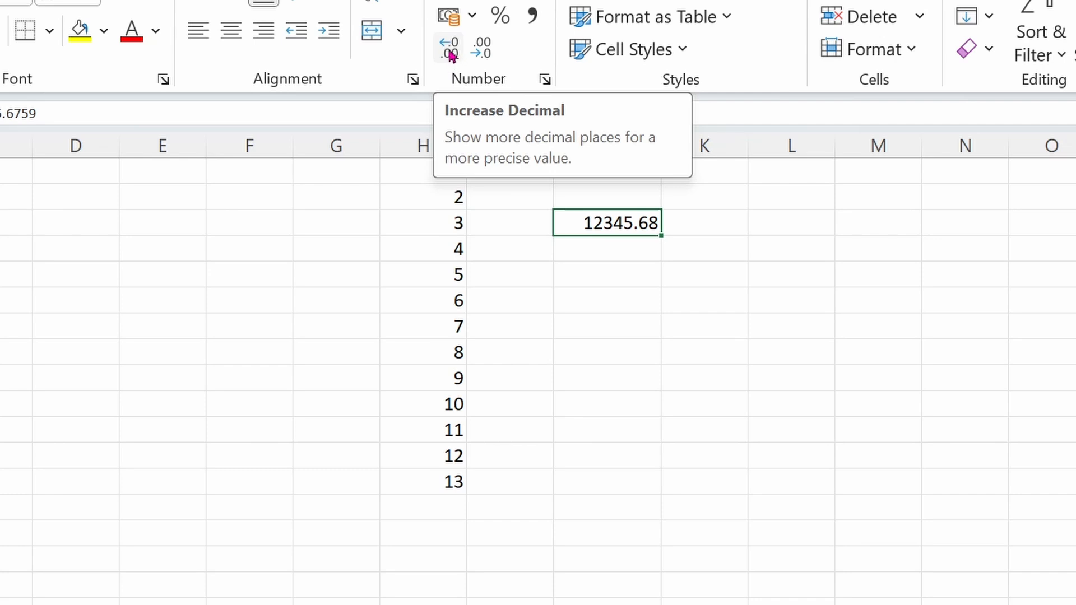
{"action": "left_click", "coordinate": [451, 54]}
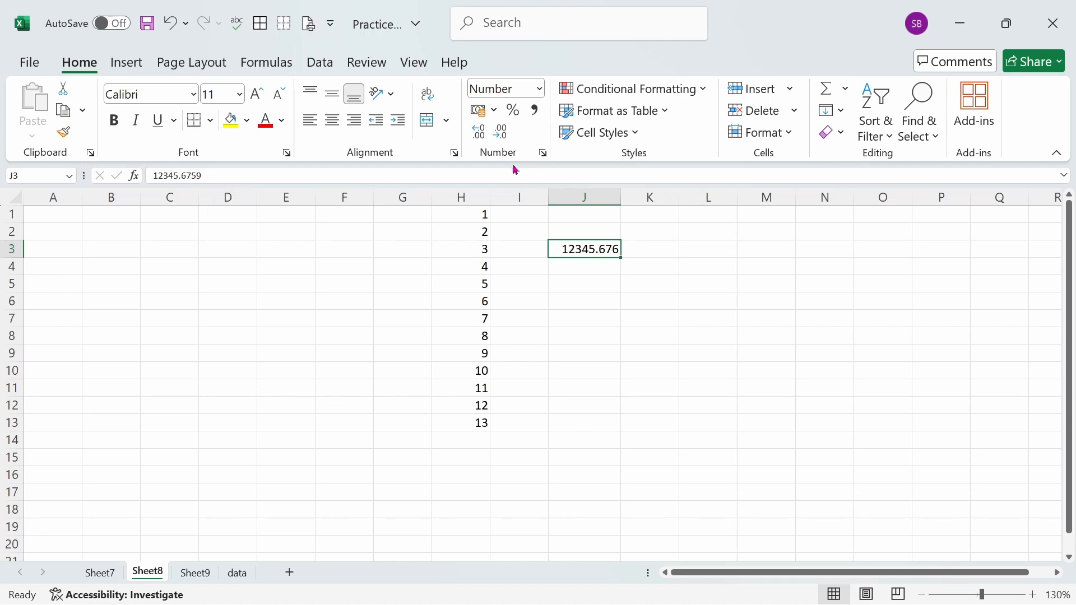
{"action": "left_click", "coordinate": [478, 136]}
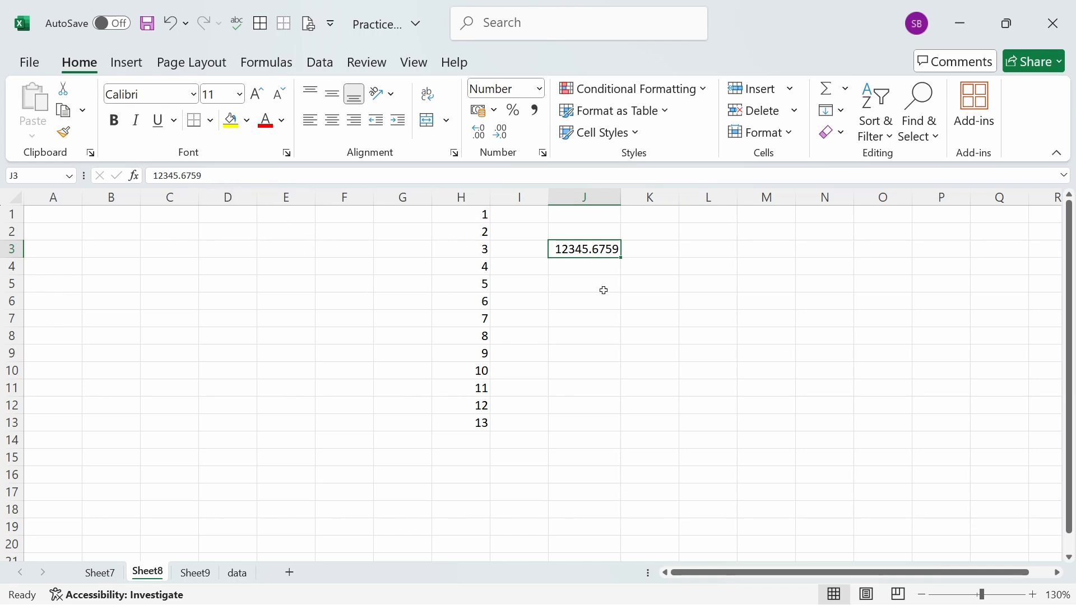
{"action": "left_click", "coordinate": [479, 135]}
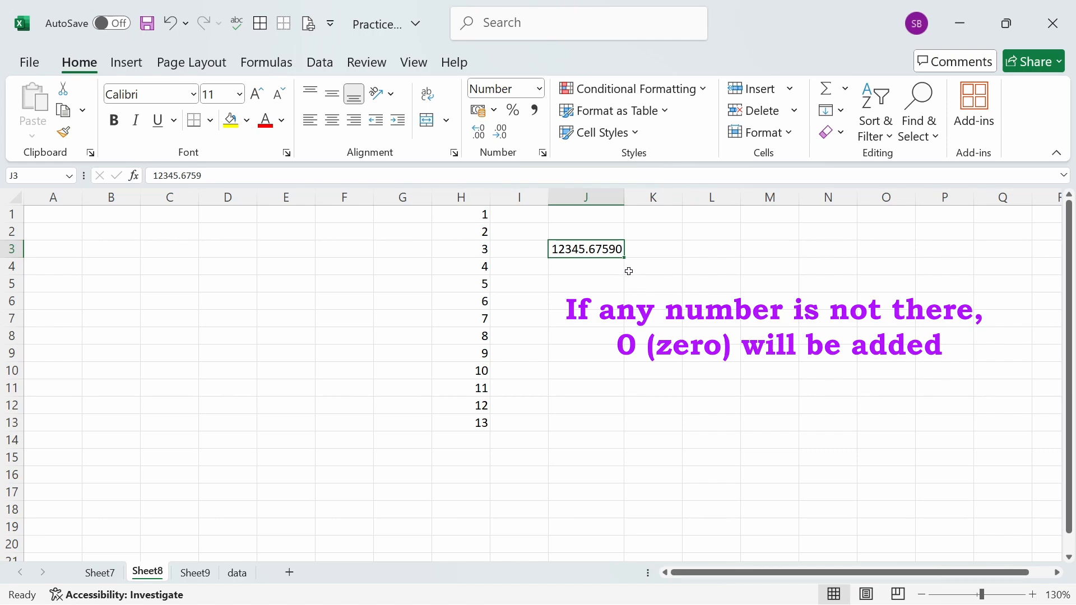
{"action": "left_click", "coordinate": [480, 135]}
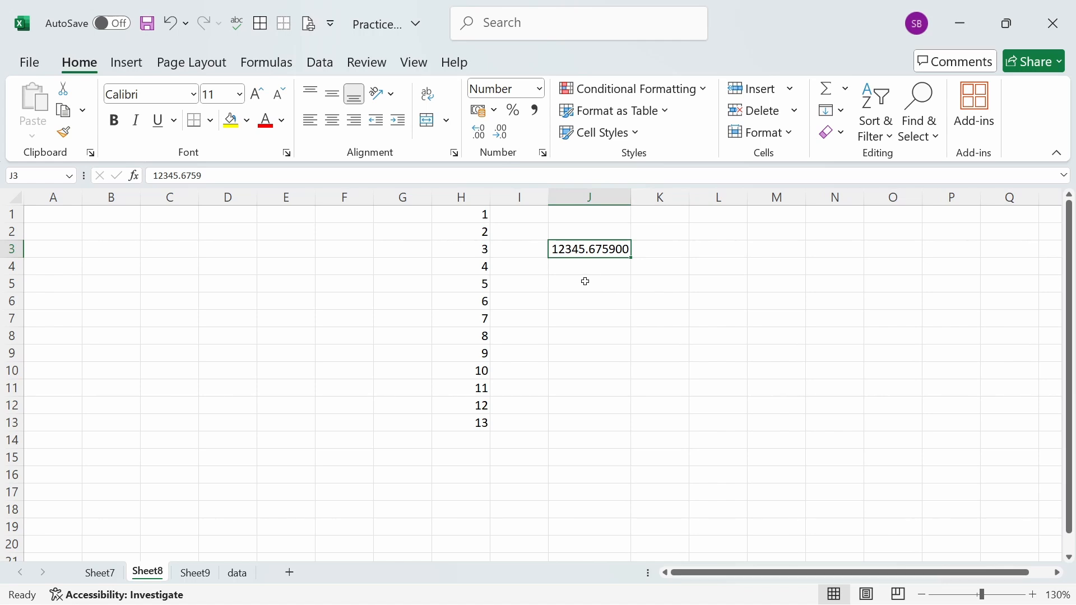
{"action": "key", "text": "Down"}
{"action": "key", "text": "Down"}
{"action": "key", "text": "Down"}
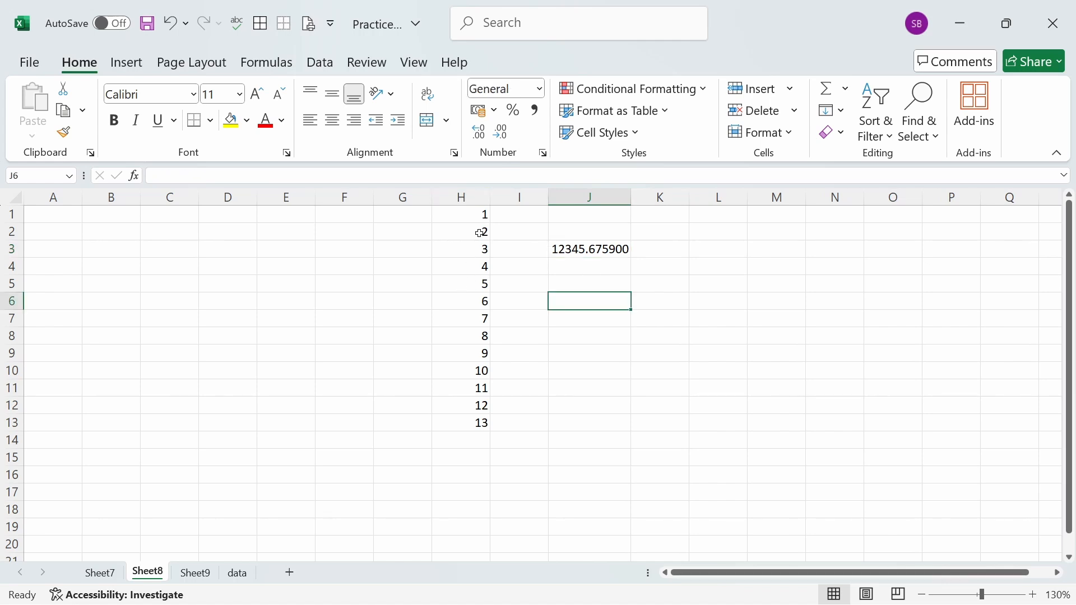
- Display the numbers in H1:H13 with two decimal places
{"action": "left_click_drag", "start_coordinate": [481, 214], "coordinate": [483, 424]}
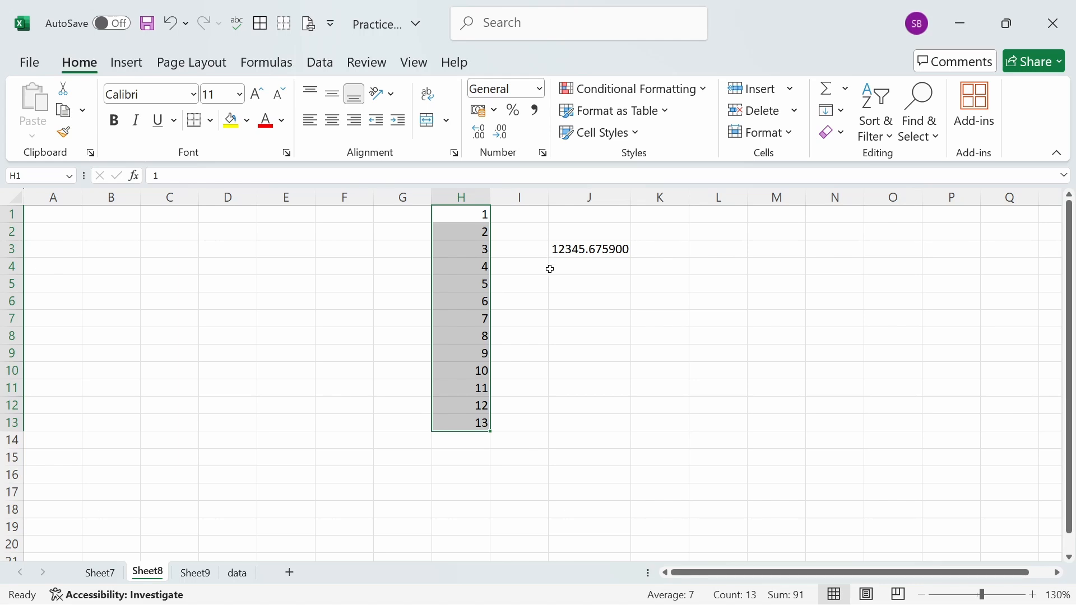
{"action": "left_click", "coordinate": [481, 138]}
{"action": "left_click", "coordinate": [481, 138]}
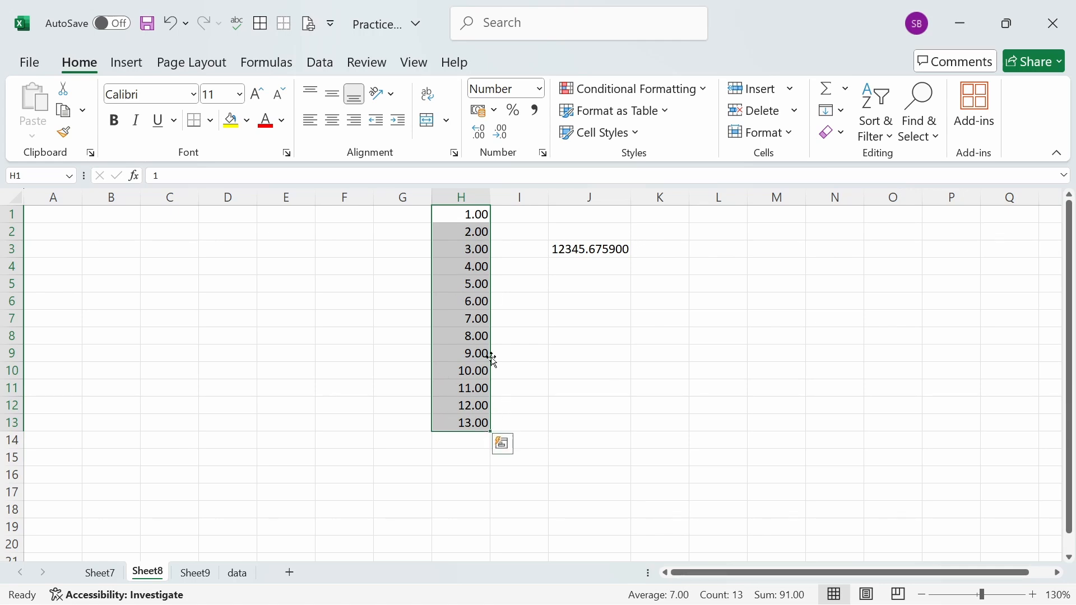
{"action": "left_click", "coordinate": [555, 320]}
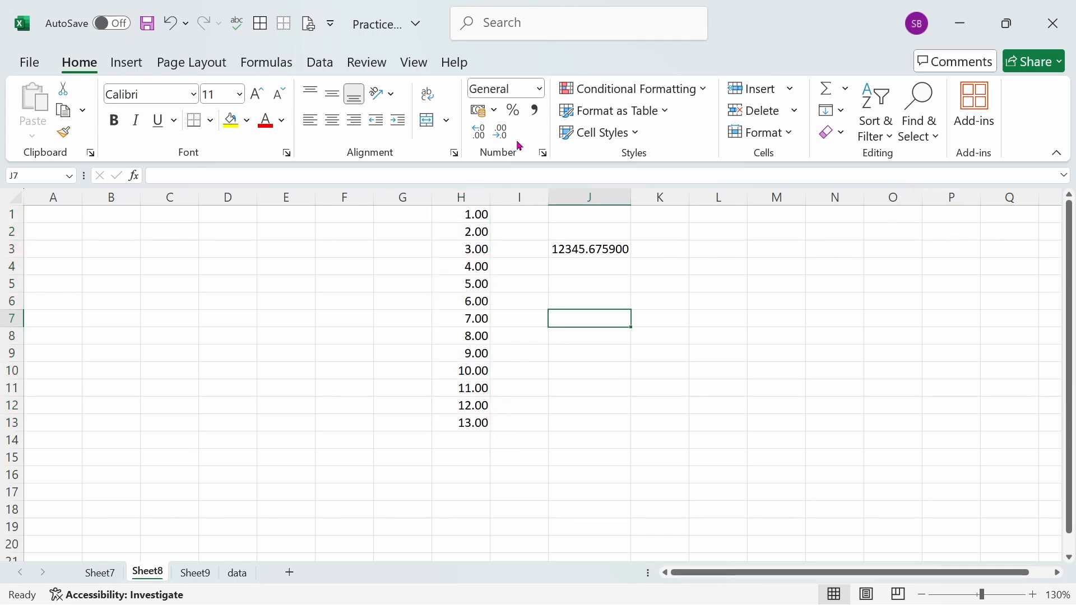
- Enter 123456789 in cell J5 and format it with the Comma Style thousands separator
{"action": "left_click", "coordinate": [535, 112]}
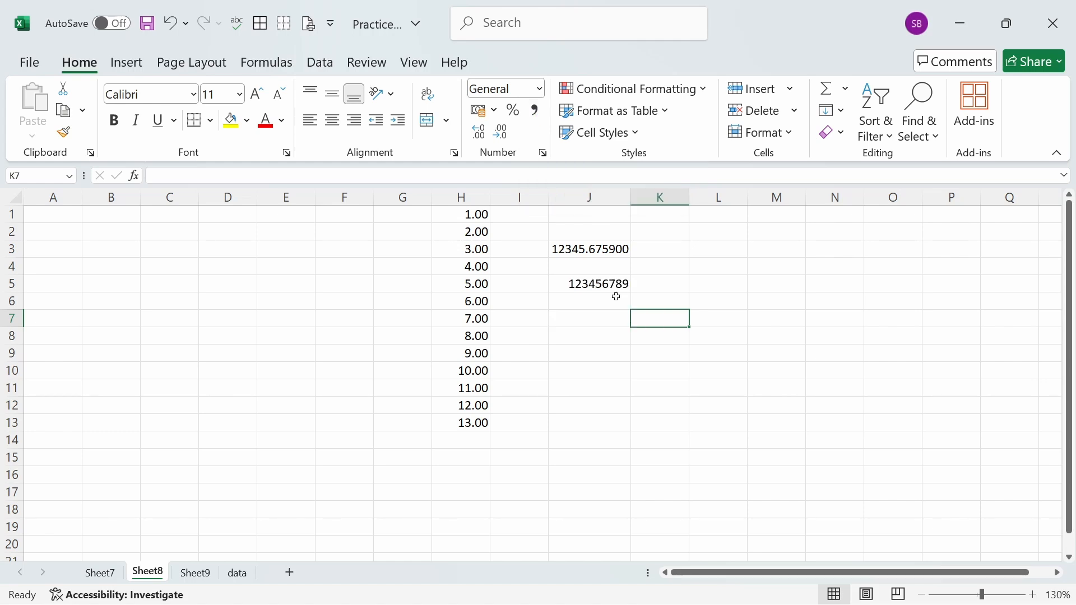
{"action": "left_click", "coordinate": [611, 287]}
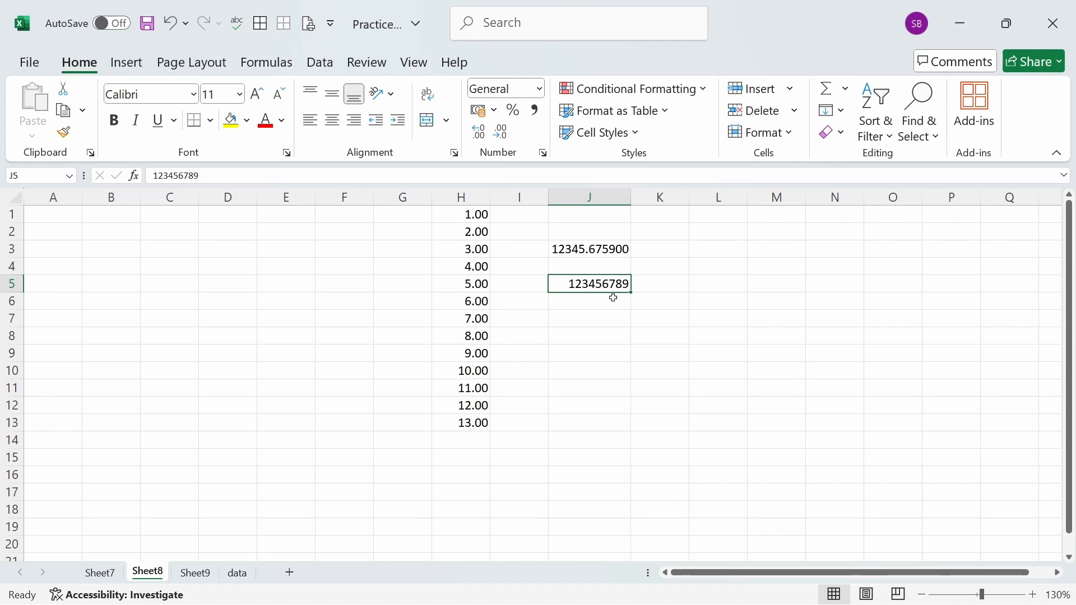
{"action": "left_click", "coordinate": [535, 114]}
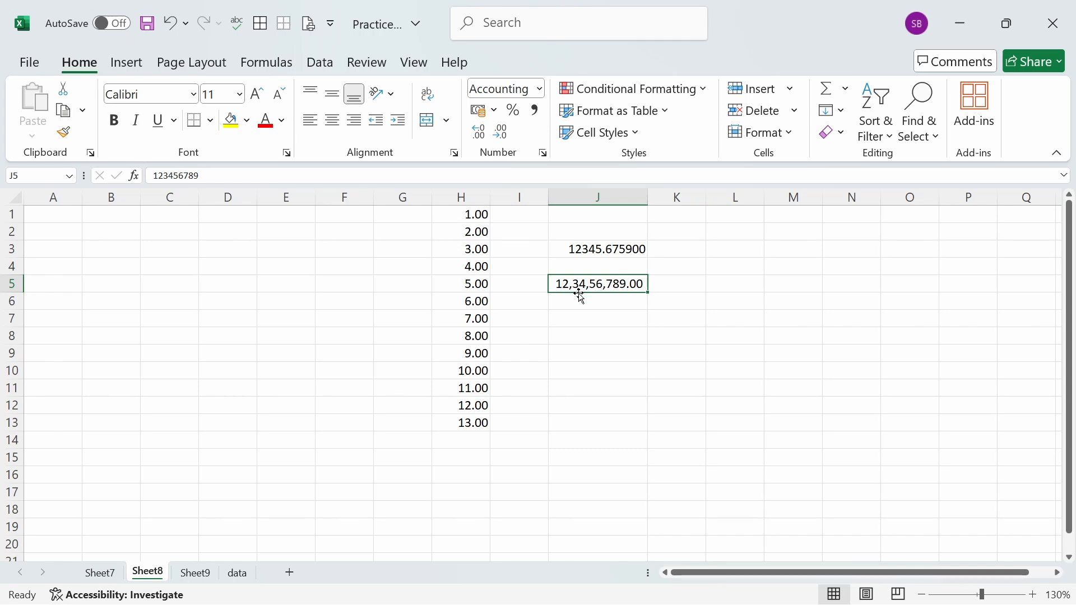
{"action": "key", "text": "Down"}
{"action": "key", "text": "Down"}
{"action": "key", "text": "Down"}
{"action": "key", "text": "Down"}
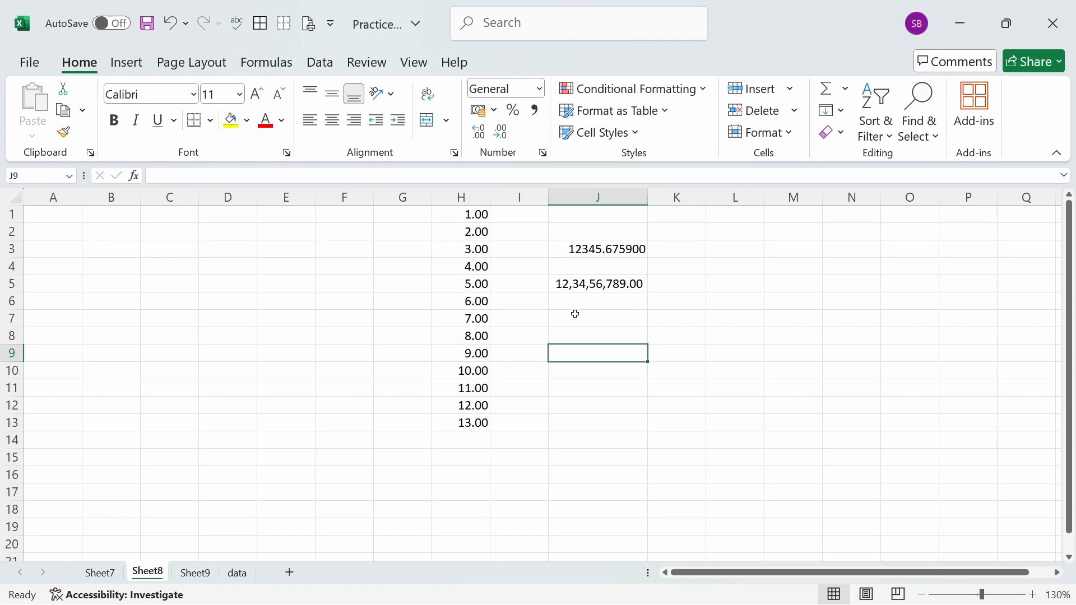
- Examine the Number and Currency format options for cell J7, including the list of currency symbols, without applying a format
{"action": "left_click", "coordinate": [604, 313]}
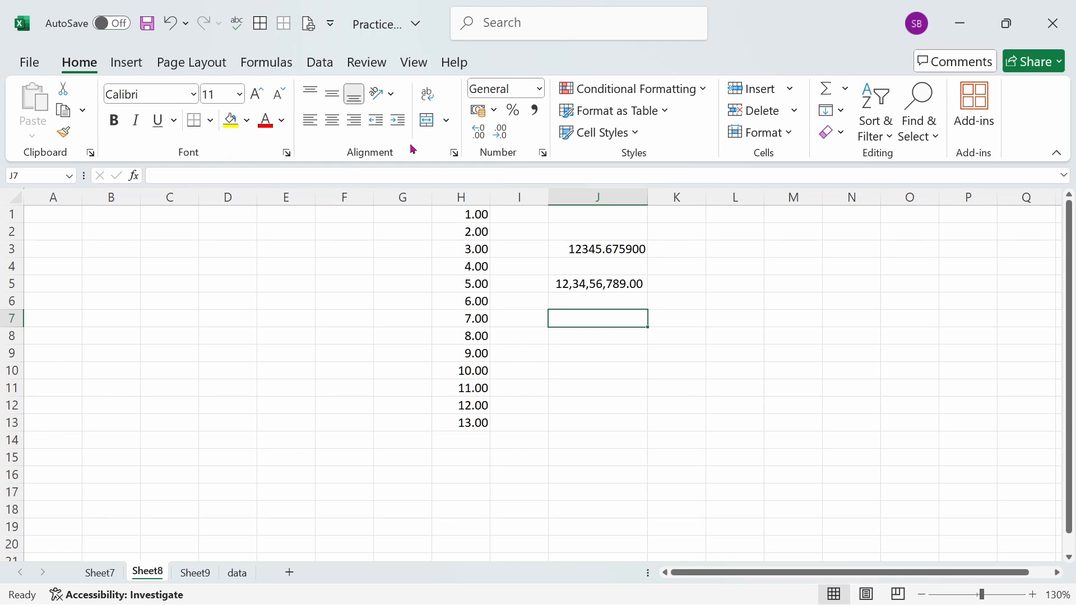
{"action": "left_click", "coordinate": [544, 154]}
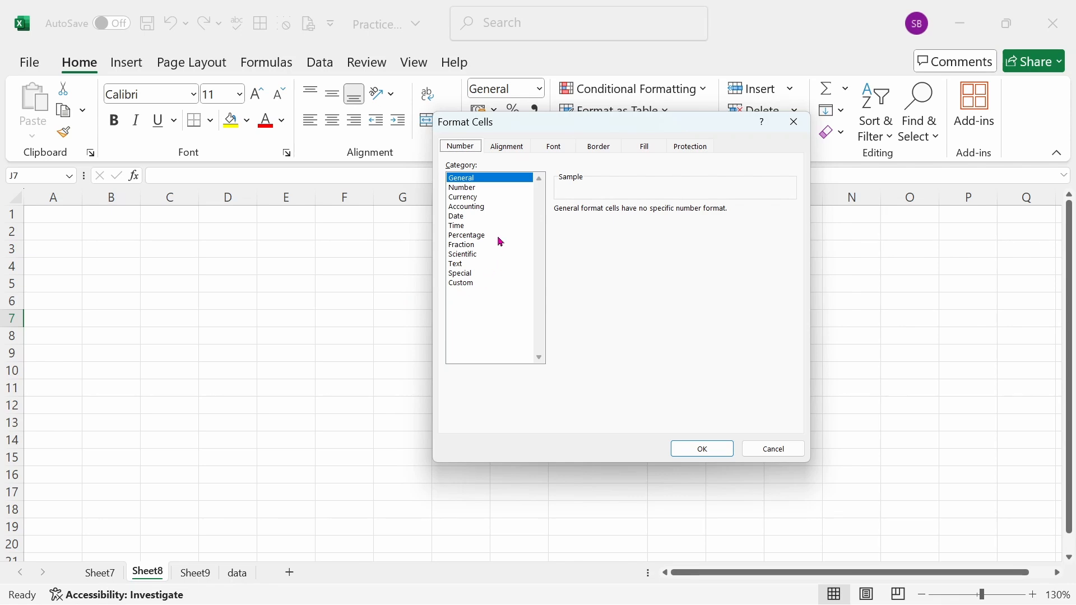
{"action": "left_click", "coordinate": [473, 190]}
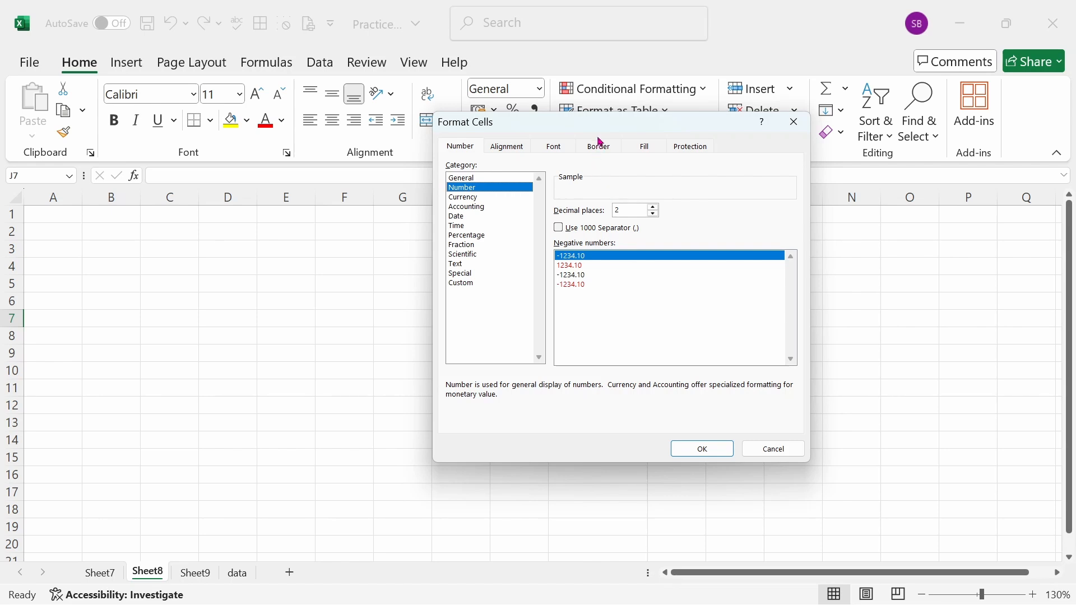
{"action": "left_click_drag", "start_coordinate": [601, 131], "coordinate": [570, 208]}
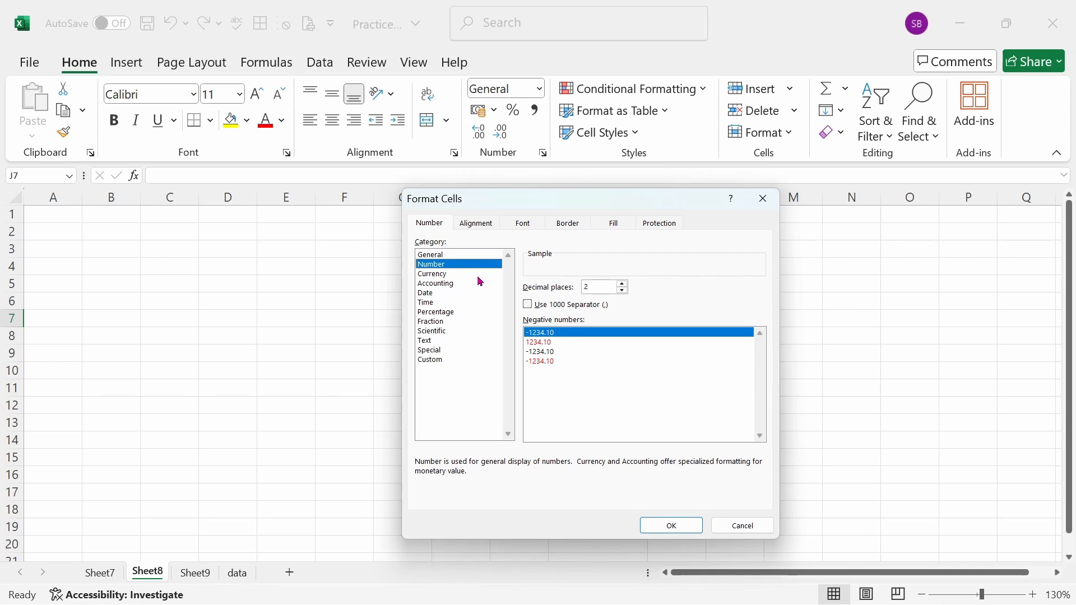
{"action": "left_click", "coordinate": [439, 275]}
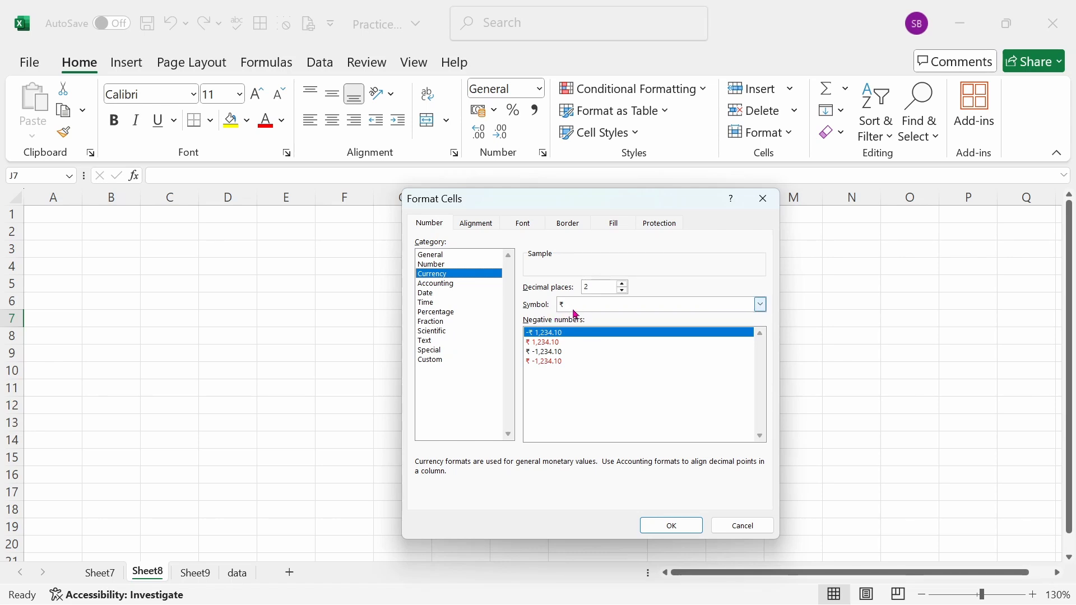
{"action": "left_click", "coordinate": [760, 305]}
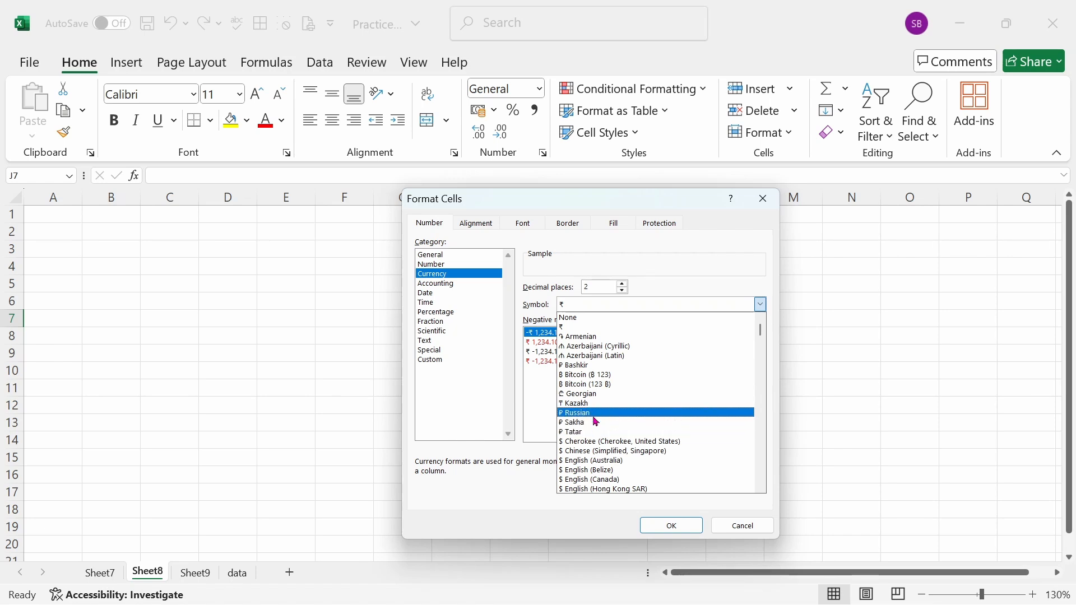
{"action": "scroll", "coordinate": [604, 428], "scroll_direction": "down", "scroll_amount": 2}
{"action": "scroll", "coordinate": [604, 428], "scroll_direction": "down", "scroll_amount": 1}
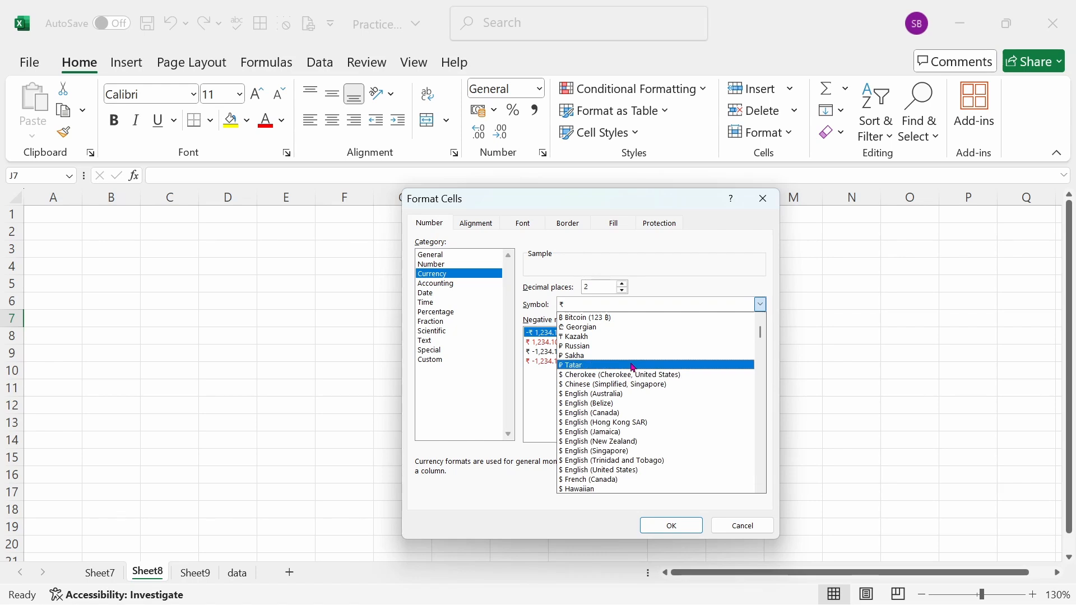
{"action": "scroll", "coordinate": [628, 381], "scroll_direction": "up", "scroll_amount": 2}
{"action": "scroll", "coordinate": [635, 373], "scroll_direction": "up", "scroll_amount": 1}
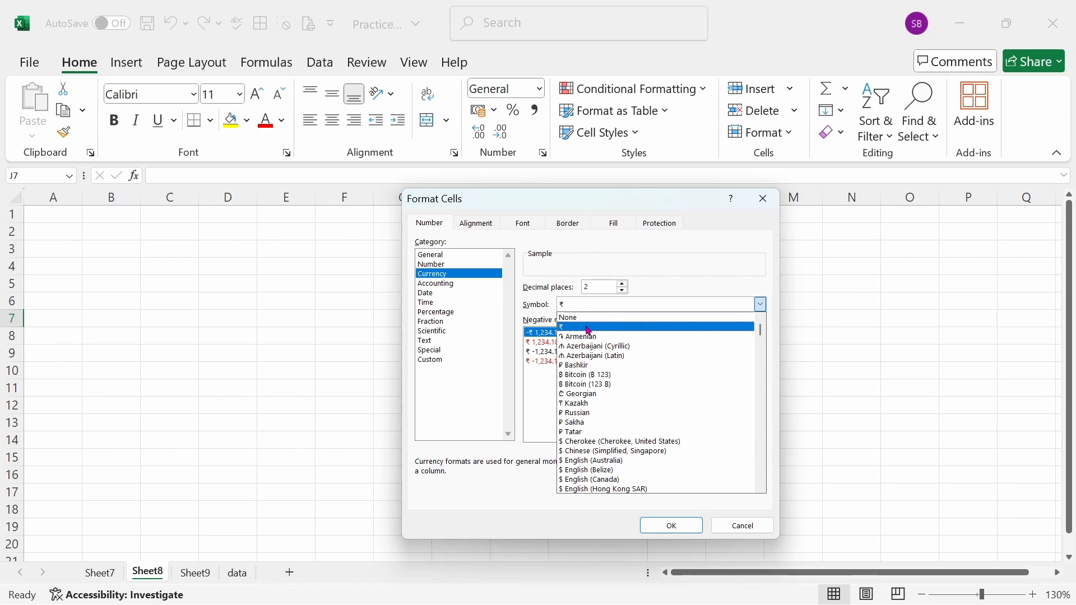
{"action": "left_click", "coordinate": [634, 327]}
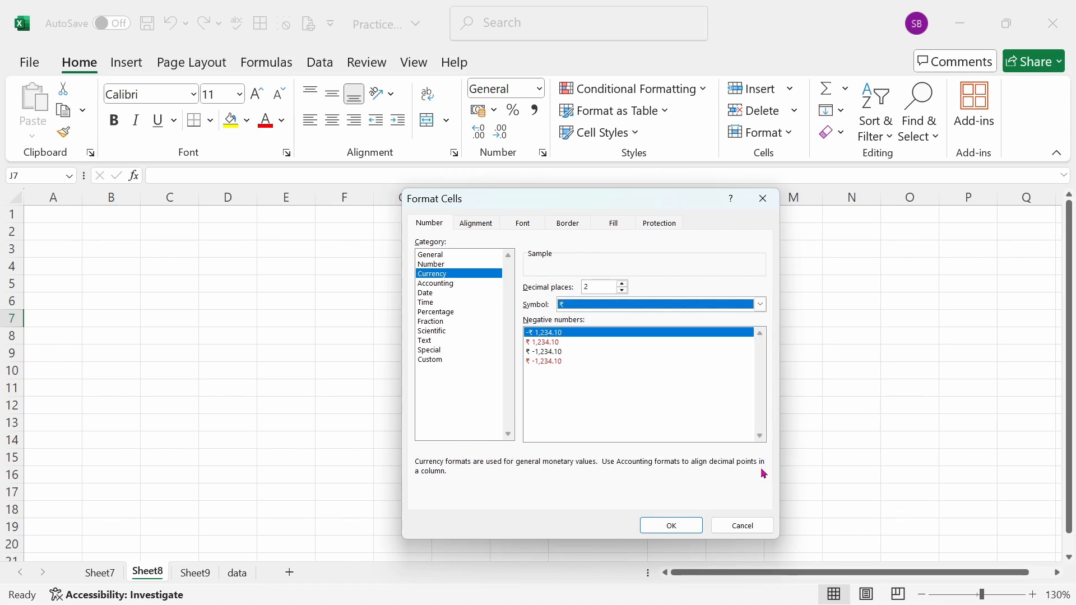
{"action": "left_click", "coordinate": [744, 524]}
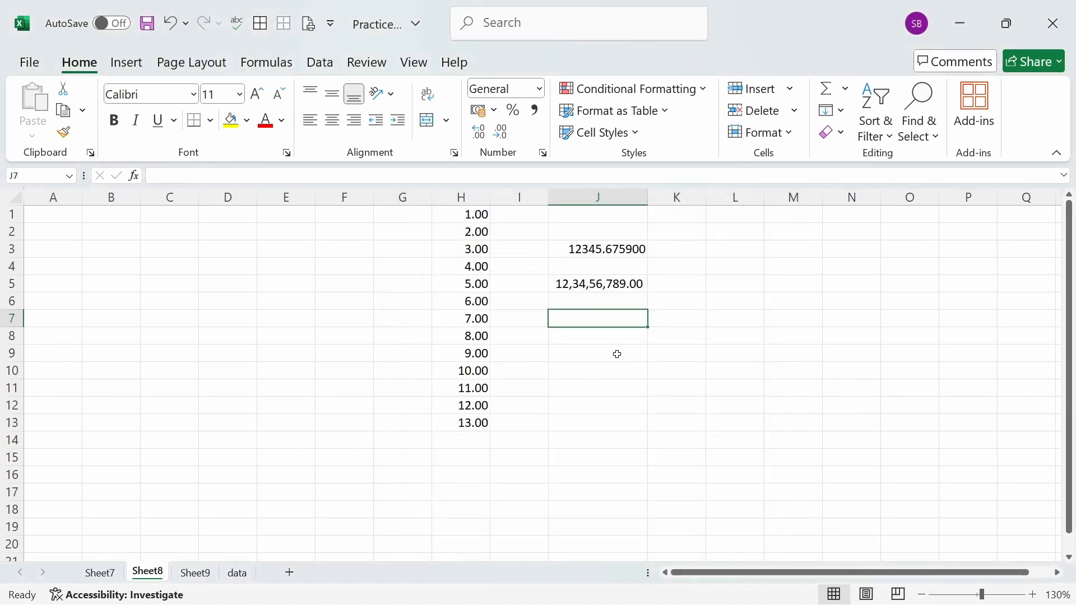
- Enter the ₹ symbol in cell J8 and centre it horizontally
{"action": "left_click", "coordinate": [615, 341]}
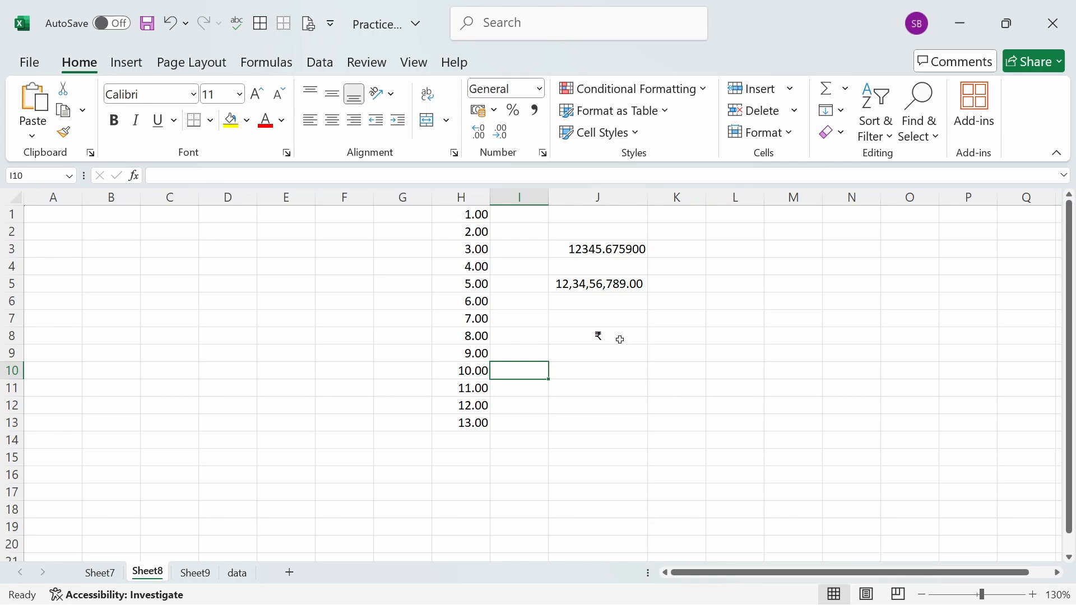
{"action": "left_click", "coordinate": [620, 339]}
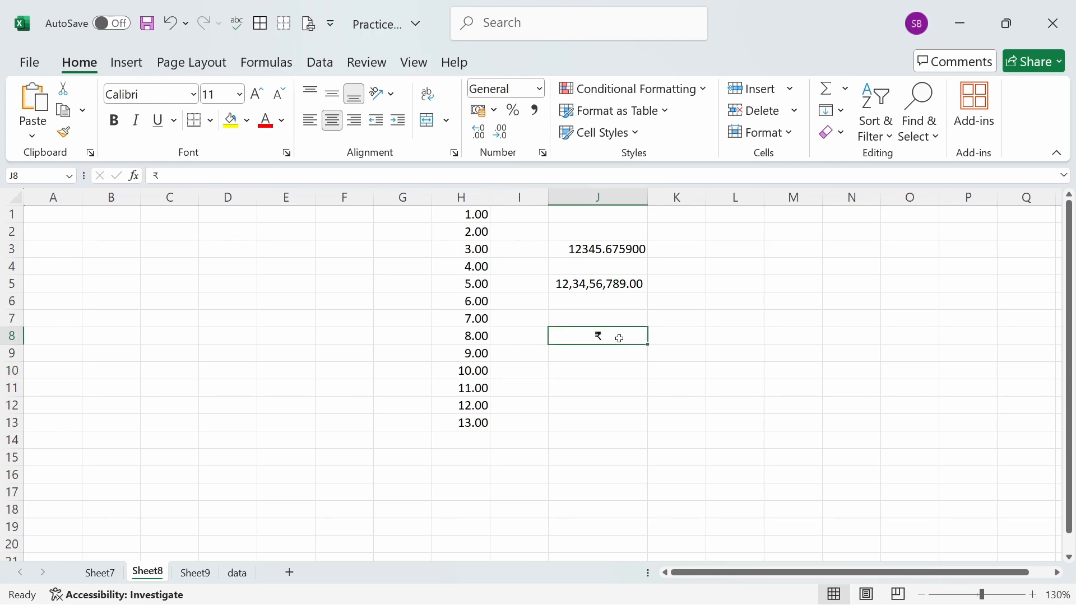
- Examine the Accounting symbol setting and the available Date format types for cell J8, without applying a format
{"action": "left_click", "coordinate": [543, 154]}
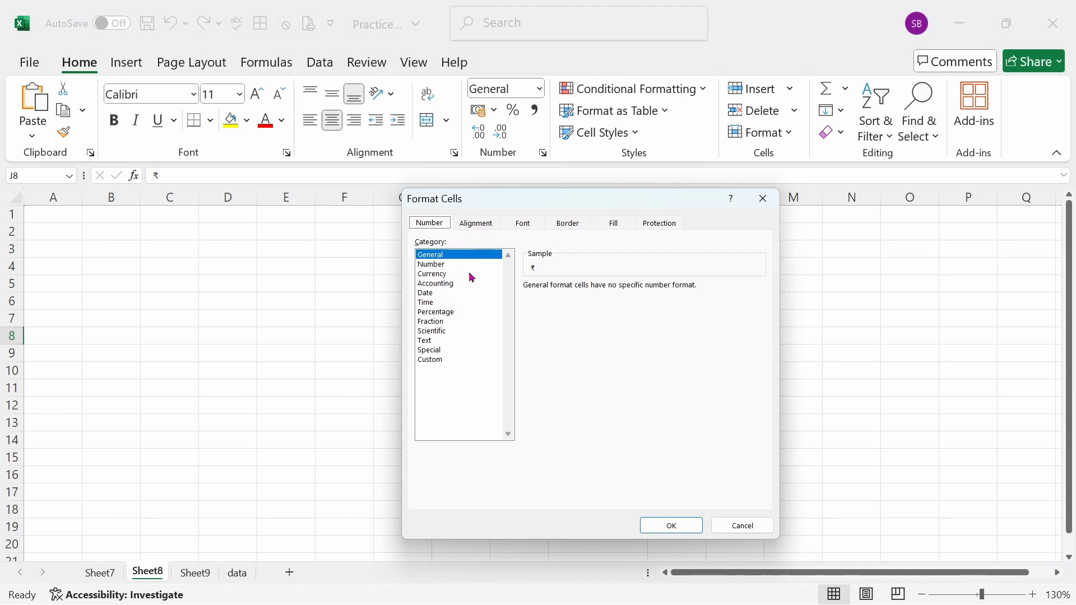
{"action": "left_click", "coordinate": [454, 284]}
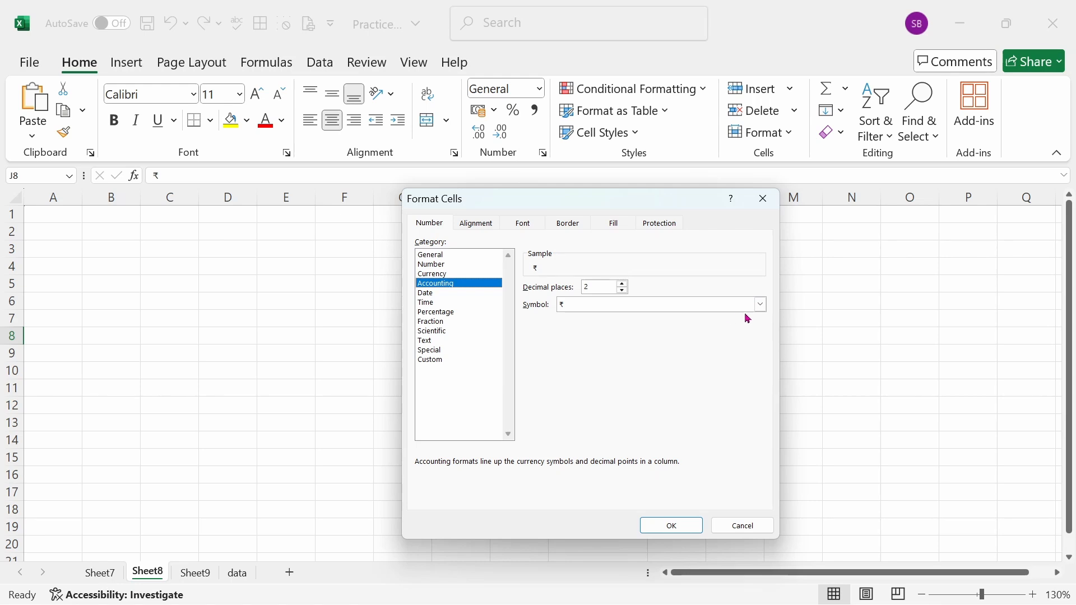
{"action": "left_click", "coordinate": [761, 305]}
{"action": "left_click", "coordinate": [764, 305]}
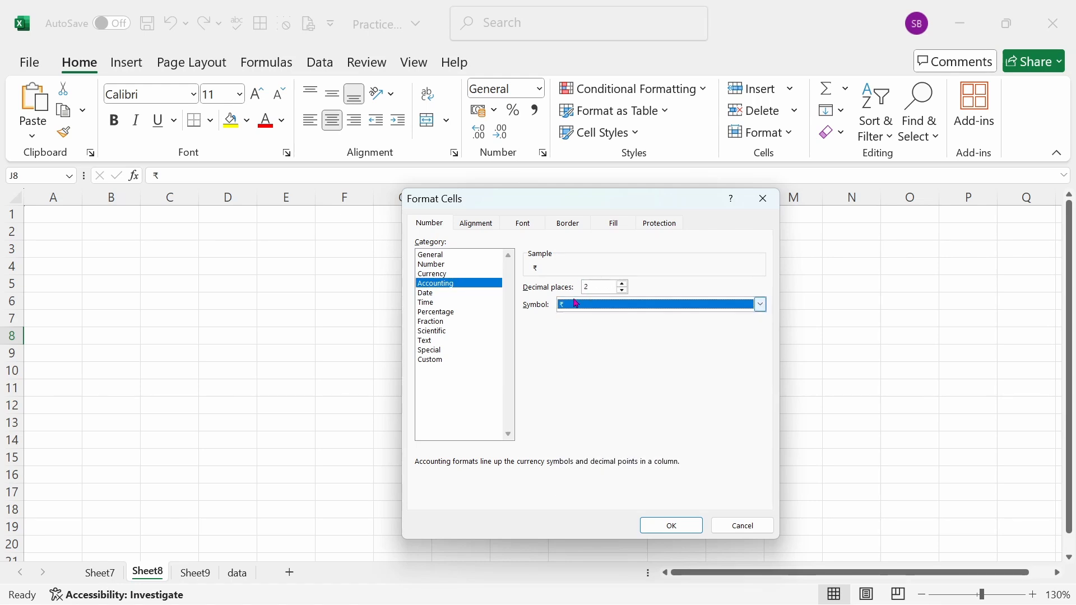
{"action": "left_click", "coordinate": [430, 296]}
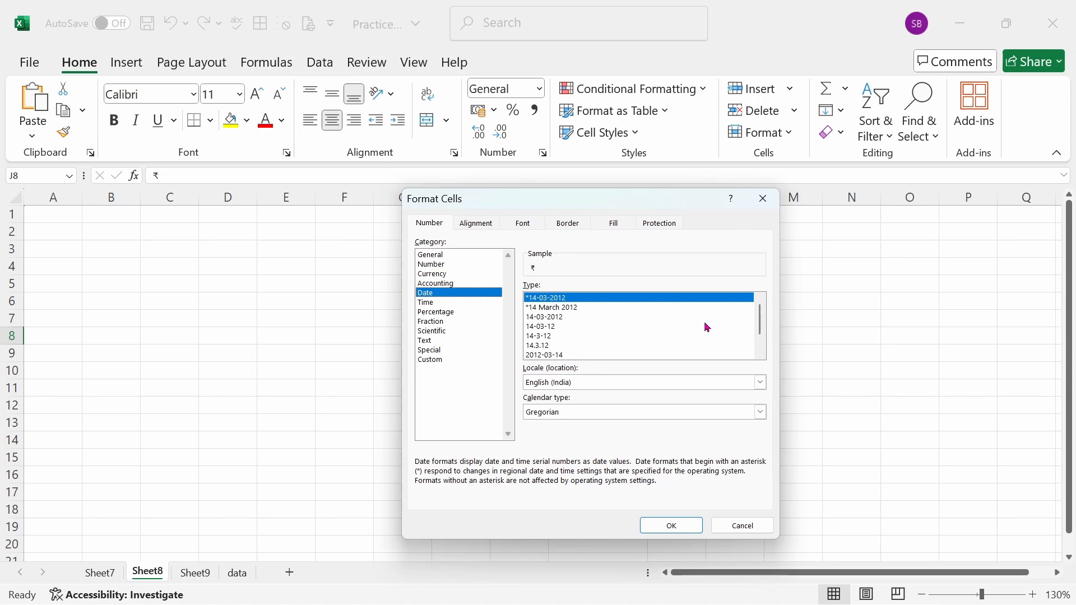
{"action": "left_click", "coordinate": [650, 318]}
{"action": "scroll", "coordinate": [660, 322], "scroll_direction": "down", "scroll_amount": 1}
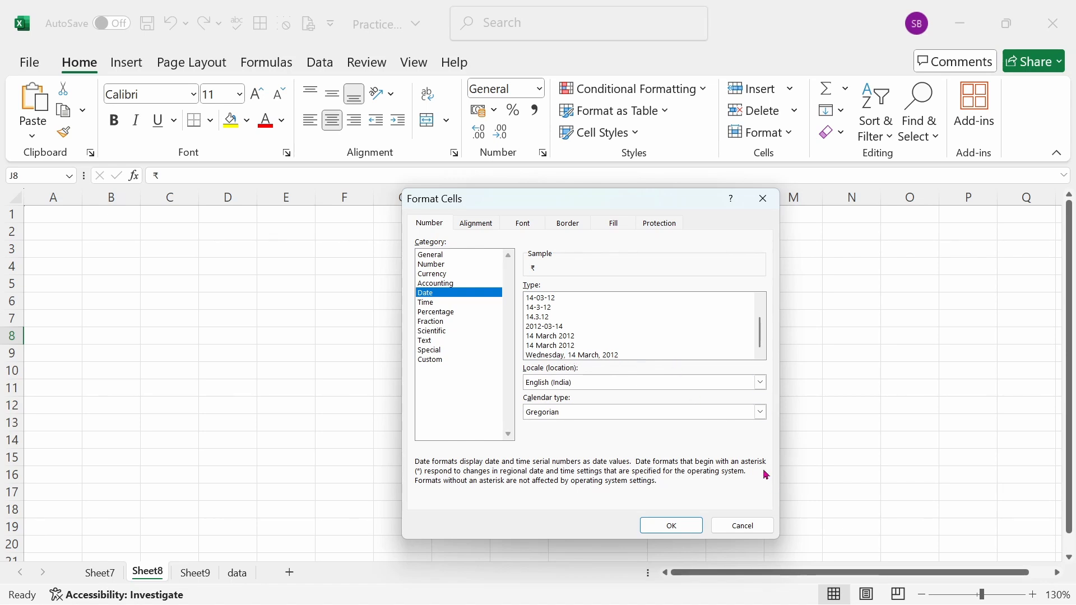
{"action": "left_click", "coordinate": [744, 527]}
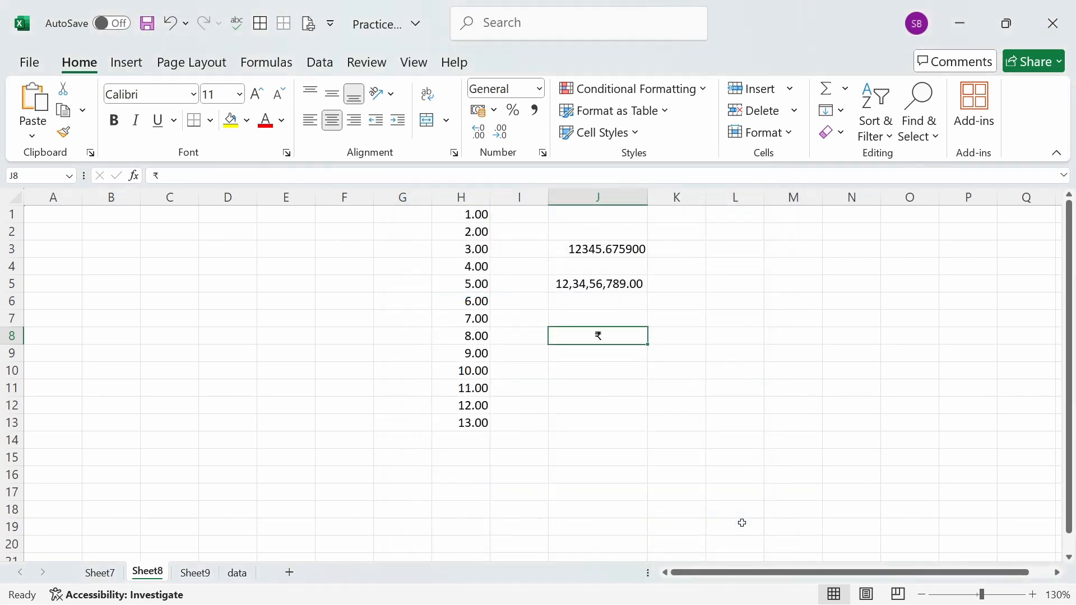
{"action": "left_click", "coordinate": [590, 373]}
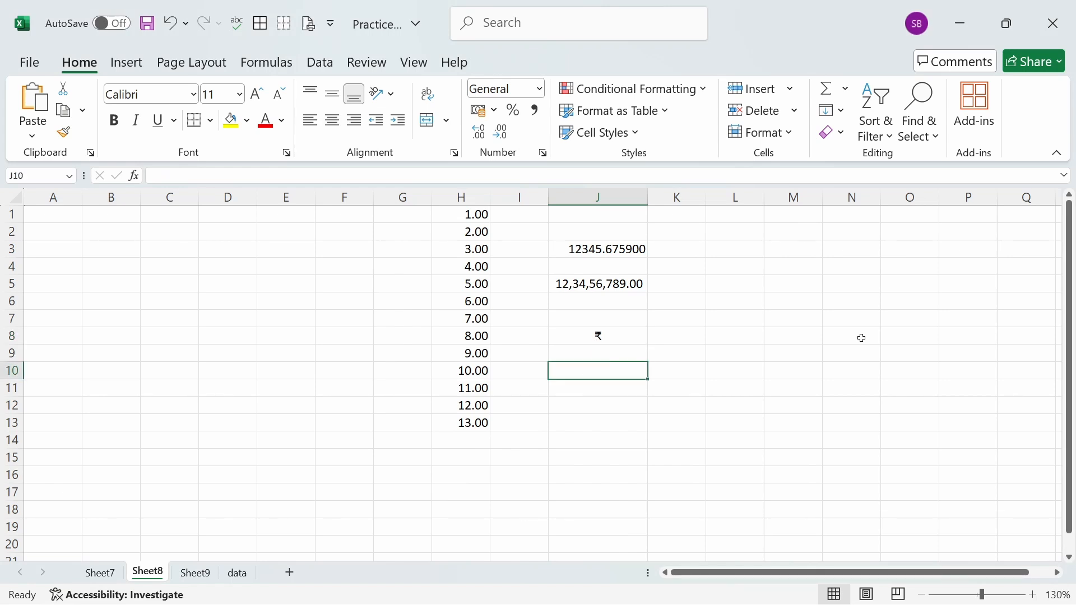
- Enter the date 10-02-2015 in cell J10
{"action": "type", "text": "10-"}
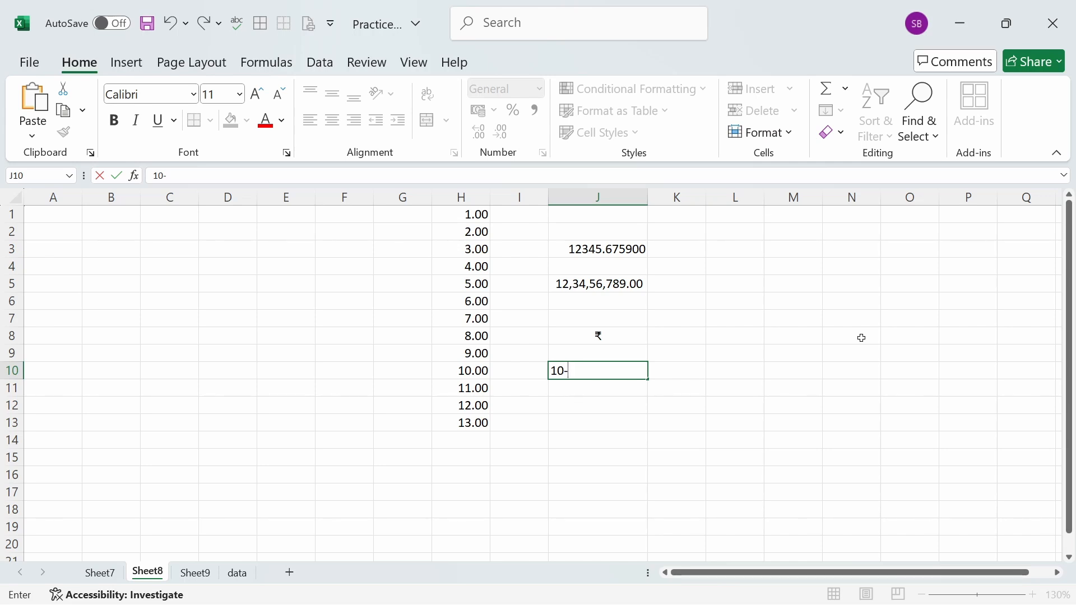
{"action": "type", "text": "02"}
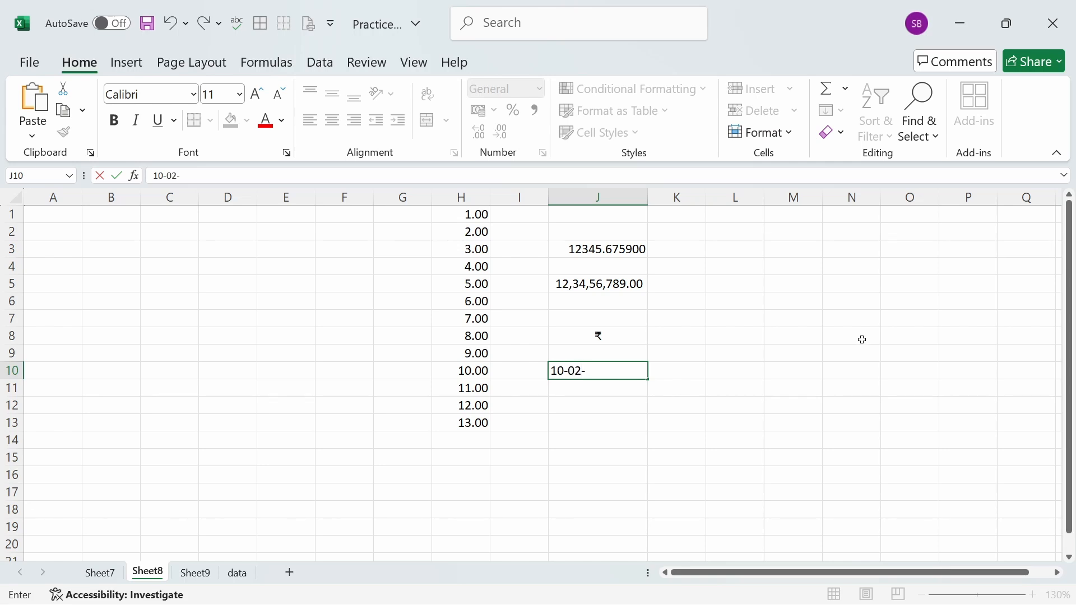
{"action": "type", "text": "-2015"}
{"action": "left_click", "coordinate": [785, 411]}
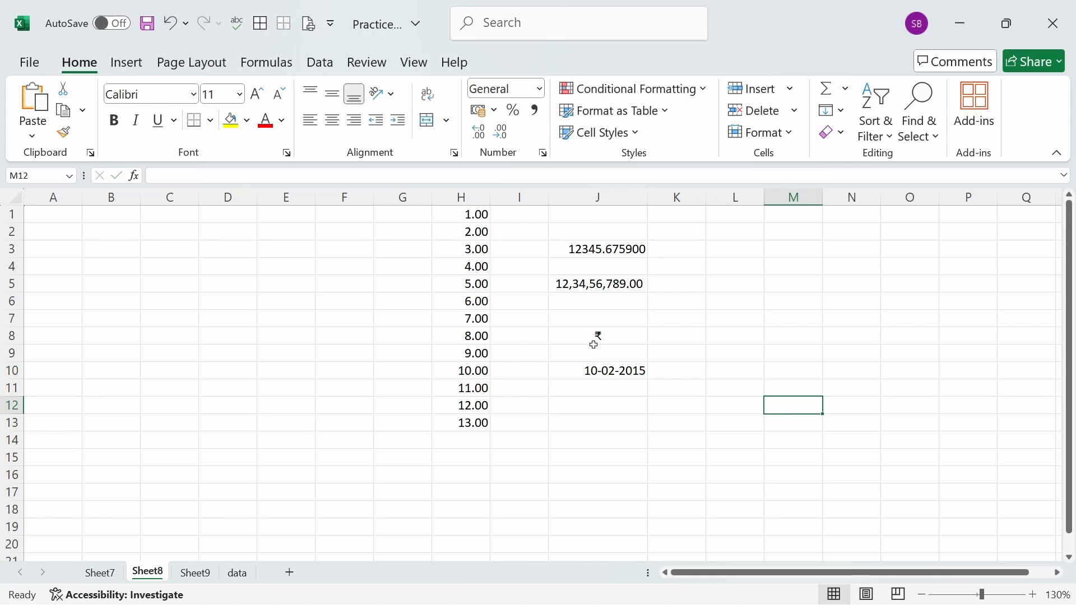
- Format the date in cell J10 as Long Date
{"action": "left_click", "coordinate": [605, 377]}
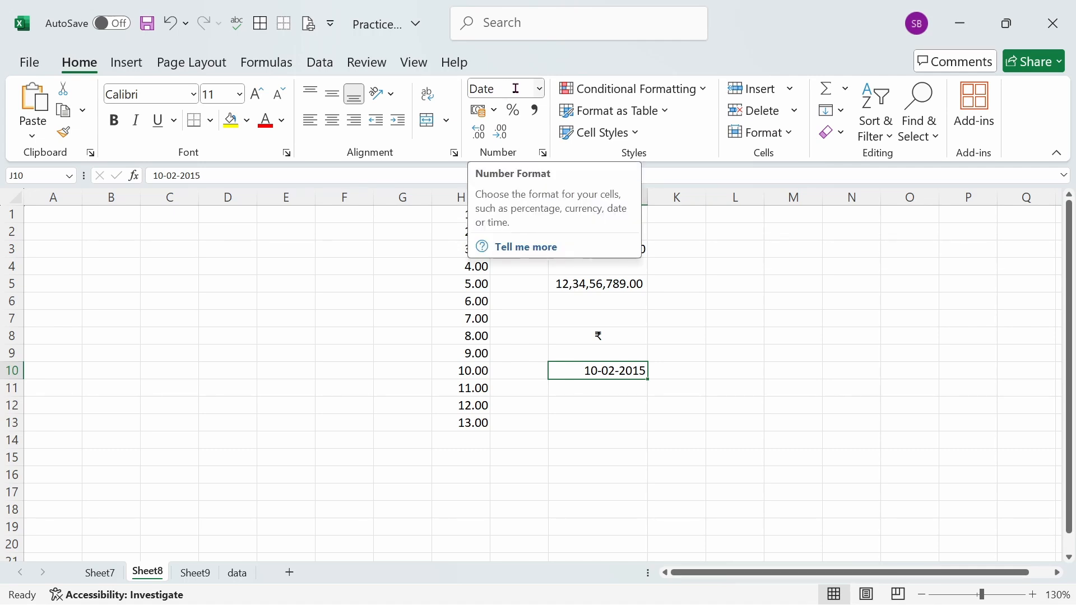
{"action": "left_click", "coordinate": [473, 339]}
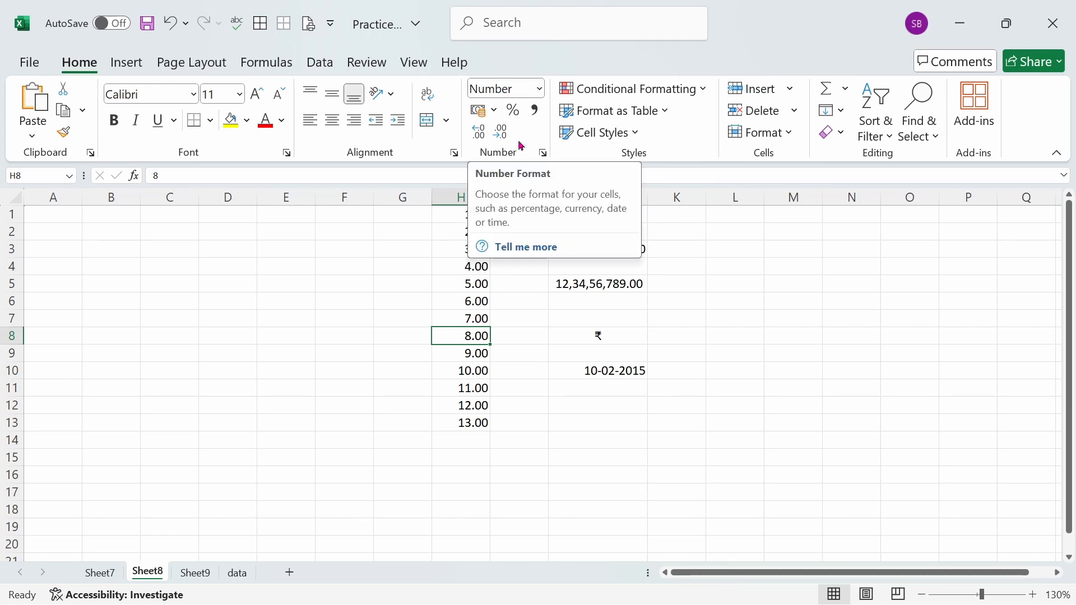
{"action": "left_click", "coordinate": [626, 335]}
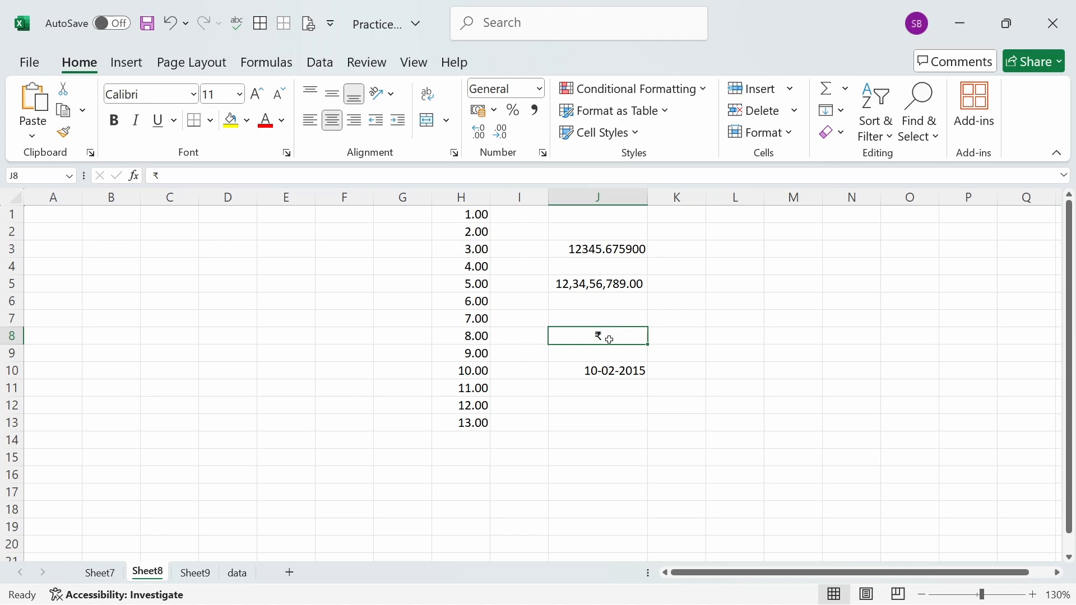
{"action": "left_click", "coordinate": [610, 373]}
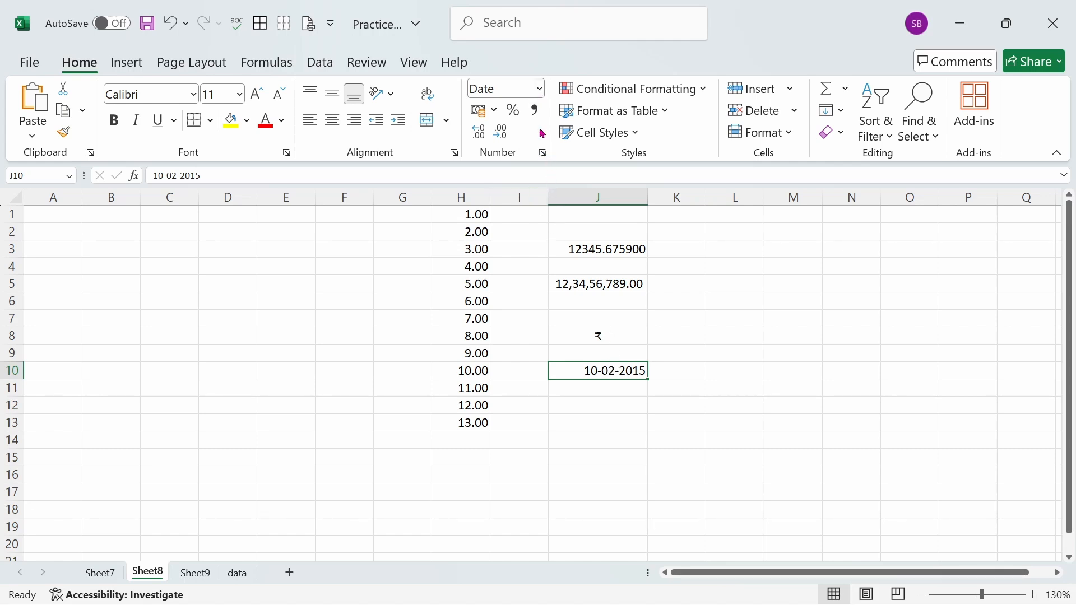
{"action": "left_click", "coordinate": [541, 90]}
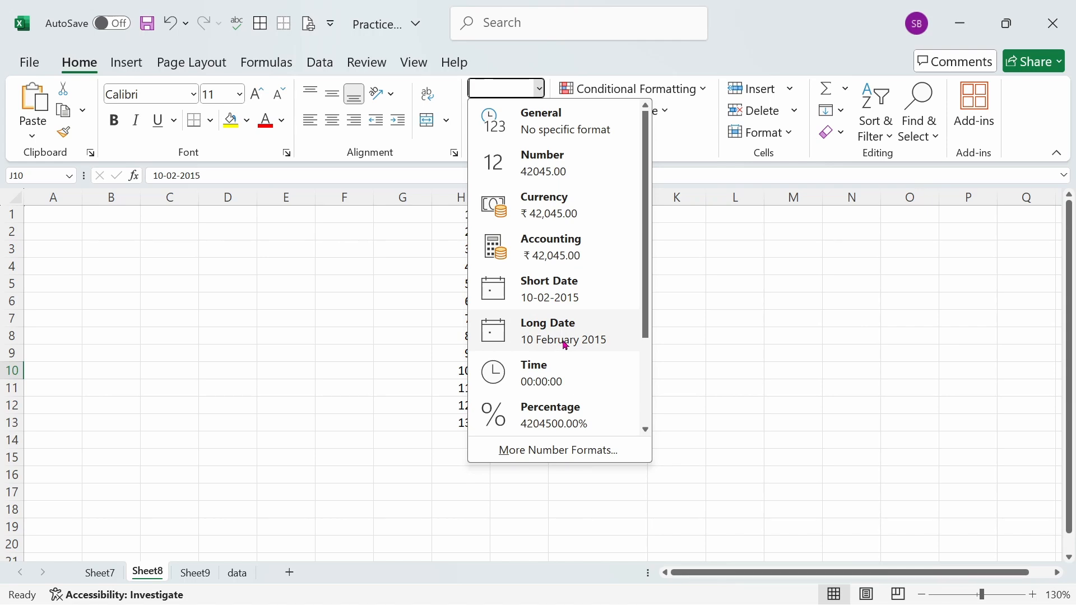
{"action": "scroll", "coordinate": [568, 333], "scroll_direction": "down", "scroll_amount": 3}
{"action": "scroll", "coordinate": [569, 331], "scroll_direction": "up", "scroll_amount": 3}
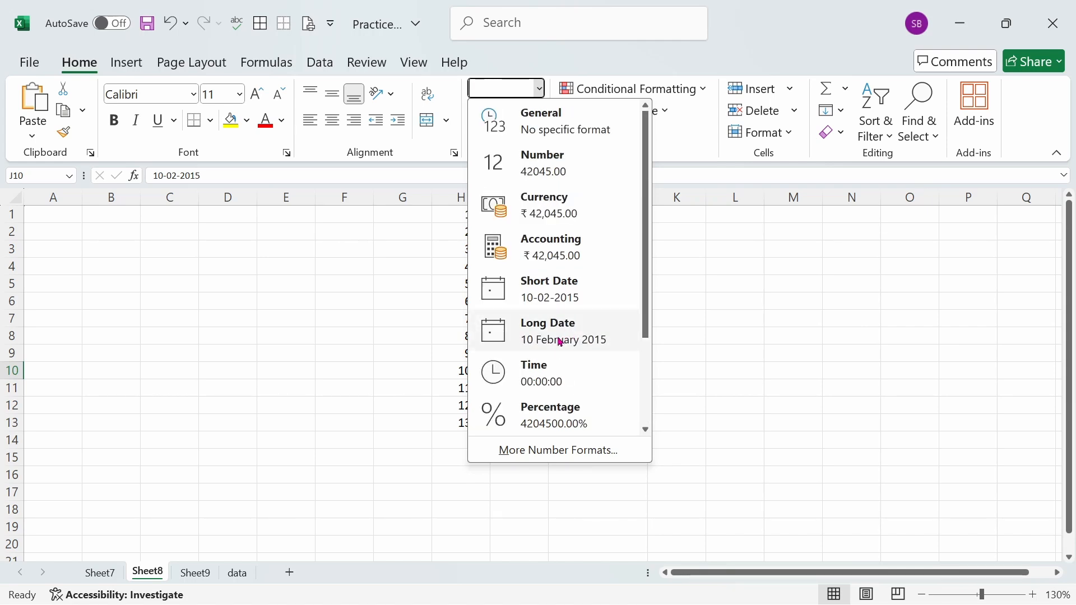
{"action": "left_click", "coordinate": [561, 340]}
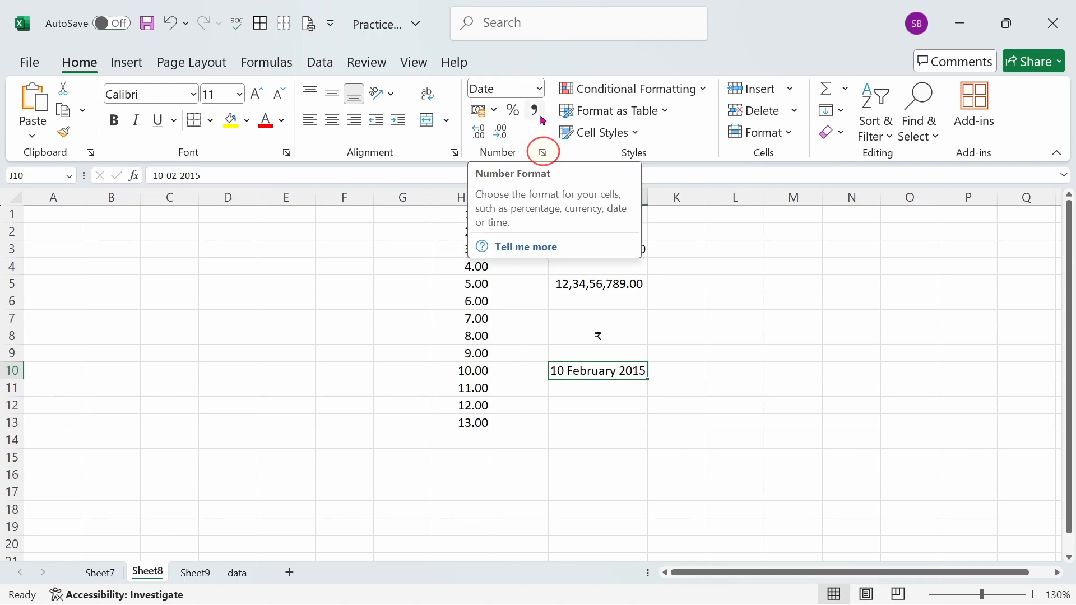
- Format cell J10 with the Date type "Wednesday, 14 March, 2012", keeping the English (India) locale after browsing the available locales
{"action": "left_click", "coordinate": [543, 153]}
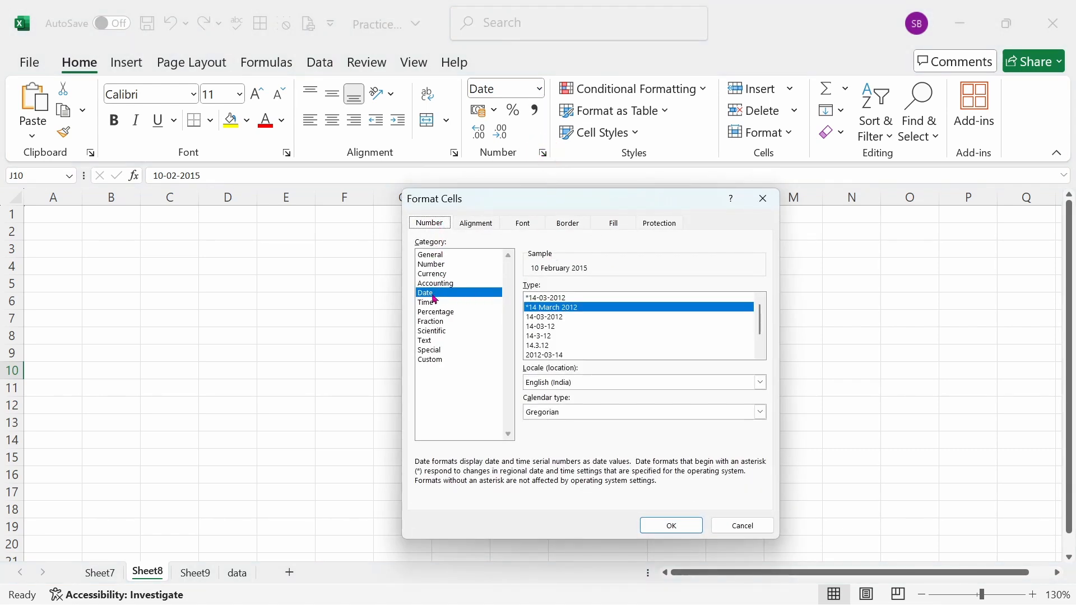
{"action": "scroll", "coordinate": [628, 335], "scroll_direction": "down", "scroll_amount": 1}
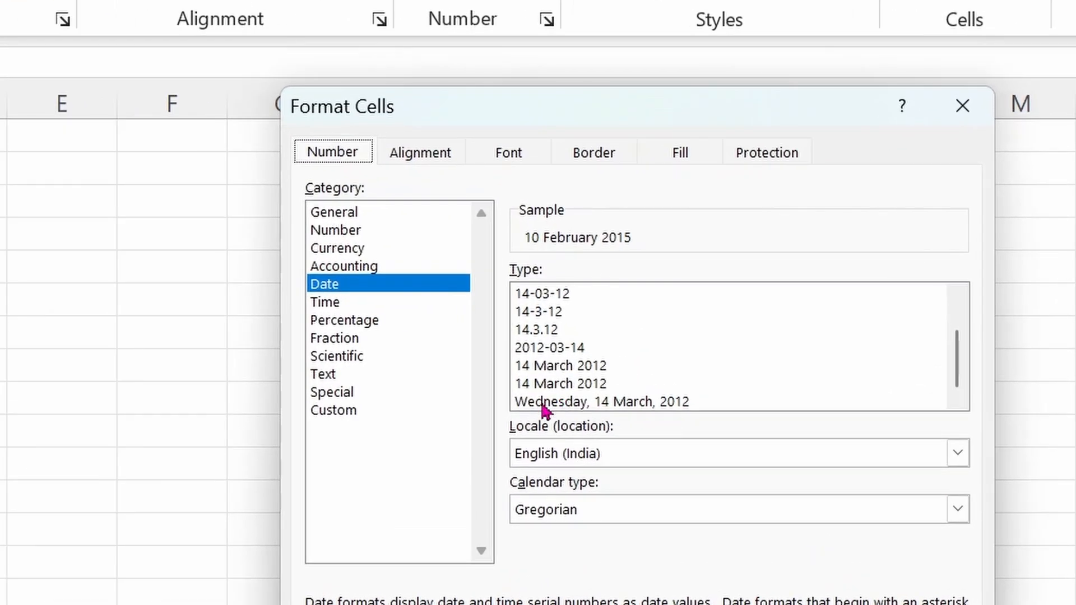
{"action": "left_click", "coordinate": [543, 404]}
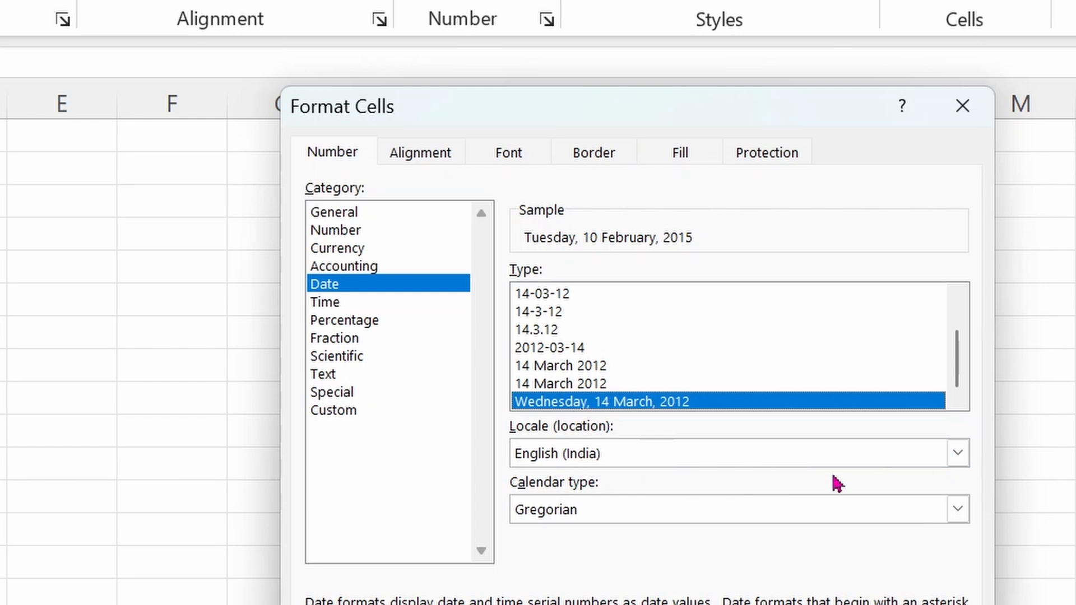
{"action": "left_click", "coordinate": [958, 456]}
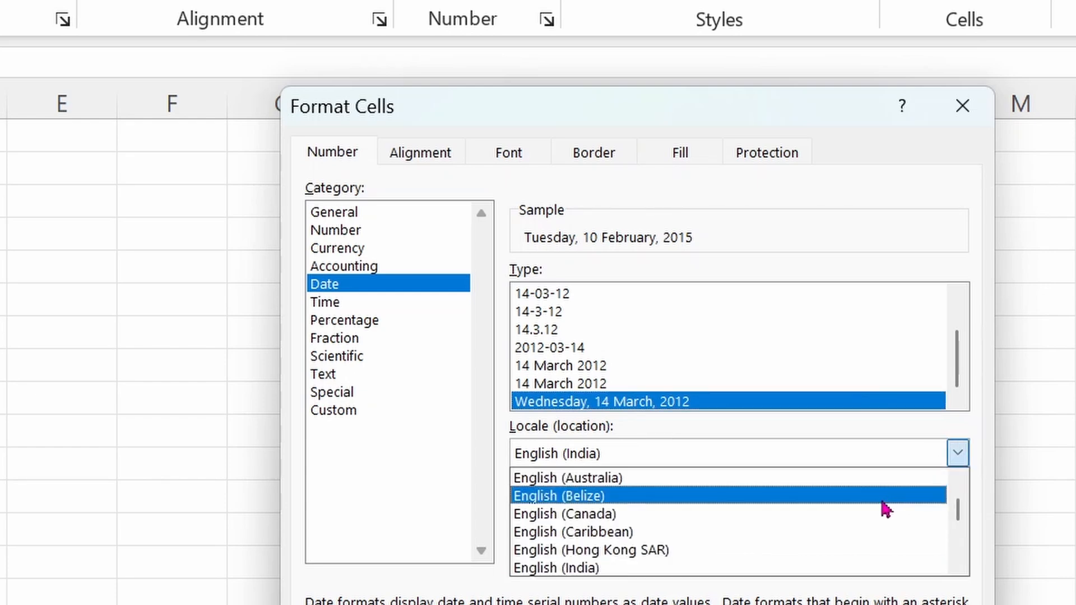
{"action": "scroll", "coordinate": [886, 509], "scroll_direction": "up", "scroll_amount": 5}
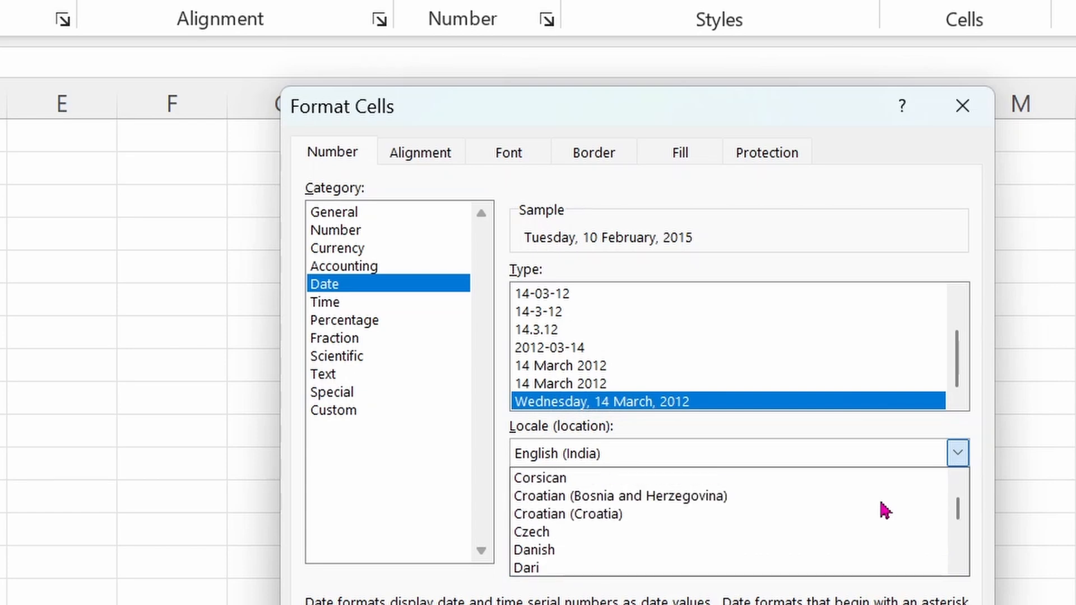
{"action": "scroll", "coordinate": [885, 509], "scroll_direction": "up", "scroll_amount": 2}
{"action": "scroll", "coordinate": [886, 509], "scroll_direction": "down", "scroll_amount": 3}
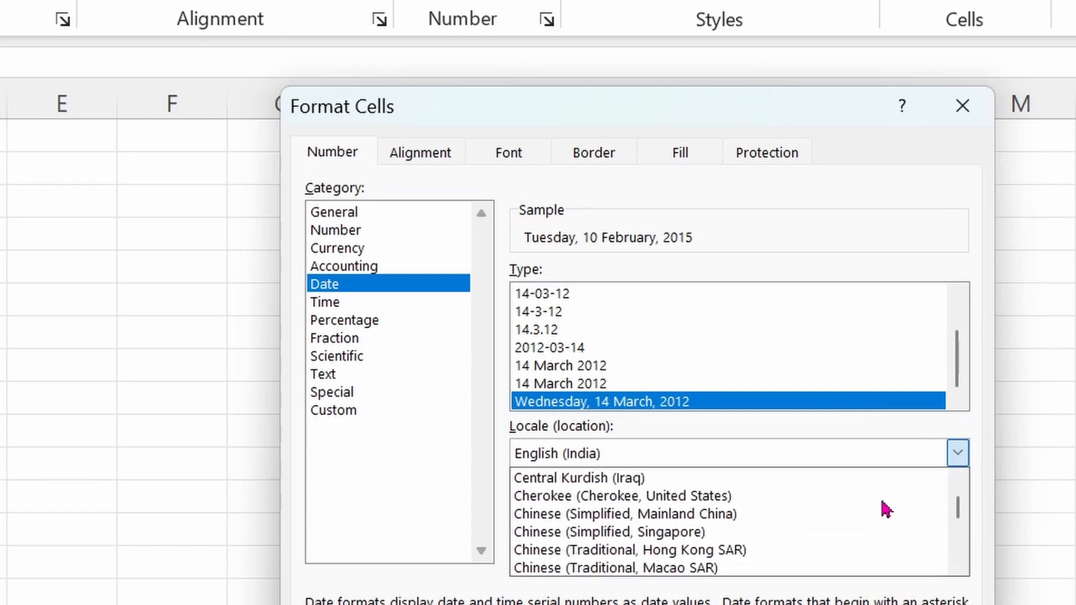
{"action": "scroll", "coordinate": [886, 509], "scroll_direction": "down", "scroll_amount": 3}
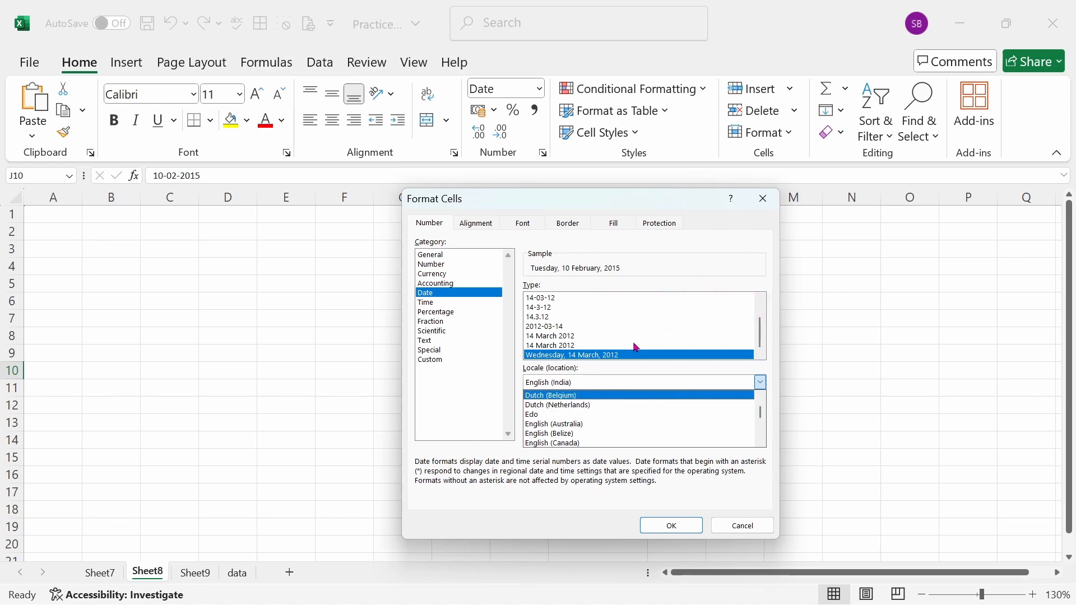
{"action": "left_click", "coordinate": [730, 368]}
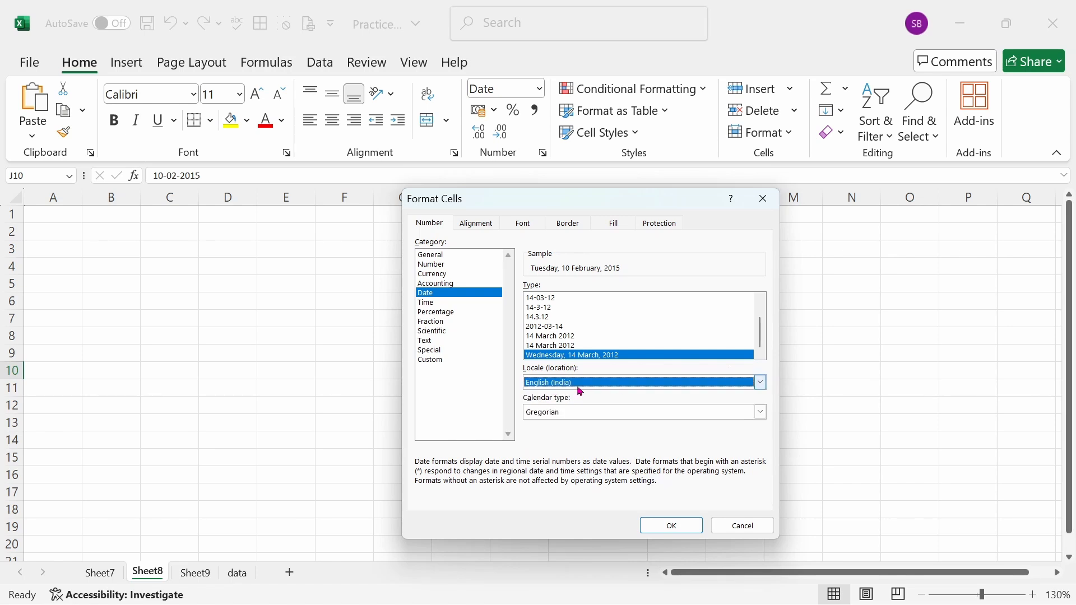
{"action": "left_click", "coordinate": [681, 530]}
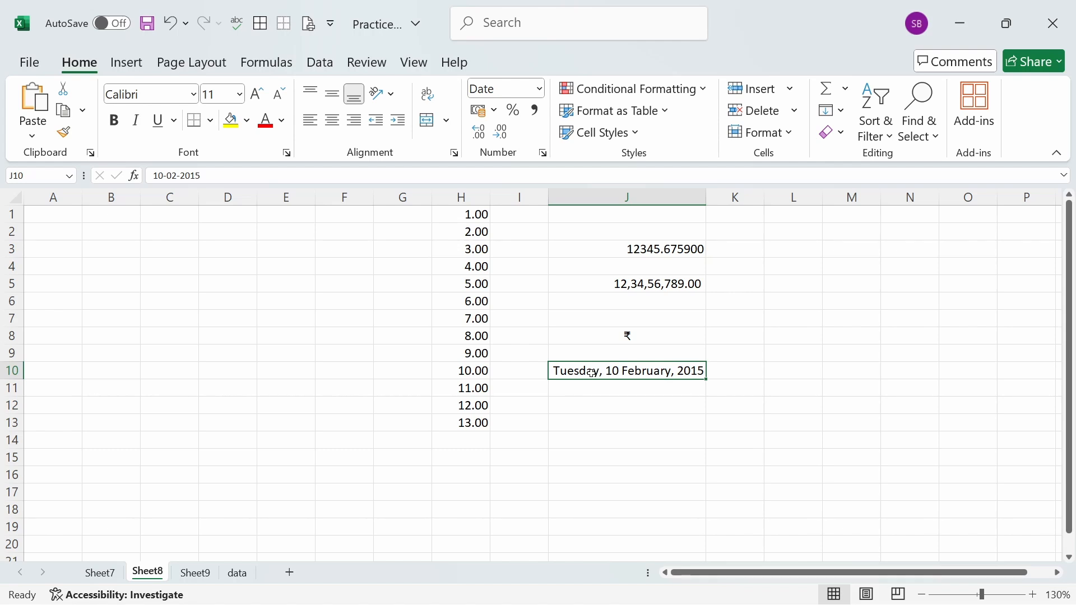
- Insert today's date, 16-02-2025, in cell J12
{"action": "left_click", "coordinate": [633, 411]}
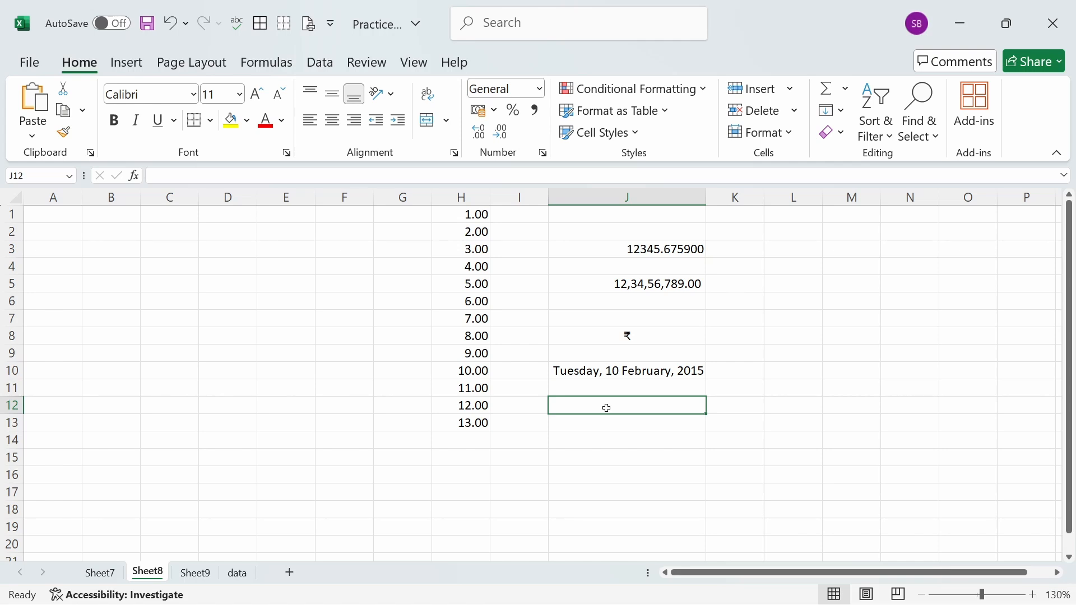
{"action": "key", "text": "ctrl+semicolon"}
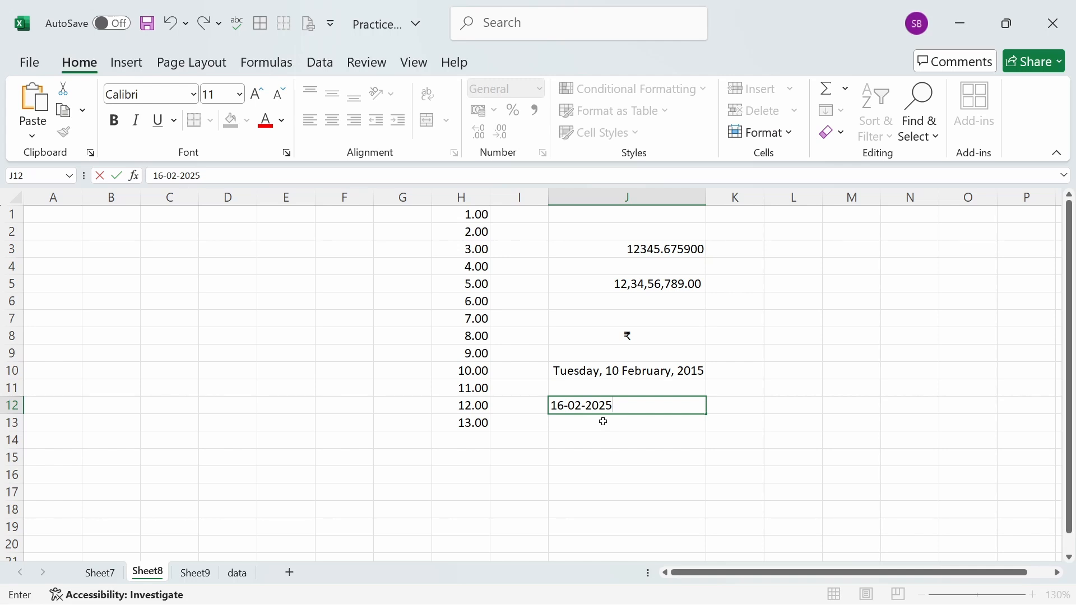
{"action": "key", "text": "Return"}
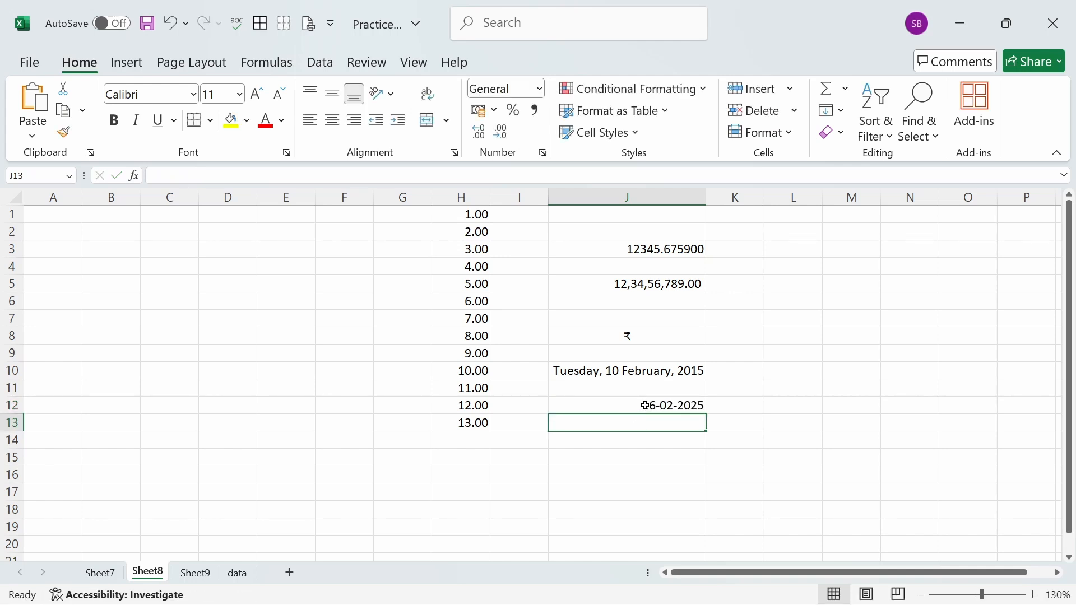
- Examine the available Time format types for cell J12 without applying one
{"action": "left_click", "coordinate": [685, 407]}
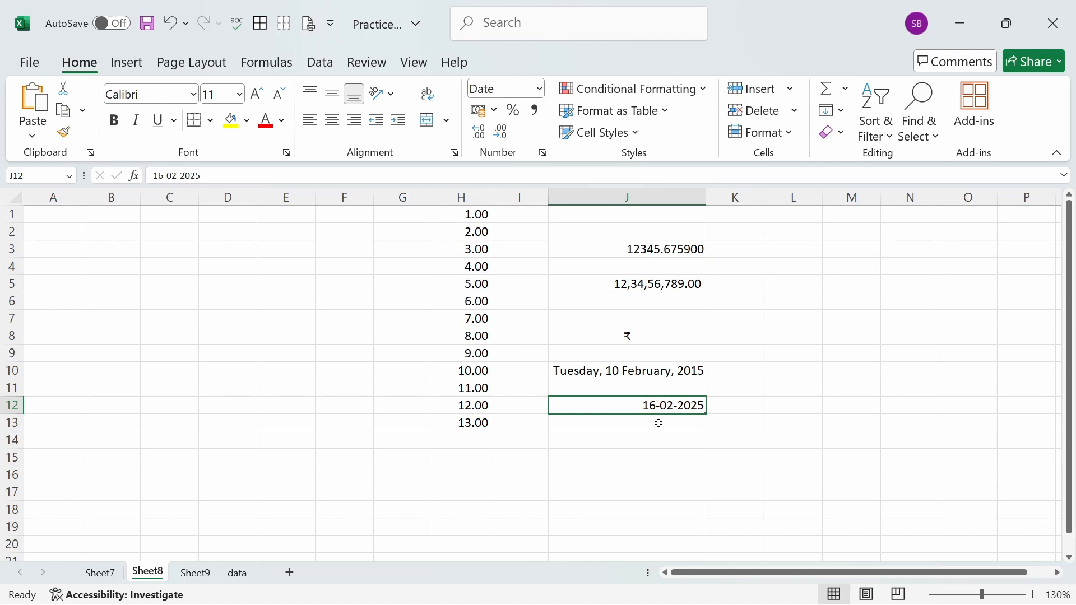
{"action": "left_click", "coordinate": [543, 153]}
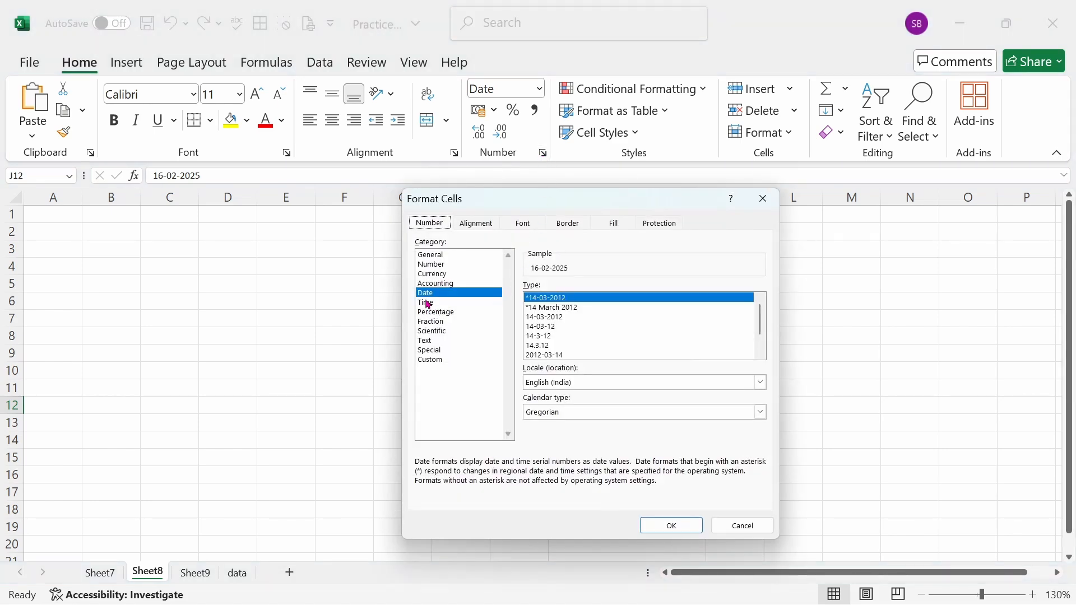
{"action": "left_click", "coordinate": [428, 303]}
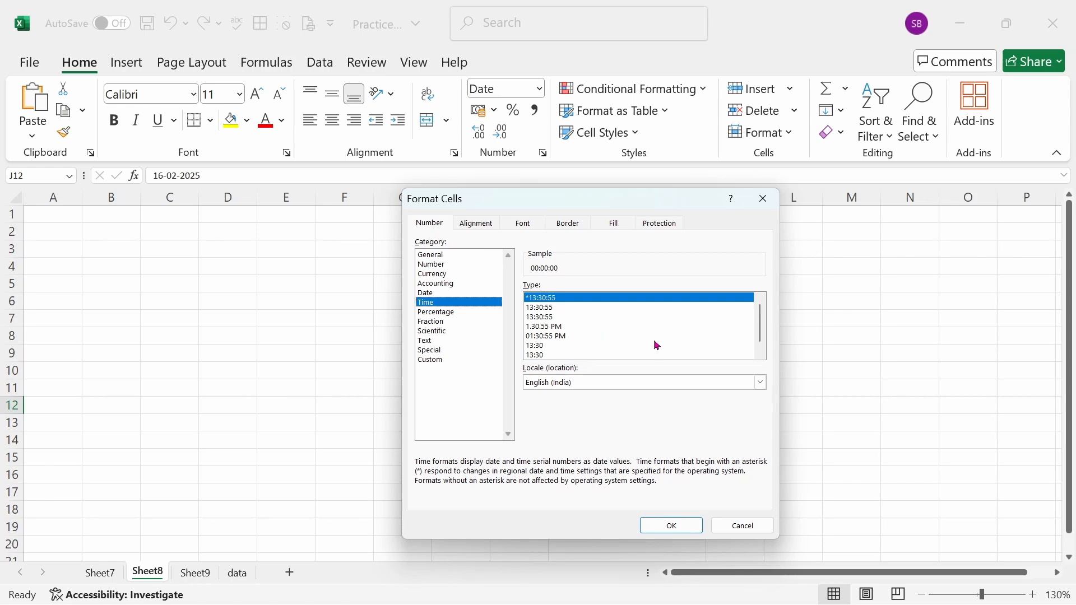
{"action": "mouse_move", "coordinate": [759, 332]}
{"action": "left_mouse_down"}
{"action": "mouse_move", "coordinate": [762, 351]}
{"action": "mouse_move", "coordinate": [764, 319]}
{"action": "left_mouse_up"}
{"action": "left_click", "coordinate": [743, 526]}
- Enter the time 6:30 in cell K12, beside today's date
{"action": "key", "text": "Right"}
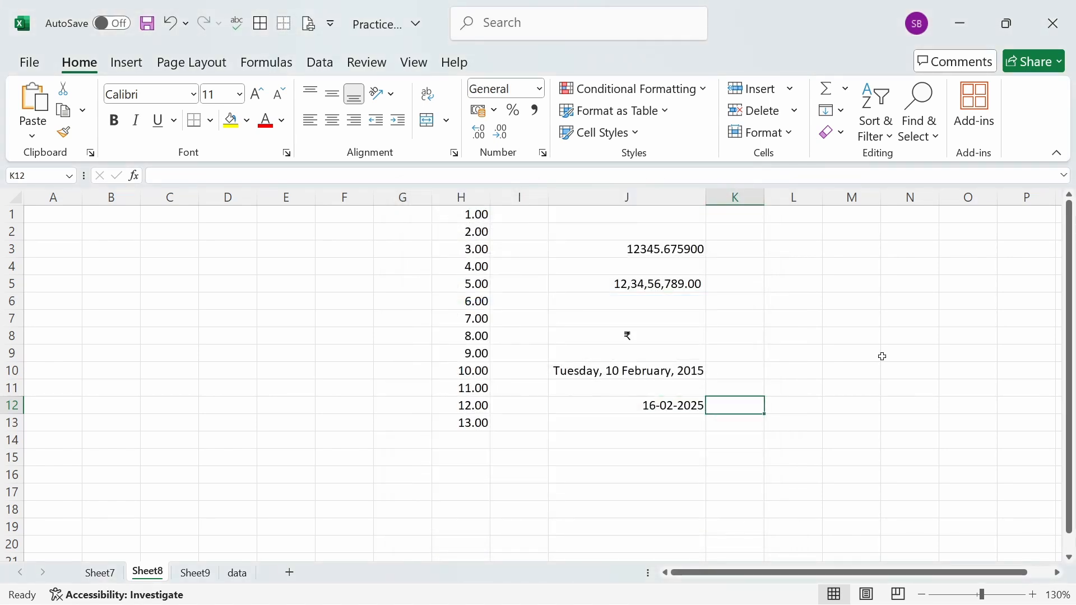
{"action": "type", "text": "6"}
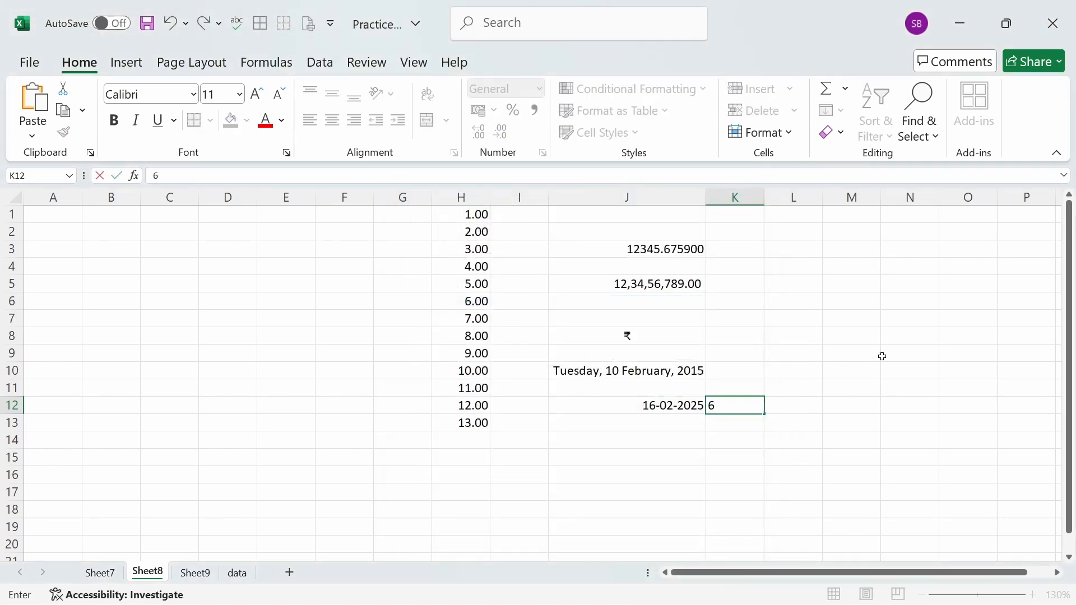
{"action": "type", "text": ":30"}
{"action": "left_click", "coordinate": [720, 406]}
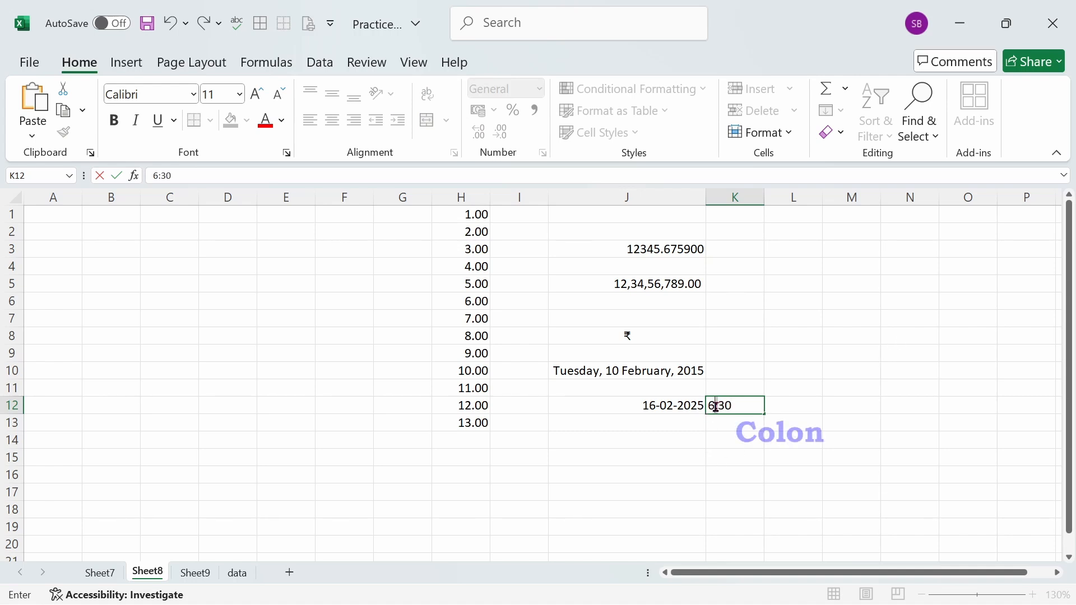
{"action": "left_click", "coordinate": [917, 385]}
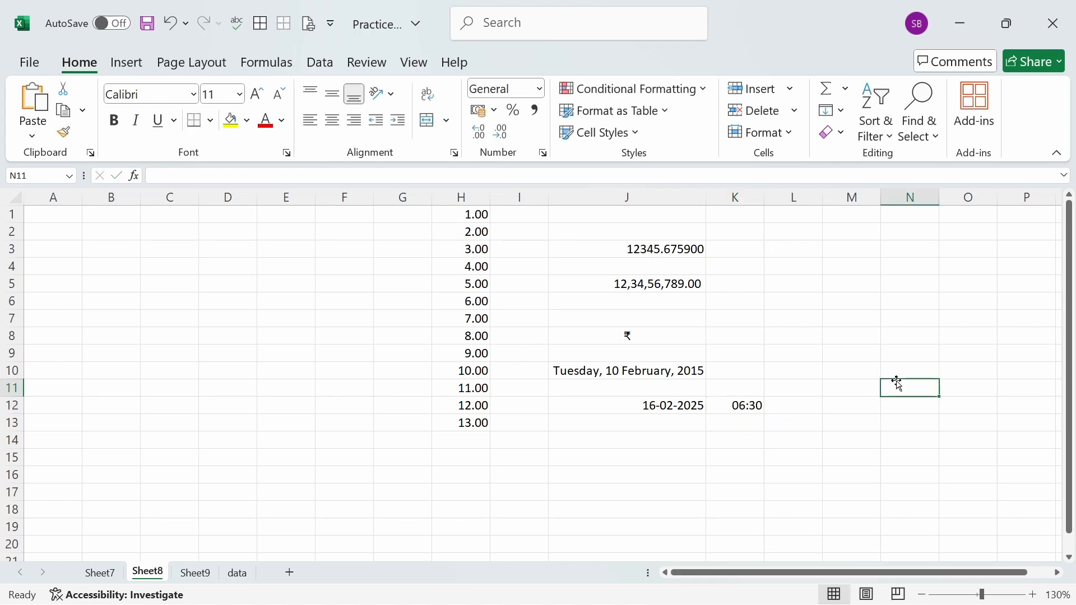
- Format cell K12 with the Time type "01:30 PM" so the time is shown with AM/PM
{"action": "left_click", "coordinate": [745, 408]}
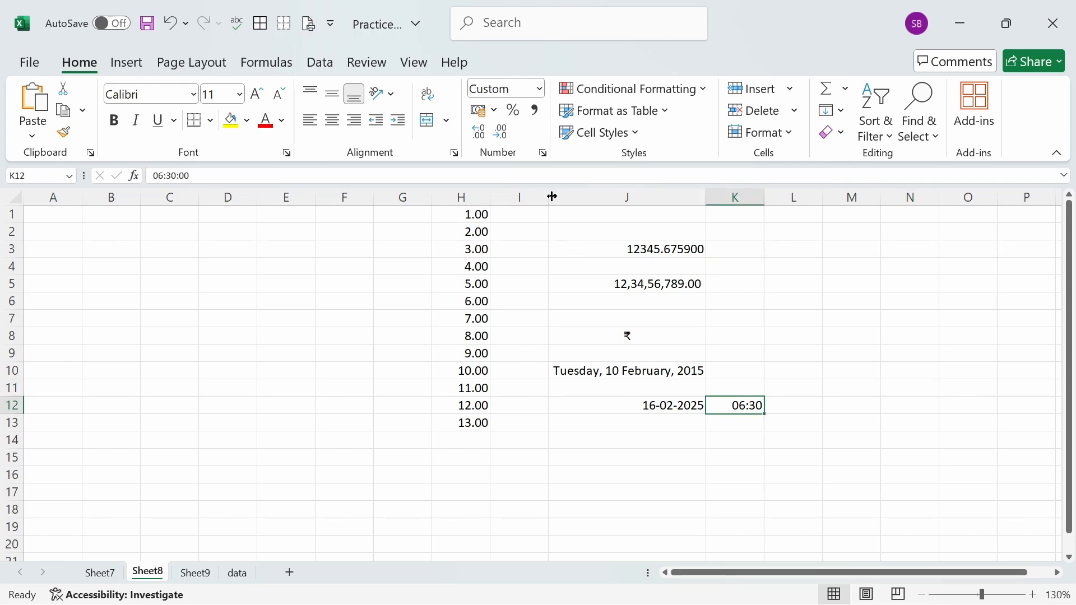
{"action": "left_click", "coordinate": [542, 153]}
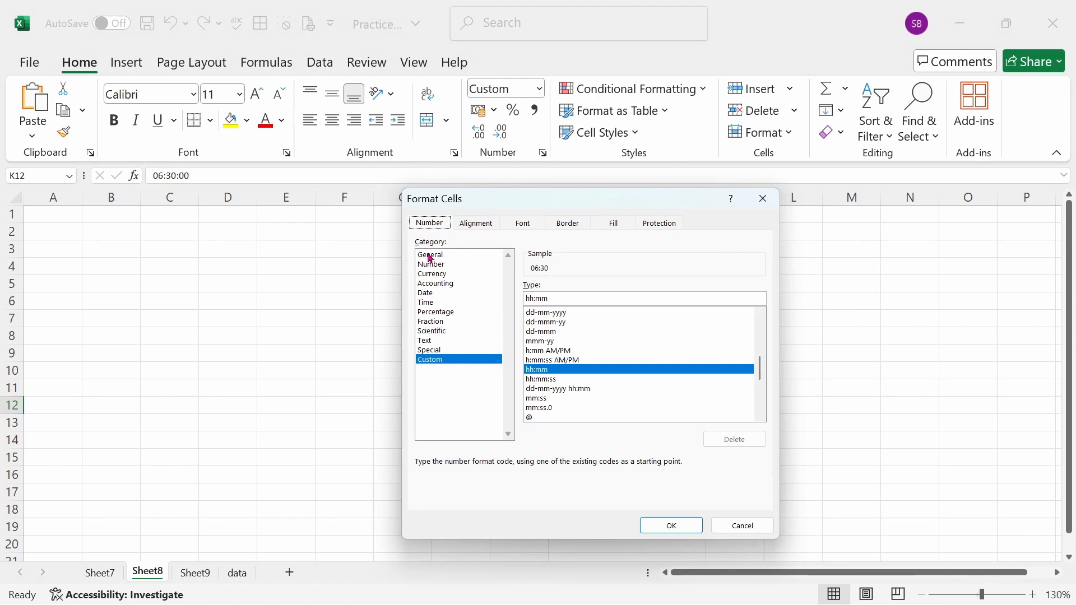
{"action": "left_click", "coordinate": [432, 303]}
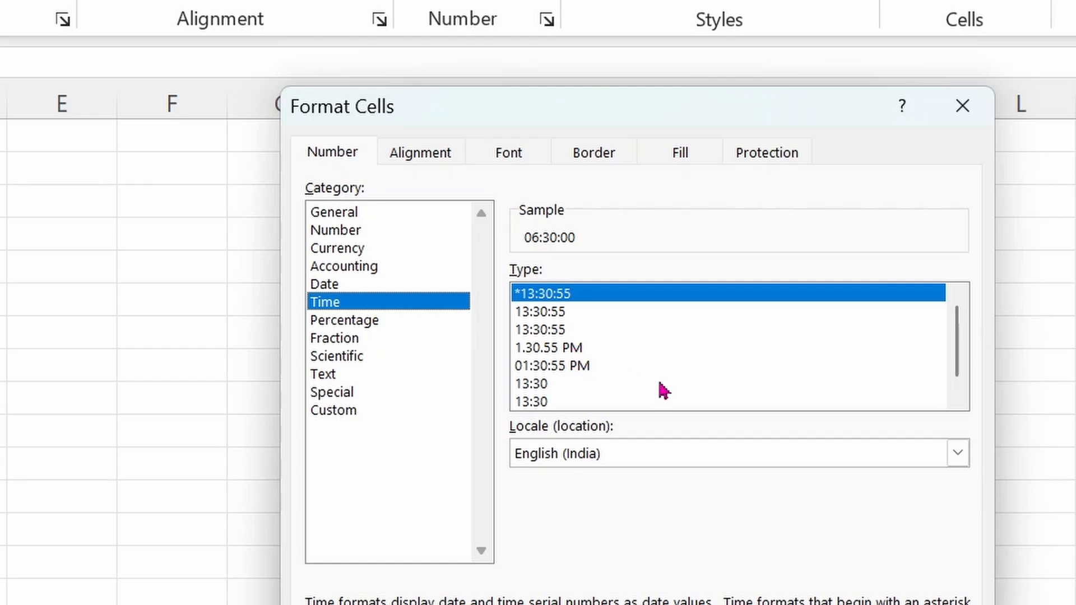
{"action": "left_click", "coordinate": [957, 399]}
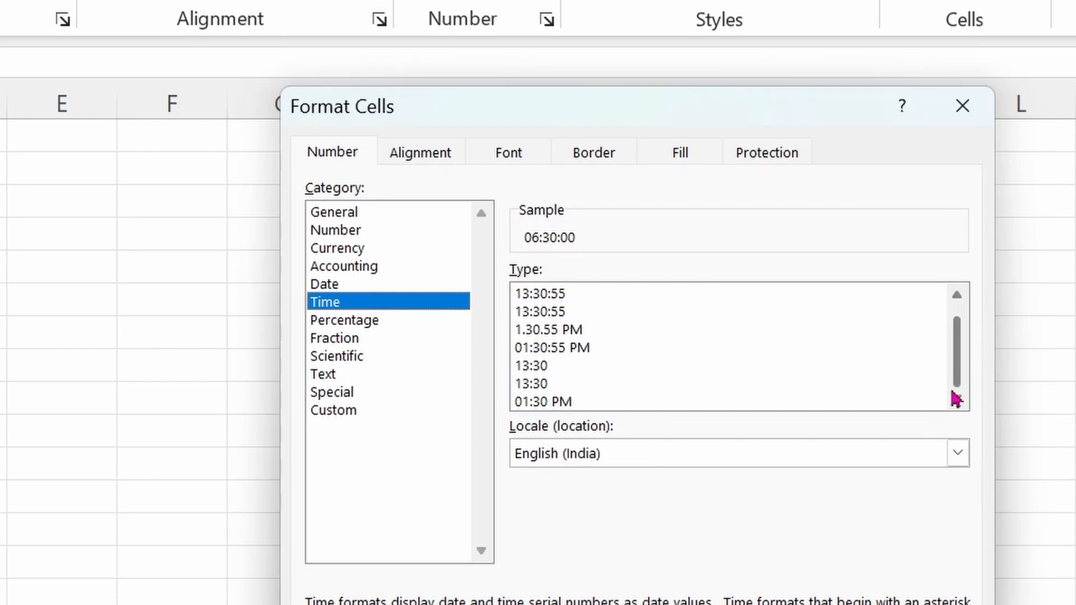
{"action": "left_click", "coordinate": [541, 402]}
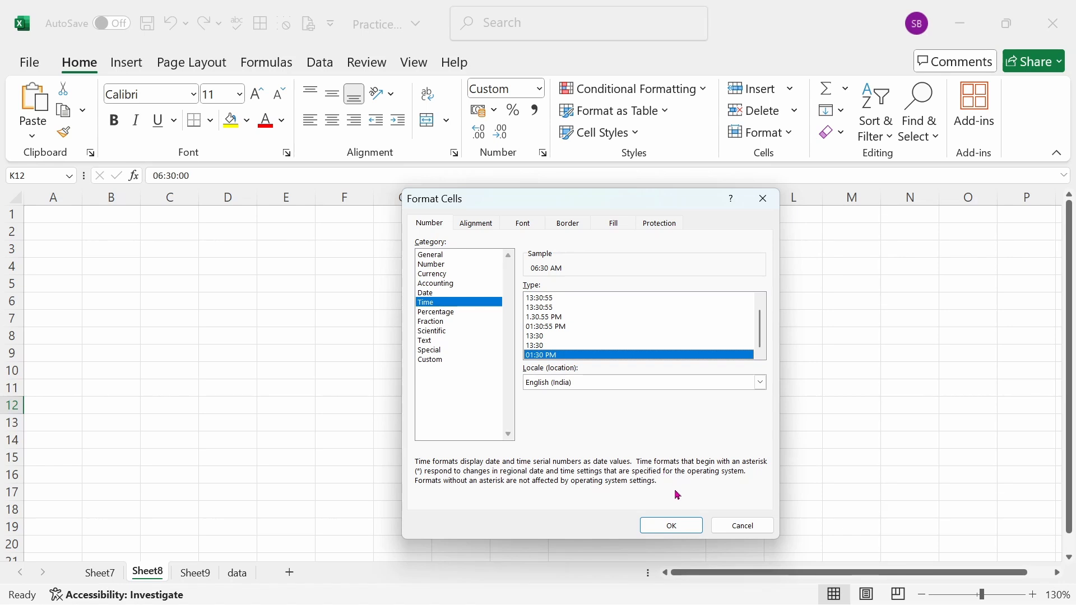
{"action": "left_click", "coordinate": [672, 524]}
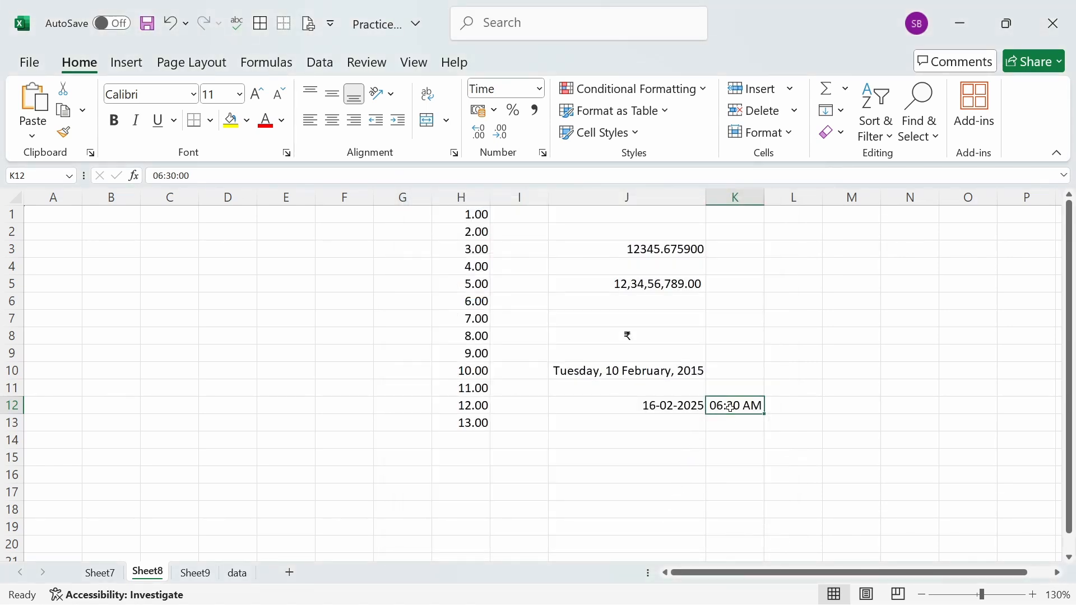
{"action": "key", "text": "Down"}
{"action": "key", "text": "Down"}
{"action": "key", "text": "Down"}
{"action": "key", "text": "Down"}
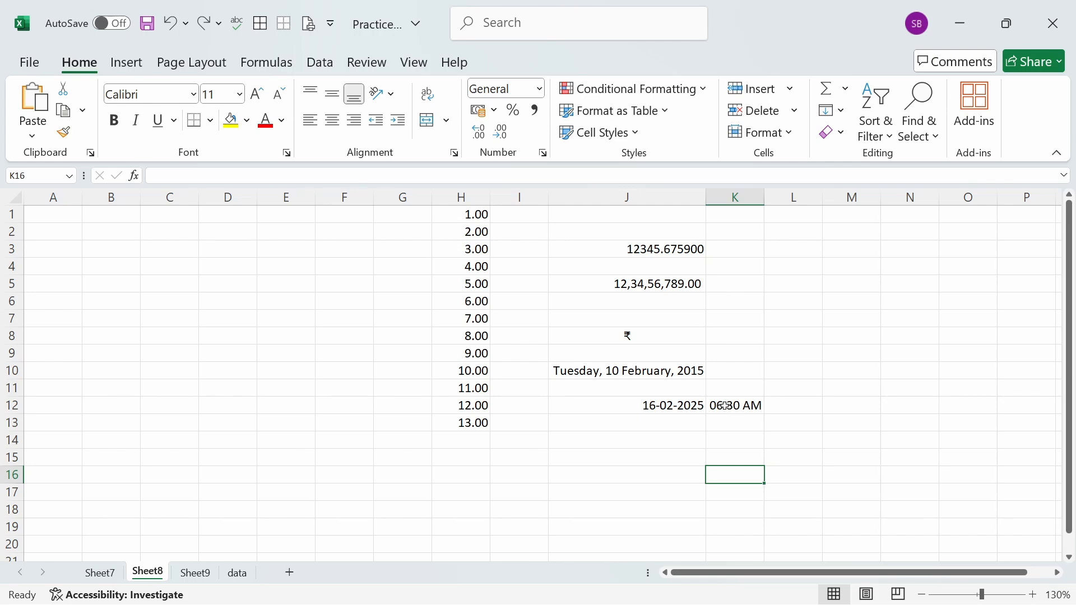
- Change the hour of the time in cell K12 to 18 so it falls in the evening
{"action": "double_click", "coordinate": [724, 406]}
{"action": "key", "text": "shift+Home"}
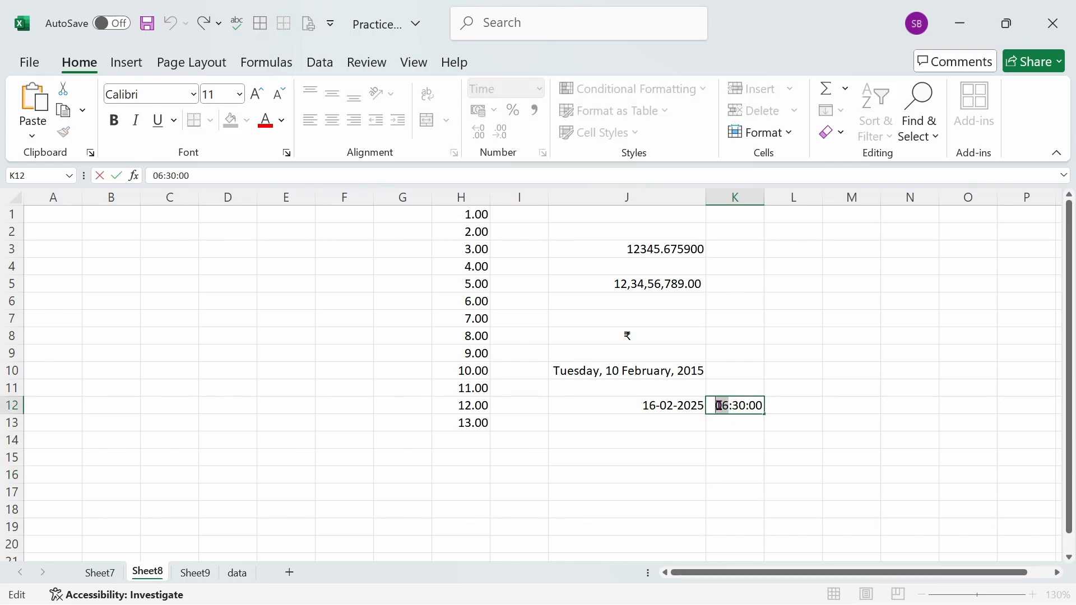
{"action": "type", "text": "18"}
{"action": "left_click", "coordinate": [749, 437]}
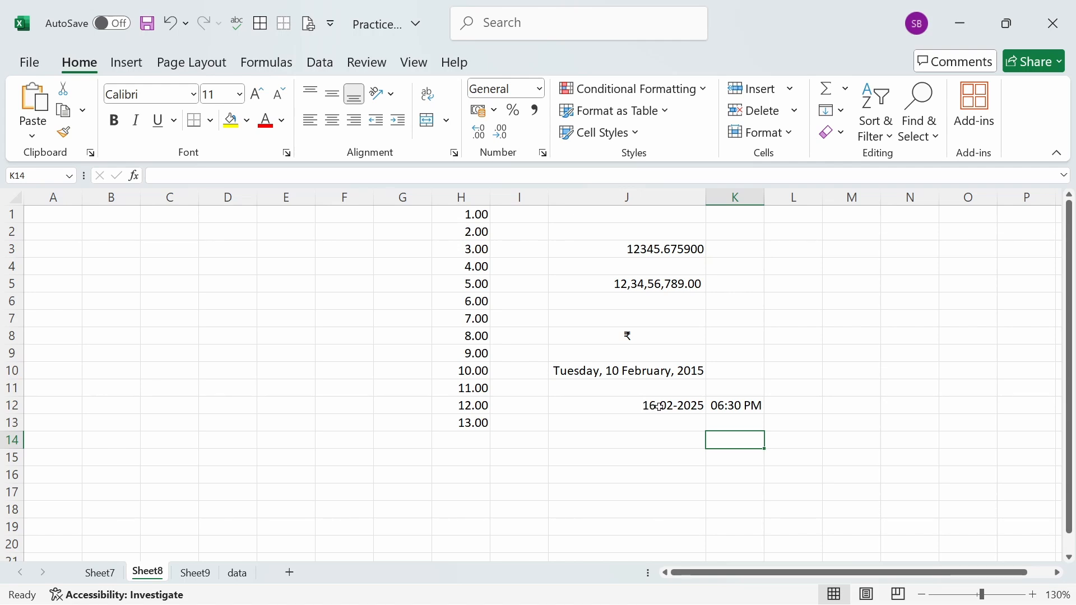
- Insert the current time, 16:00, in cell J13 below the date
{"action": "left_click", "coordinate": [687, 425]}
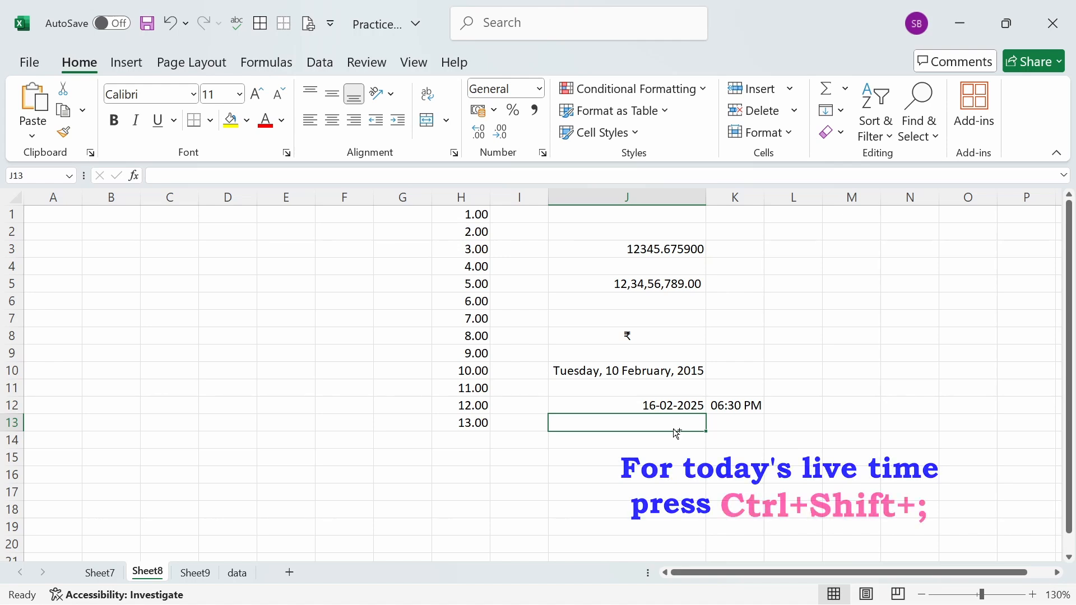
{"action": "key", "text": "ctrl+shift+semicolon"}
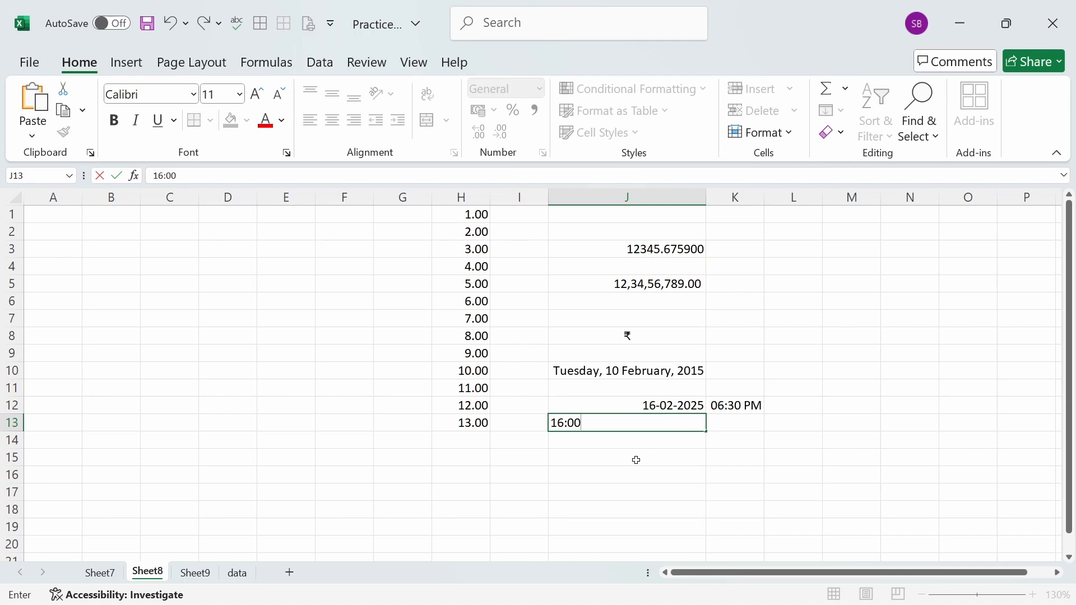
{"action": "left_click", "coordinate": [630, 441]}
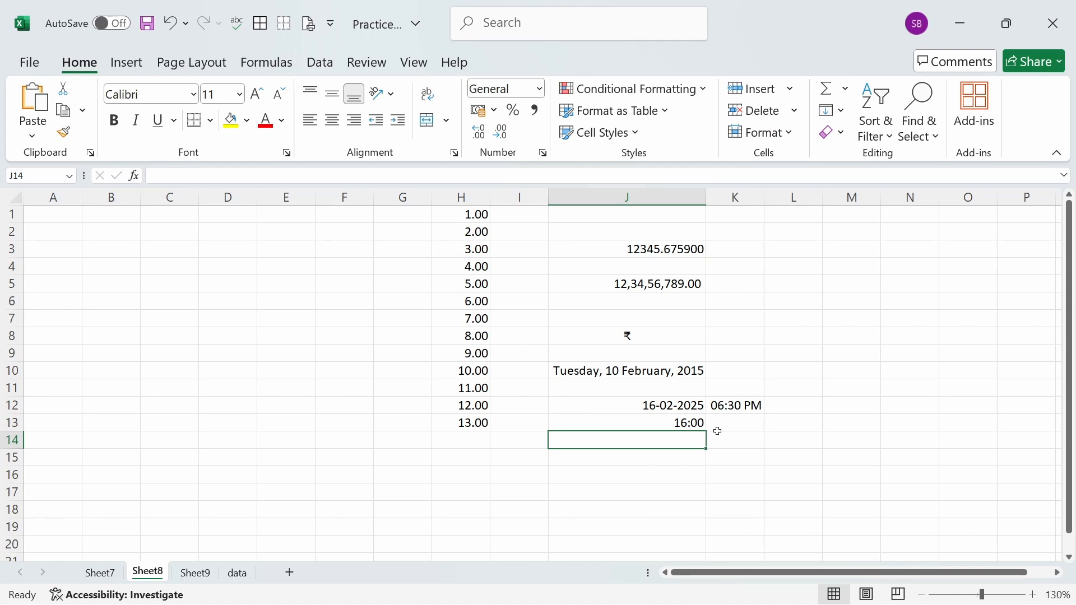
{"action": "left_click", "coordinate": [670, 421]}
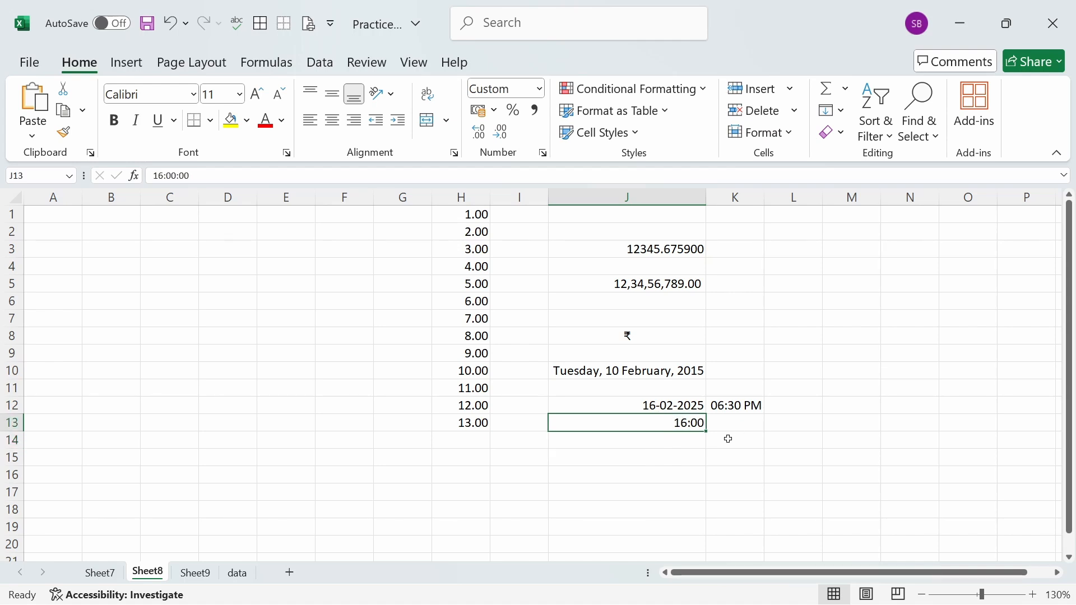
- Insert today's date, 16-02-2025, followed by a space and the current time together in cell J14
{"action": "left_click", "coordinate": [632, 442]}
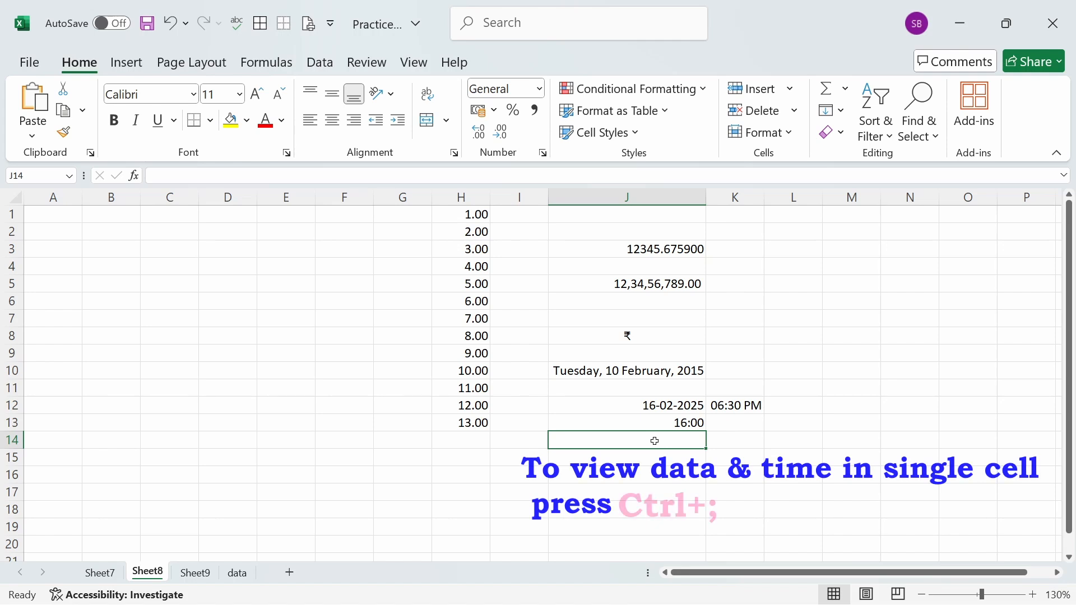
{"action": "key", "text": "ctrl+semicolon"}
{"action": "key", "text": "space"}
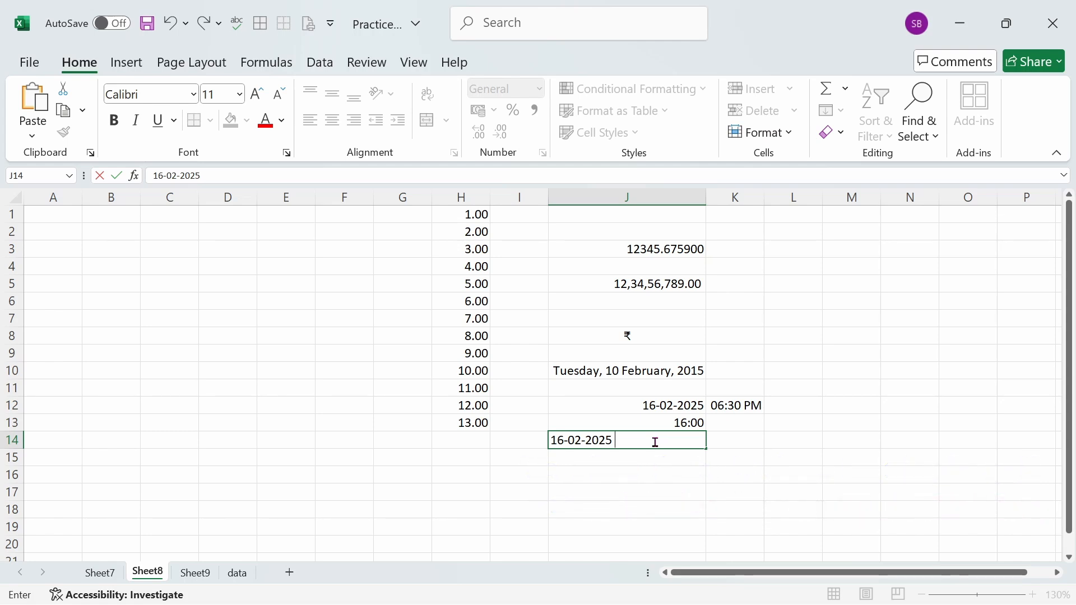
{"action": "key", "text": "ctrl+shift+semicolon"}
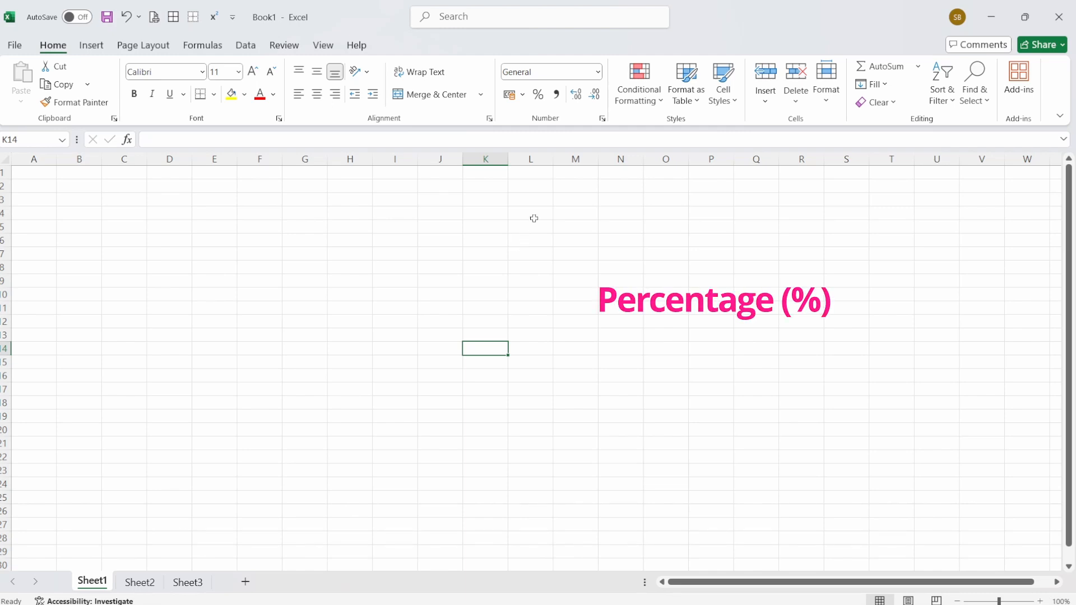
{"action": "left_click", "coordinate": [598, 73]}
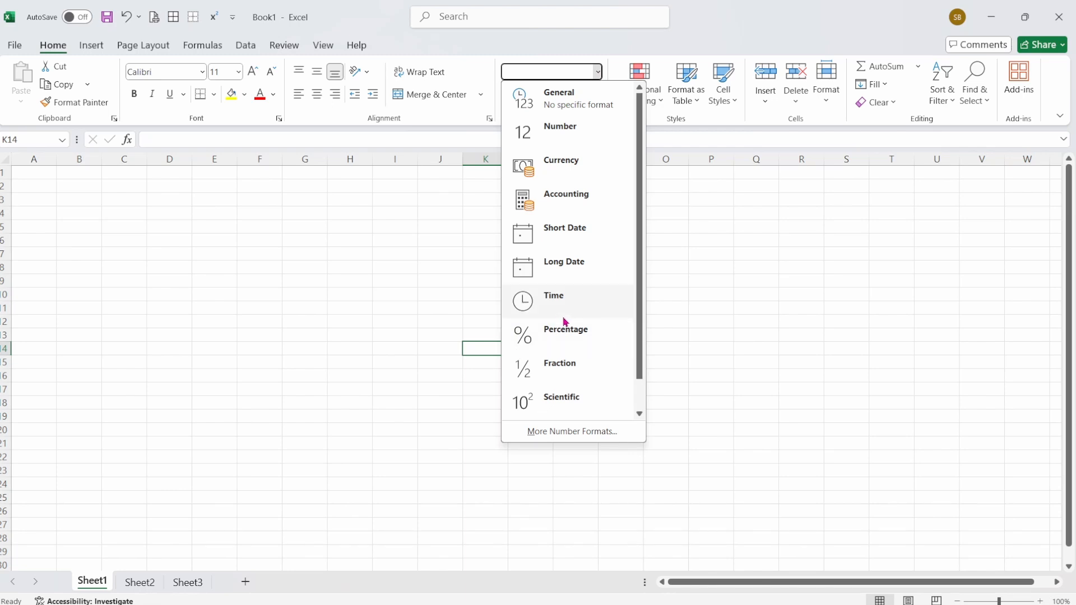
{"action": "left_click", "coordinate": [731, 308]}
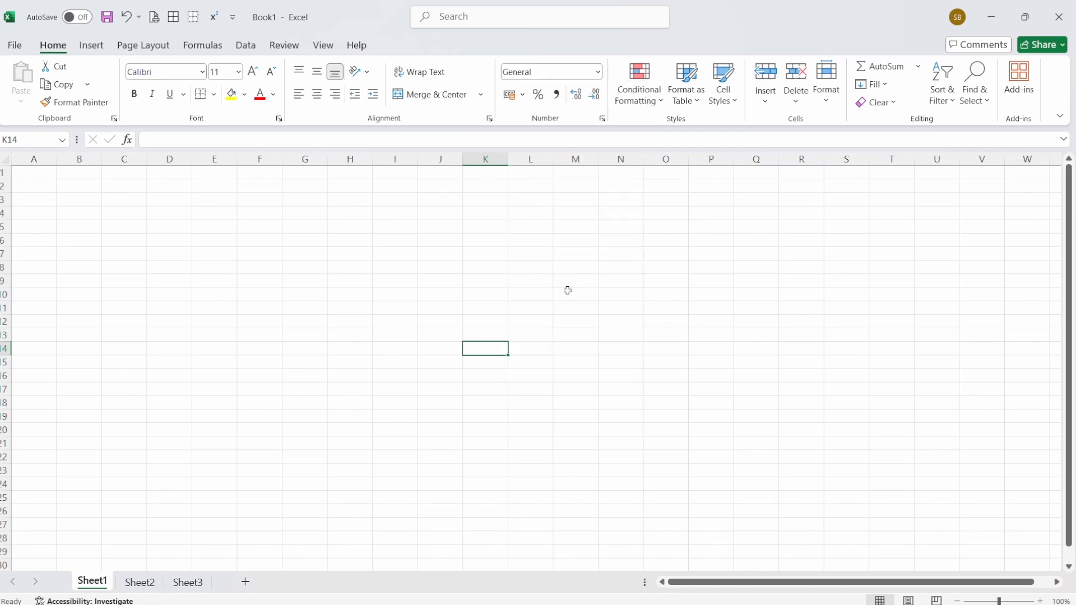
- Enter the plain number 5 in cell K14 of the blank Sheet1
{"action": "left_click", "coordinate": [494, 296]}
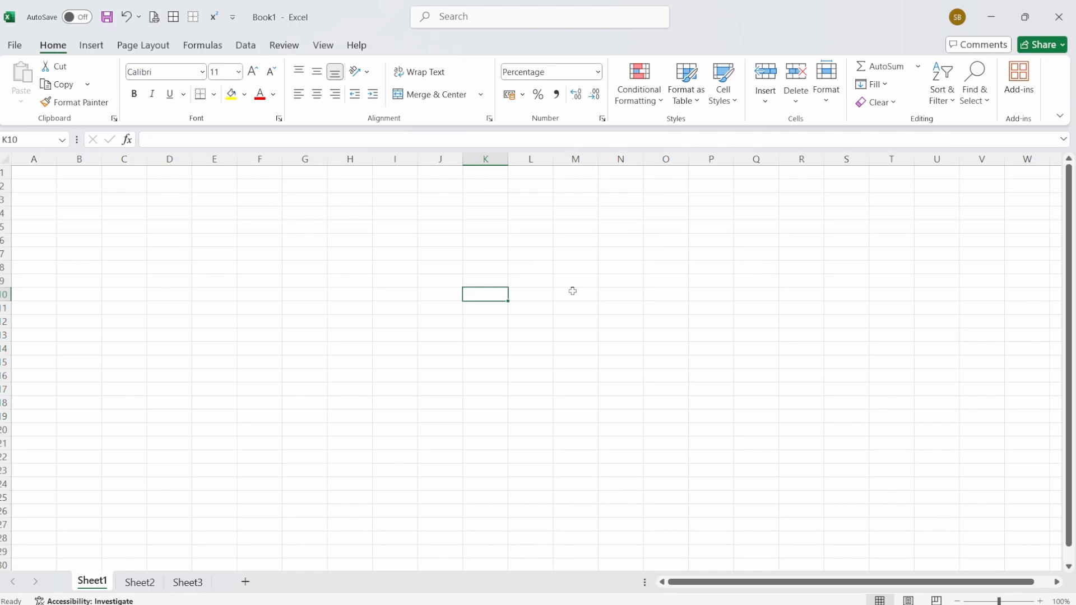
{"action": "key", "text": "Down"}
{"action": "key", "text": "Down"}
{"action": "key", "text": "Down"}
{"action": "key", "text": "Down"}
{"action": "type", "text": "5"}
{"action": "left_click", "coordinate": [606, 309]}
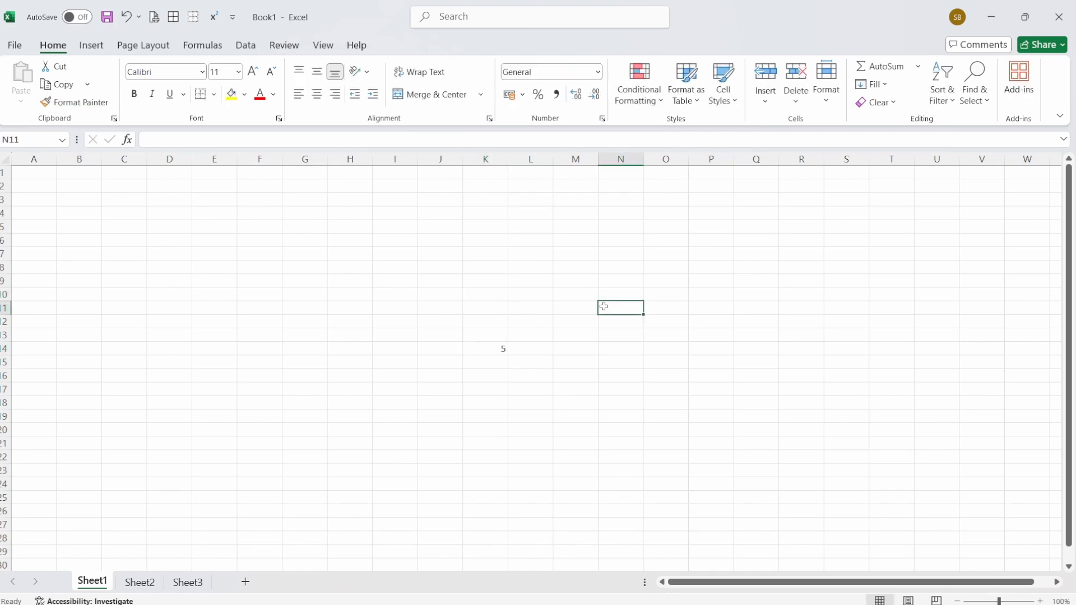
- Apply the percentage format to cell K14 and set its value to .05
{"action": "left_click", "coordinate": [490, 349]}
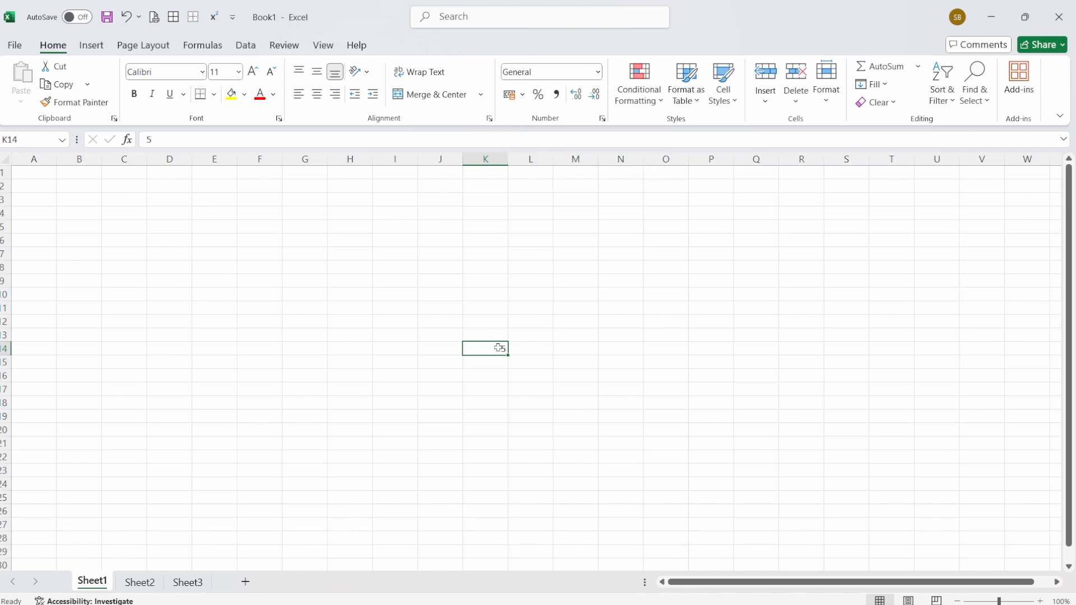
{"action": "left_click", "coordinate": [538, 96]}
{"action": "type", "text": ".0"}
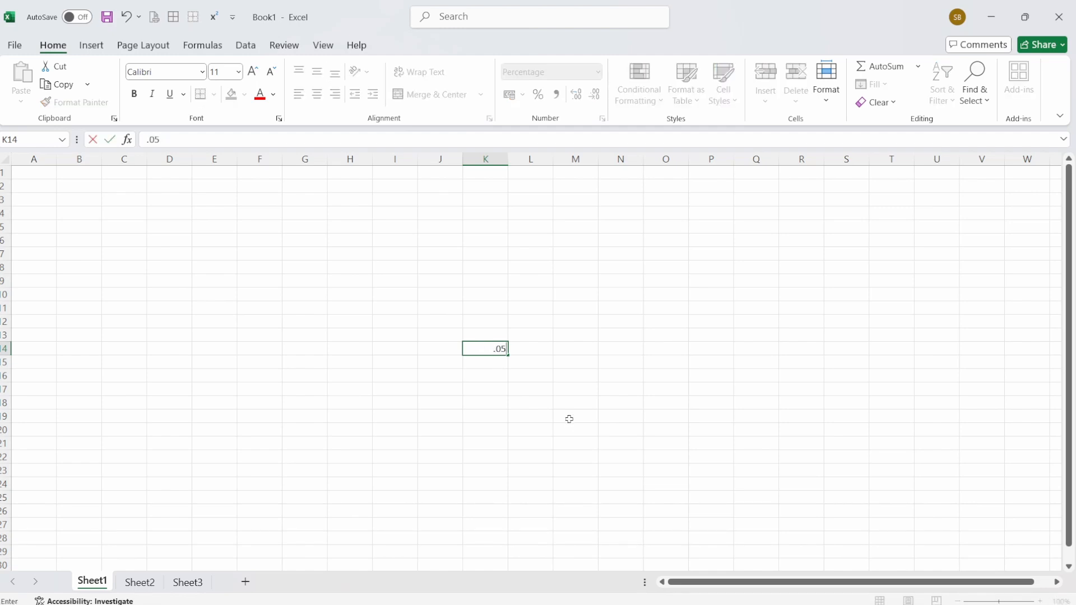
{"action": "type", "text": "5"}
{"action": "left_click", "coordinate": [569, 419]}
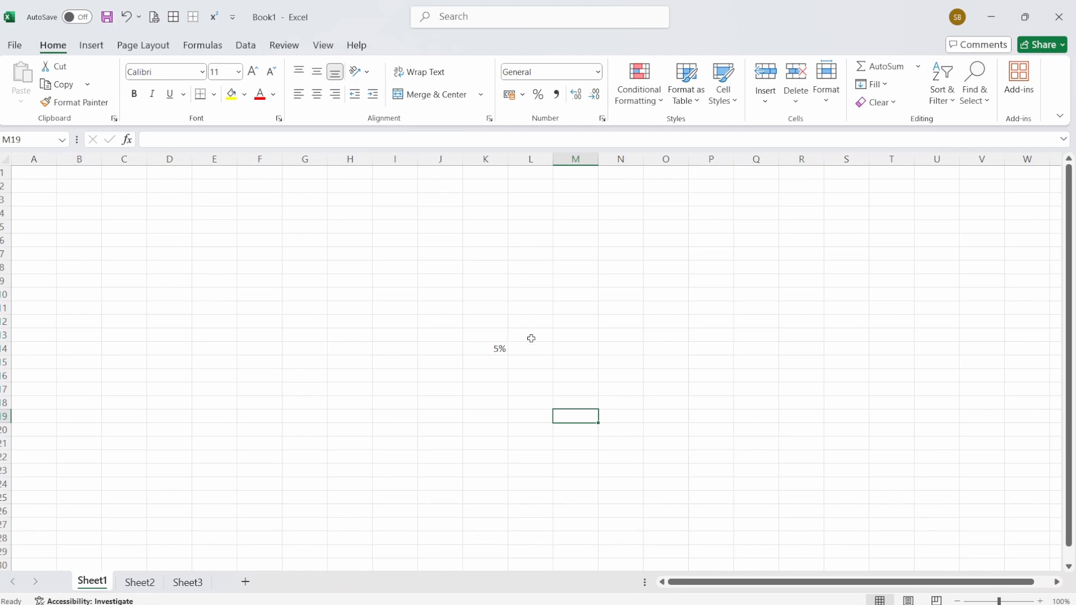
- Enter .03 in cell L14 and apply the percentage format to it
{"action": "left_click", "coordinate": [532, 362]}
{"action": "left_click", "coordinate": [535, 348]}
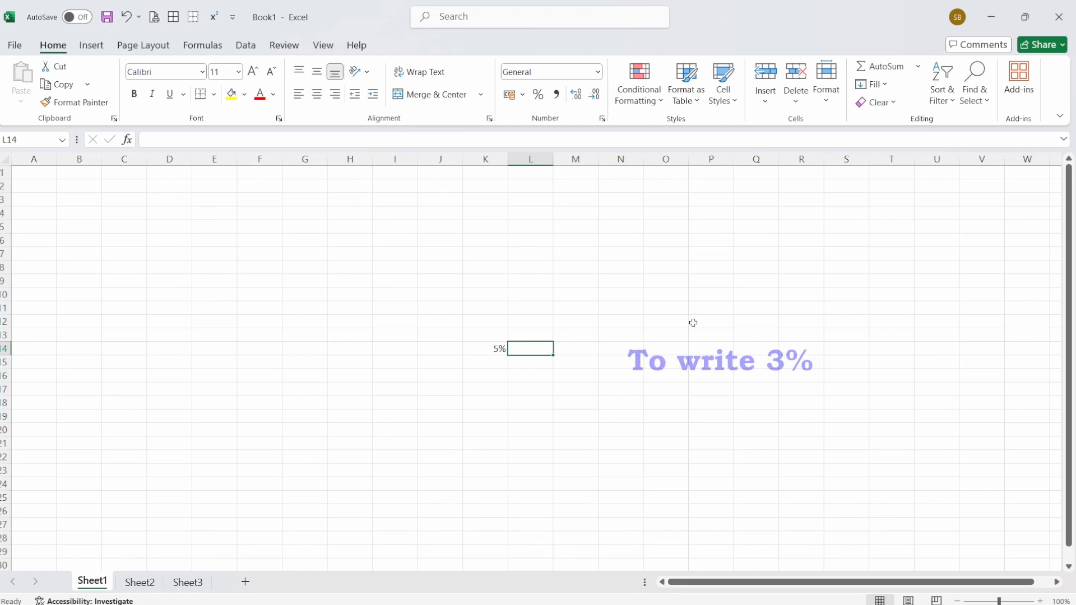
{"action": "type", "text": ".03"}
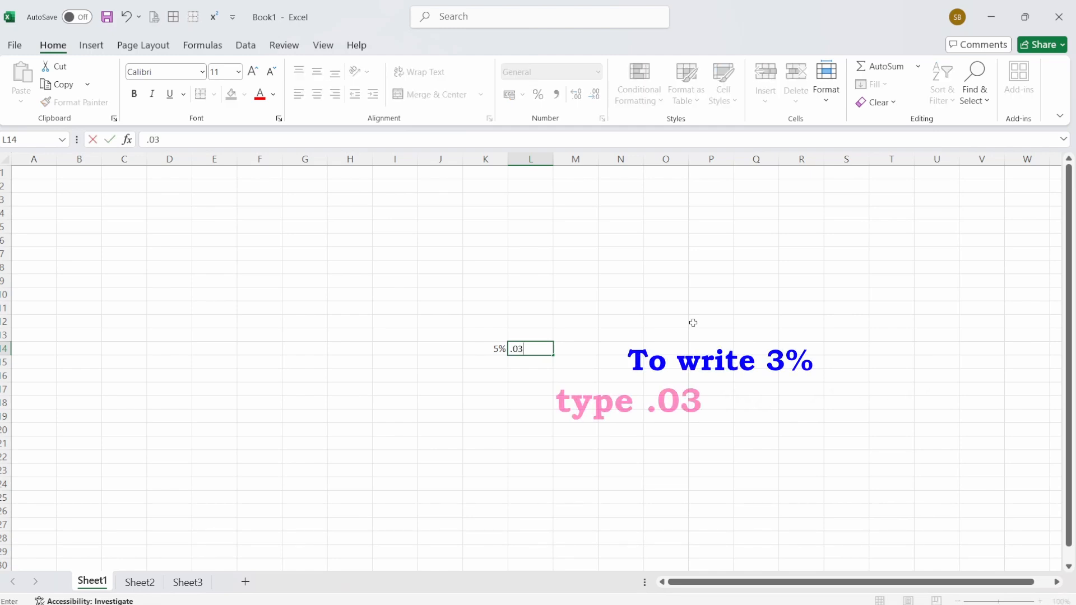
{"action": "left_click", "coordinate": [668, 342]}
{"action": "left_click", "coordinate": [540, 346]}
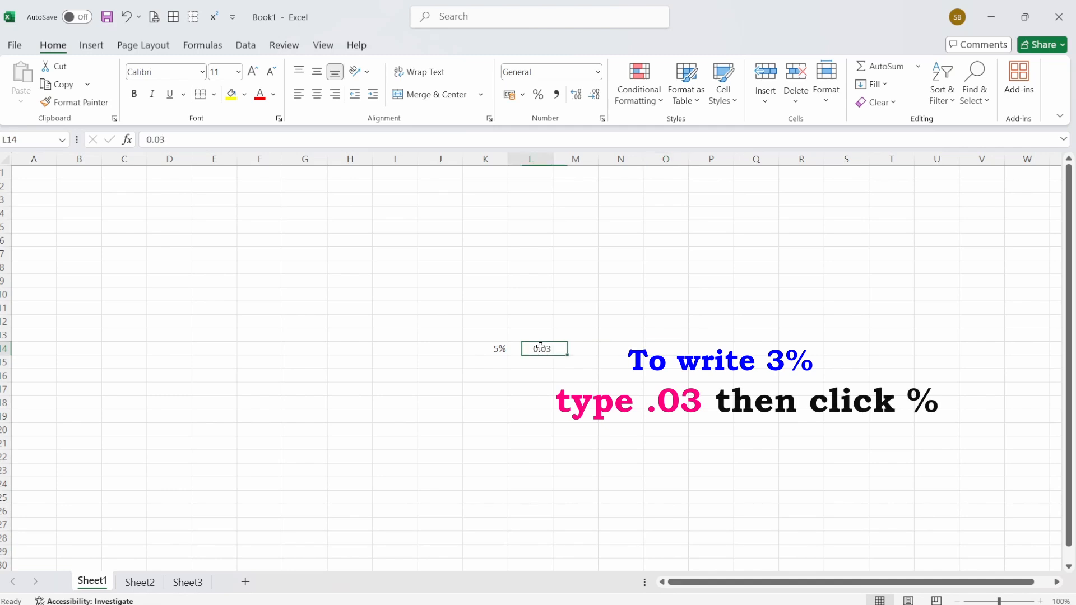
{"action": "left_click", "coordinate": [539, 99]}
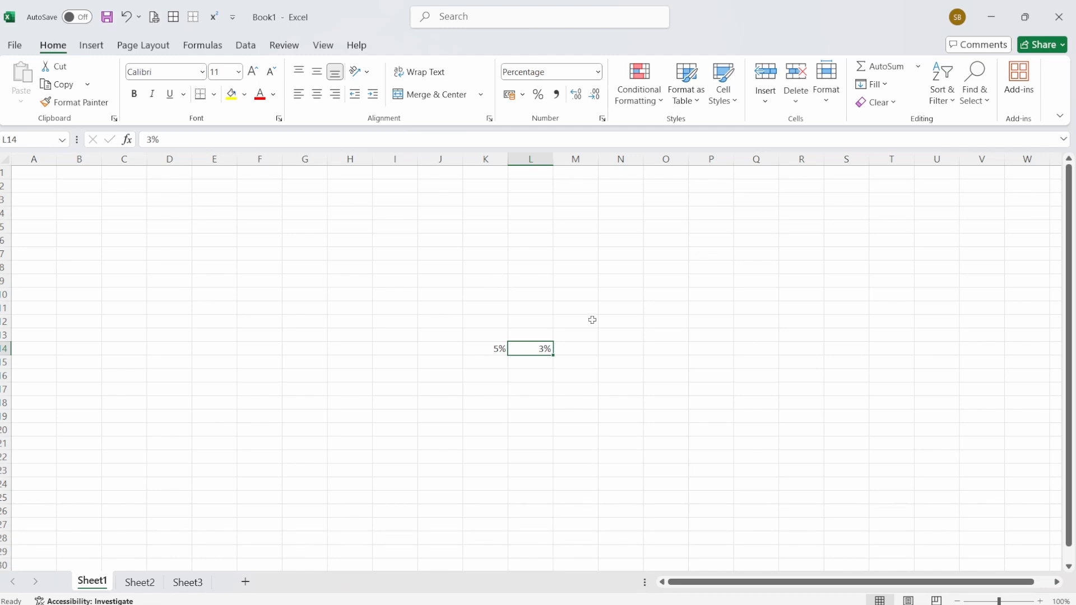
- Enter 25 in cell N13 and 40 in cell P13 as the old and new values
{"action": "left_click", "coordinate": [613, 337]}
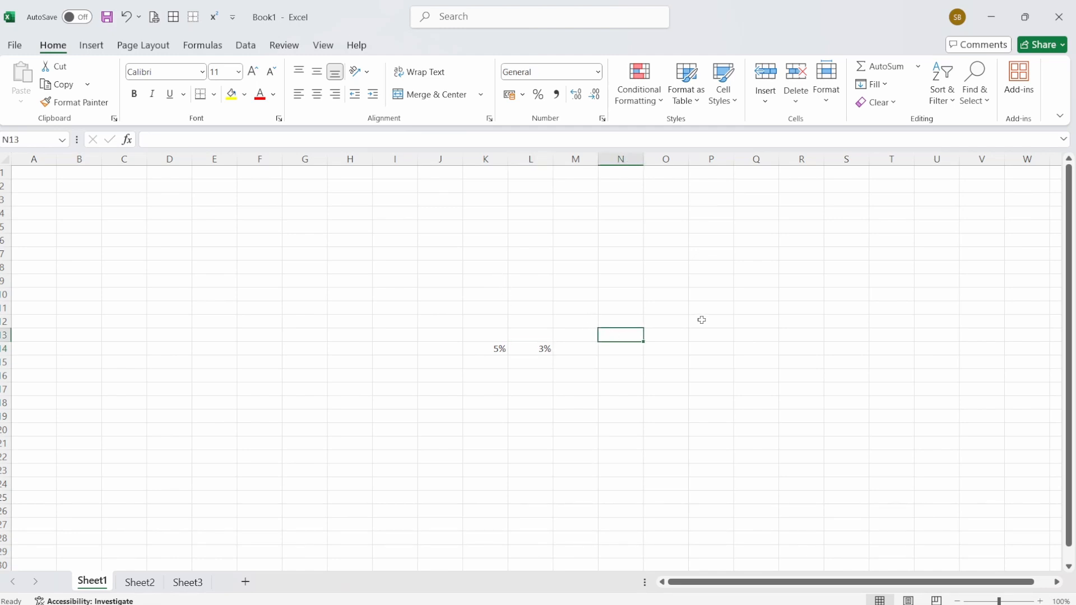
{"action": "type", "text": "25"}
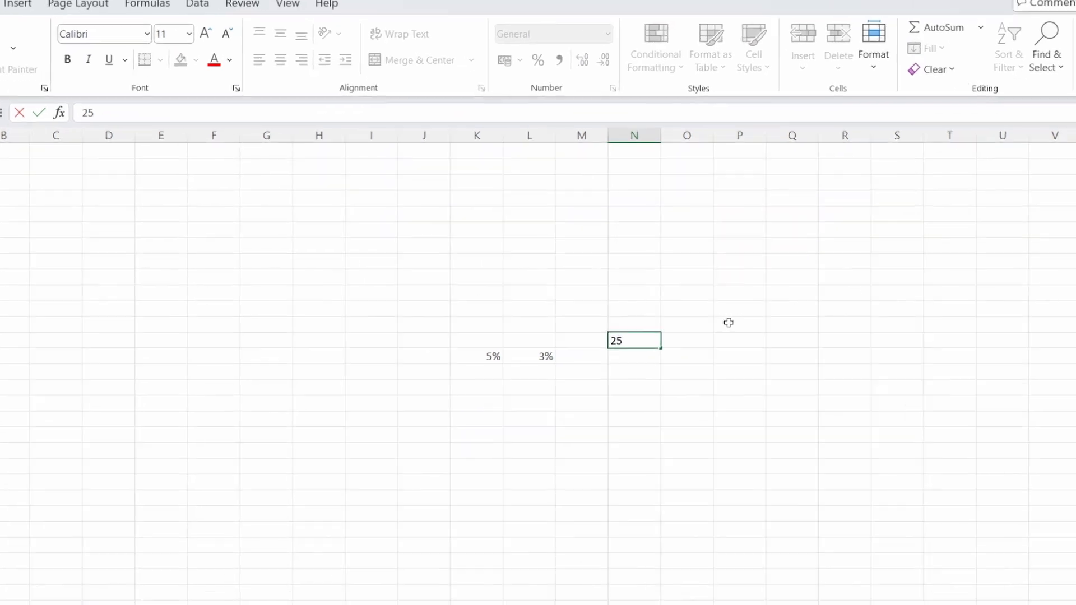
{"action": "left_click", "coordinate": [766, 414]}
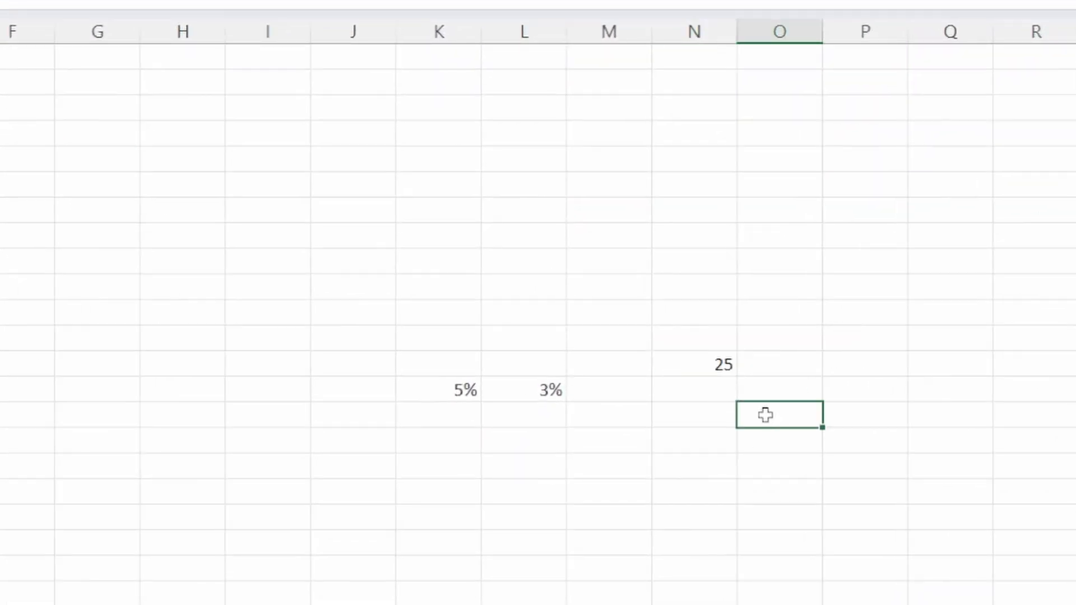
{"action": "left_click", "coordinate": [845, 362]}
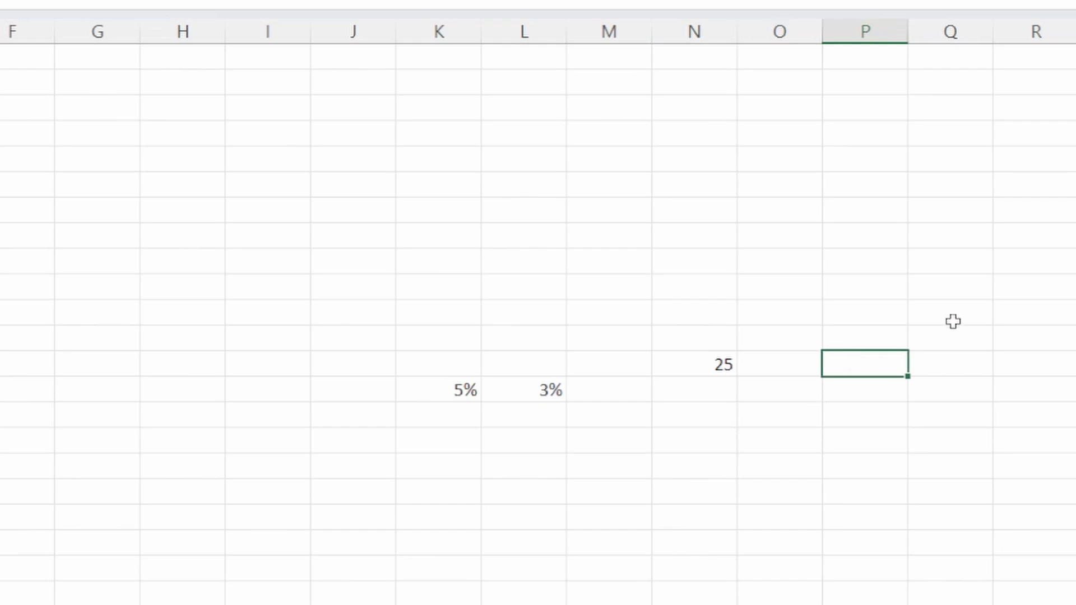
{"action": "type", "text": "40"}
{"action": "left_click", "coordinate": [866, 460]}
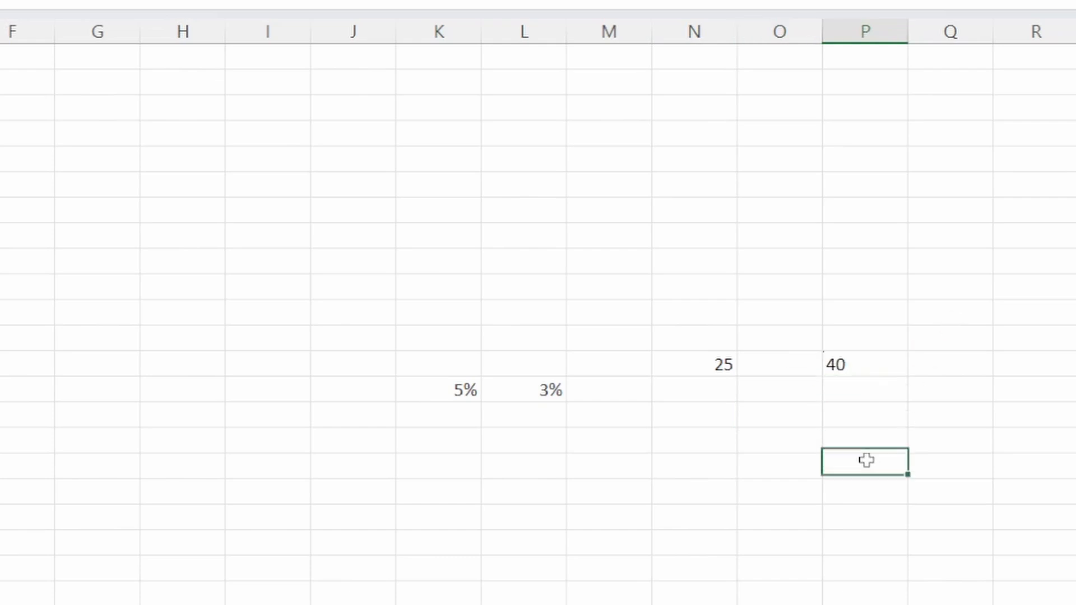
{"action": "left_click", "coordinate": [710, 358]}
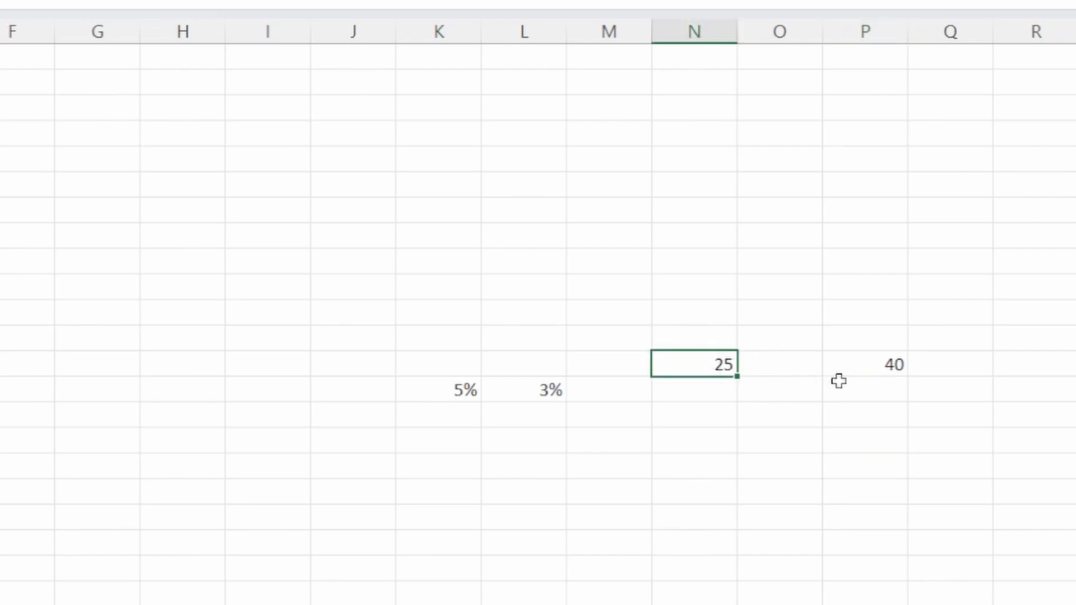
{"action": "left_click", "coordinate": [887, 364]}
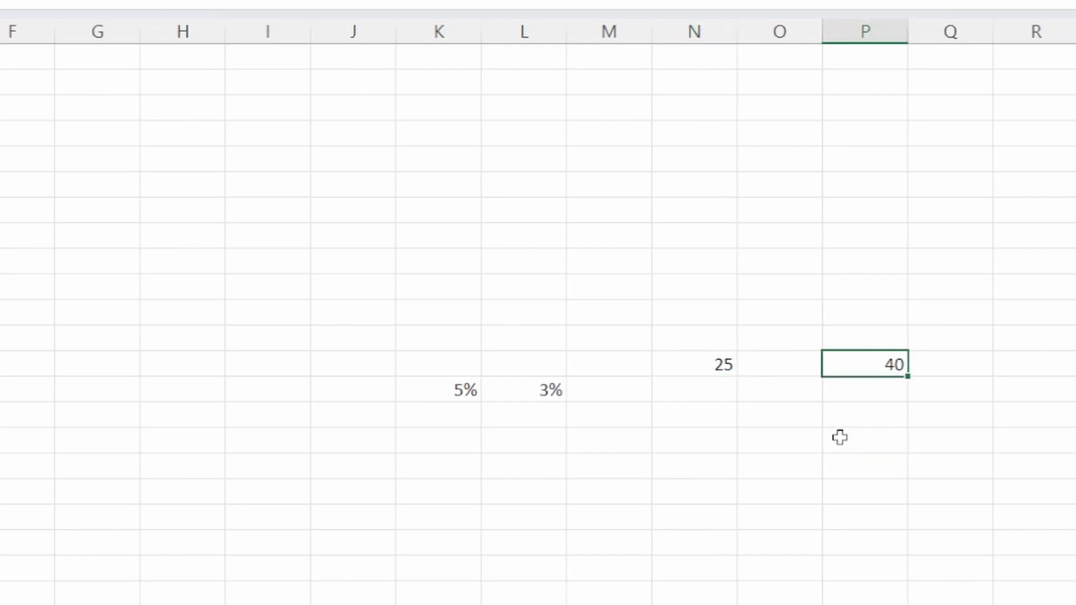
- Calculate the percentage increase from N13 to P13 in cell O15 with the formula =(P13-N13)/N13*100
{"action": "left_click", "coordinate": [801, 413]}
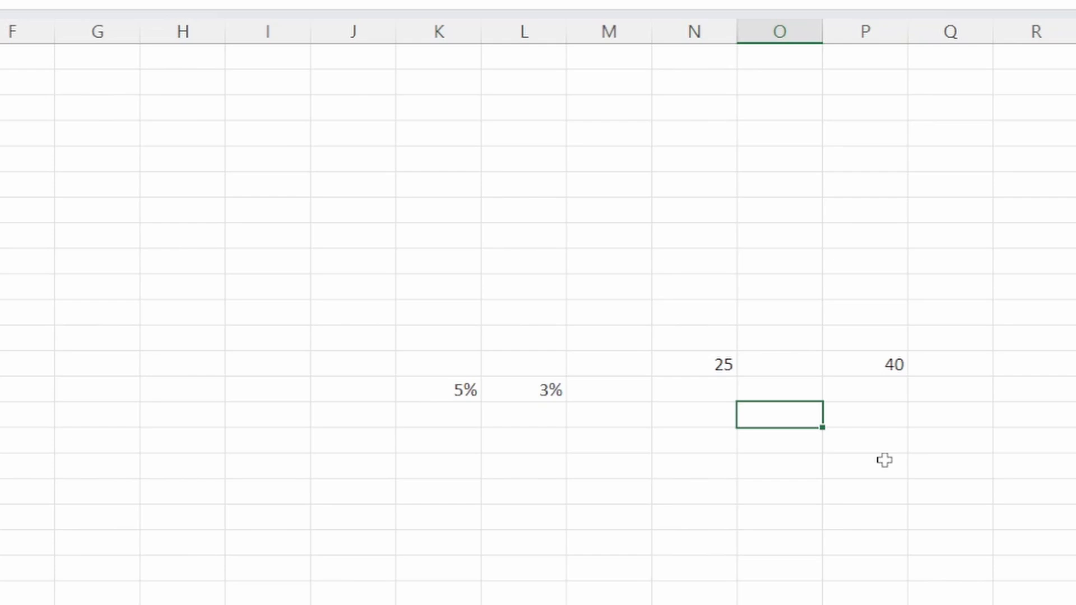
{"action": "type", "text": "=("}
{"action": "left_click", "coordinate": [890, 365]}
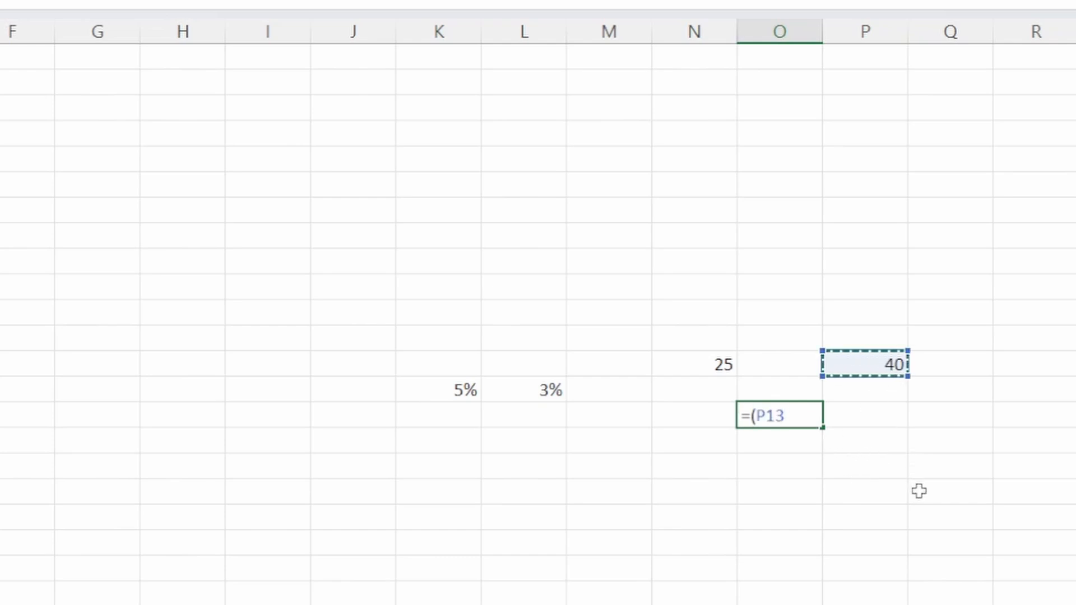
{"action": "type", "text": "-"}
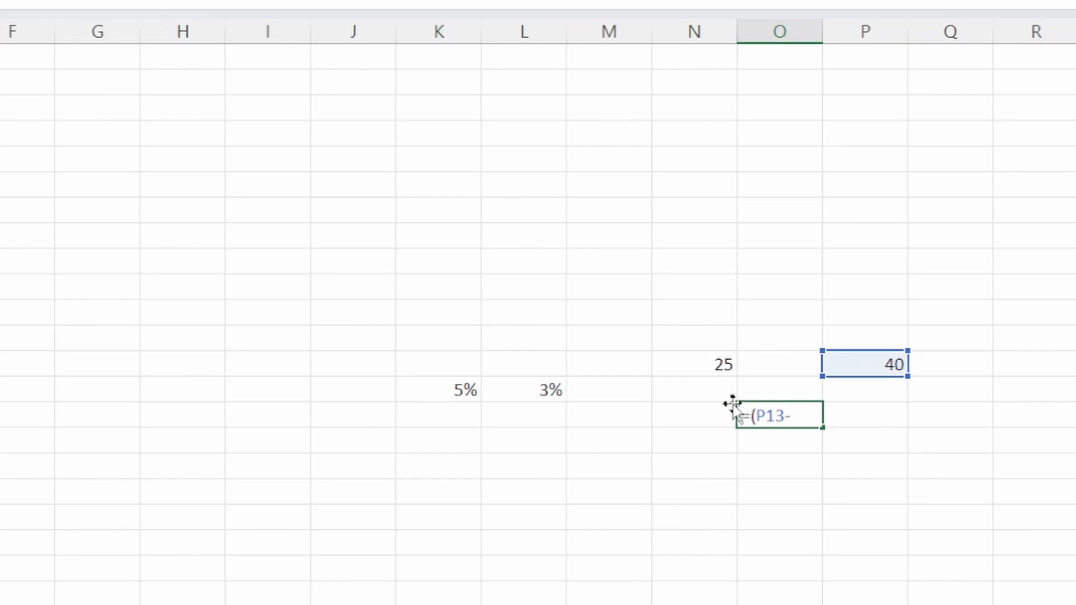
{"action": "left_click", "coordinate": [710, 363]}
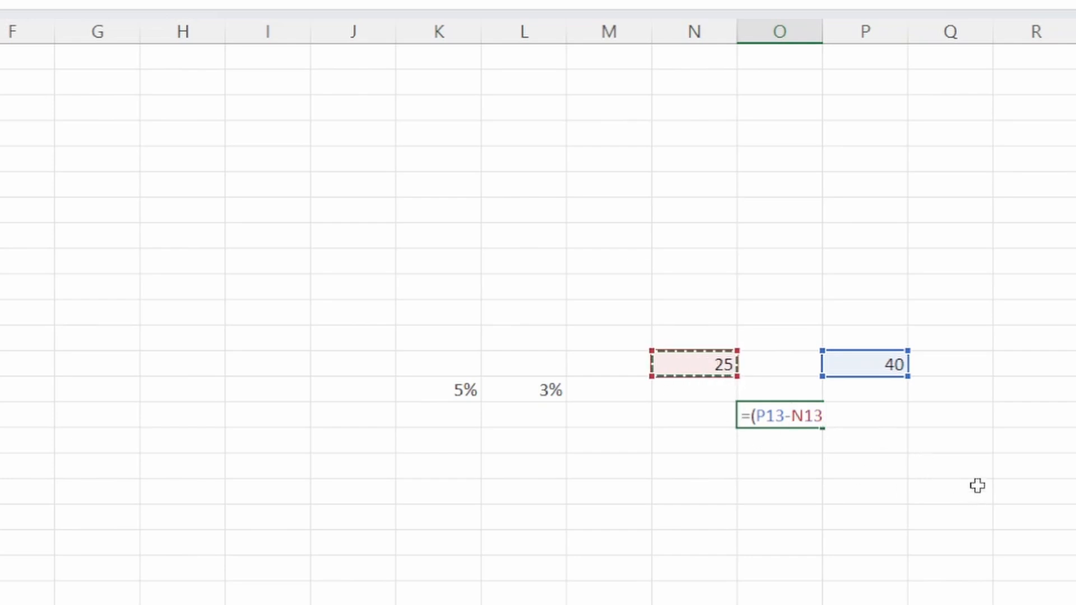
{"action": "type", "text": ")/"}
{"action": "left_click", "coordinate": [704, 363]}
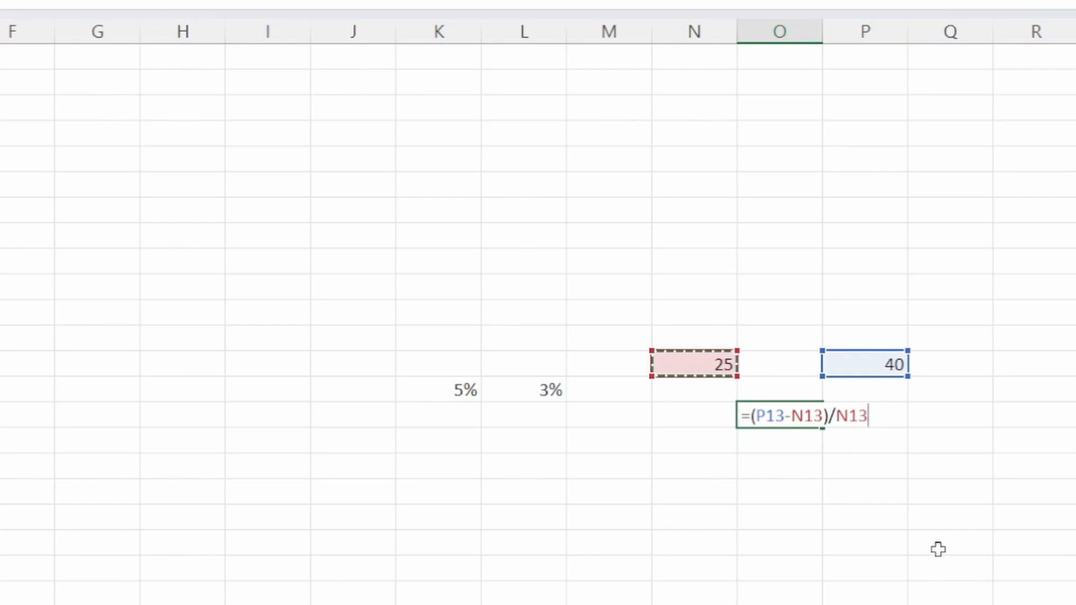
{"action": "type", "text": "*"}
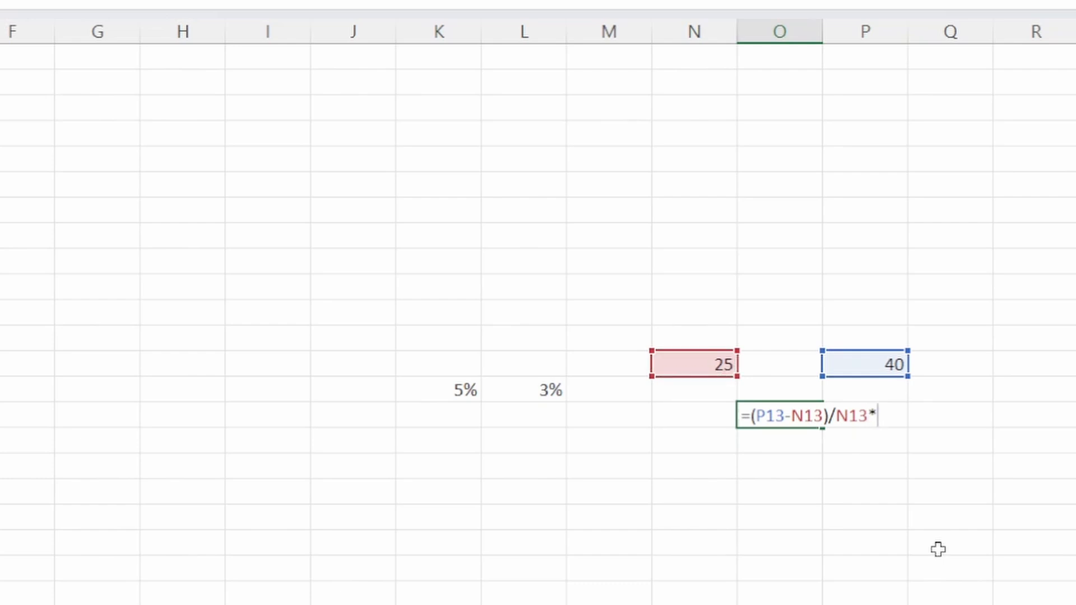
{"action": "type", "text": "100"}
{"action": "key", "text": "Return"}
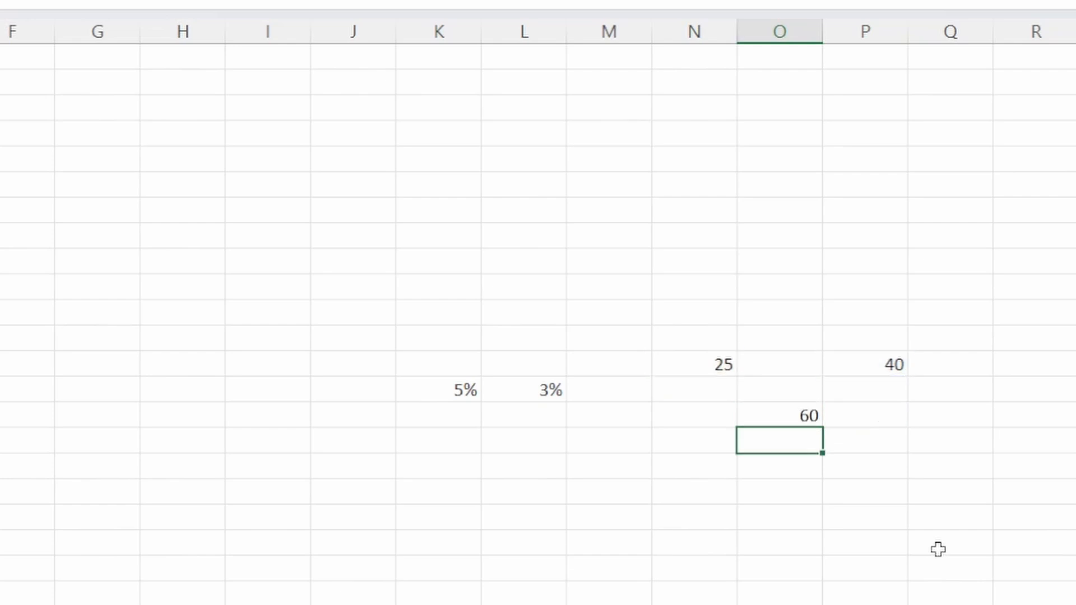
{"action": "left_click", "coordinate": [802, 414]}
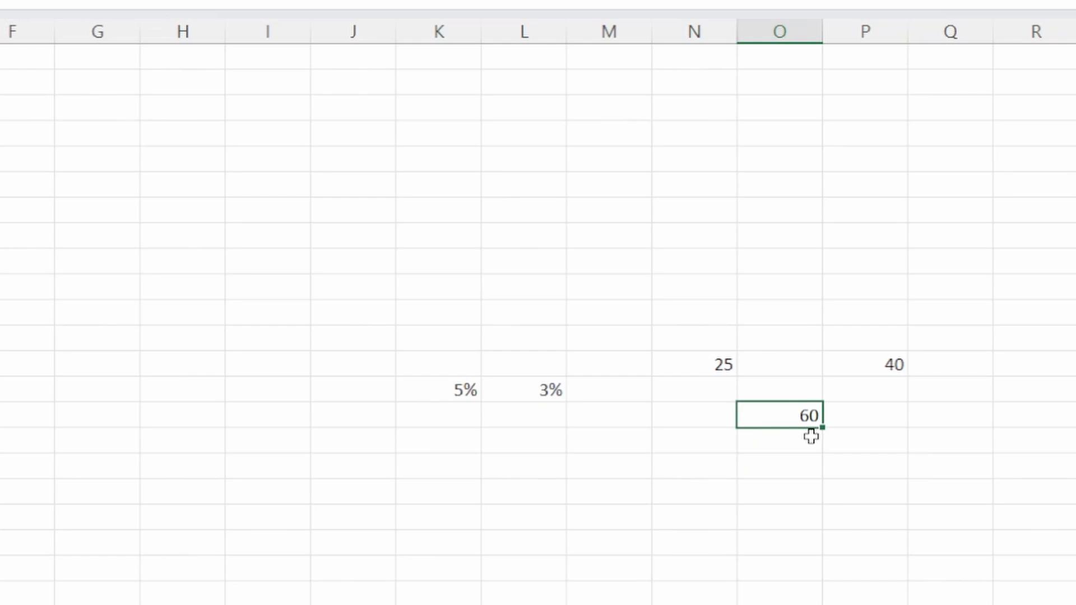
- Remove *100 from the percentage increase formula in cell O15 and apply the percentage format to the cell
{"action": "double_click", "coordinate": [796, 416]}
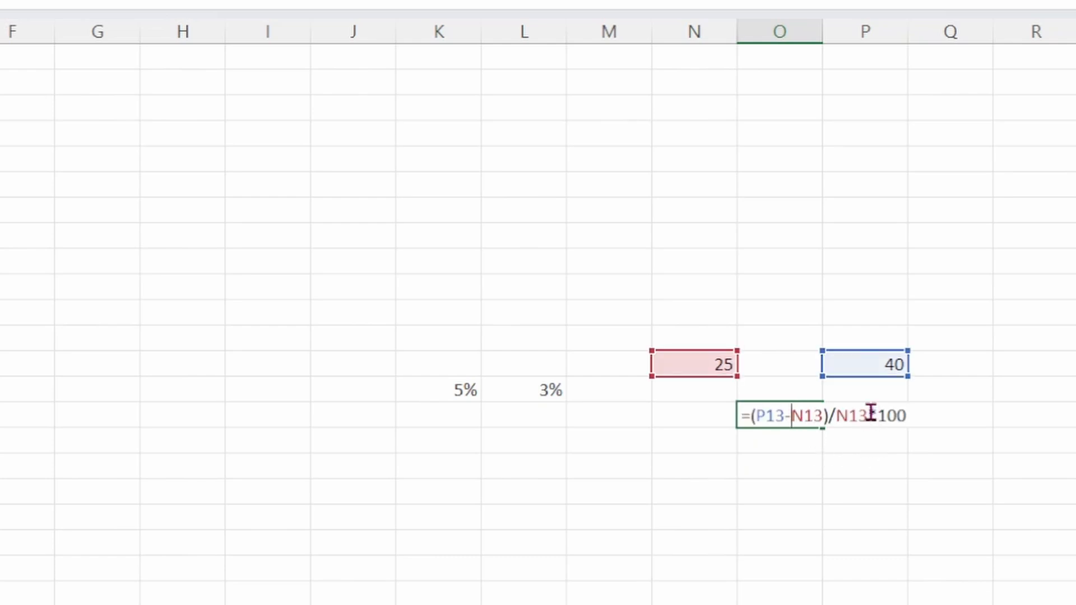
{"action": "left_click_drag", "start_coordinate": [871, 416], "coordinate": [1021, 411]}
{"action": "key", "text": "BackSpace"}
{"action": "key", "text": "Return"}
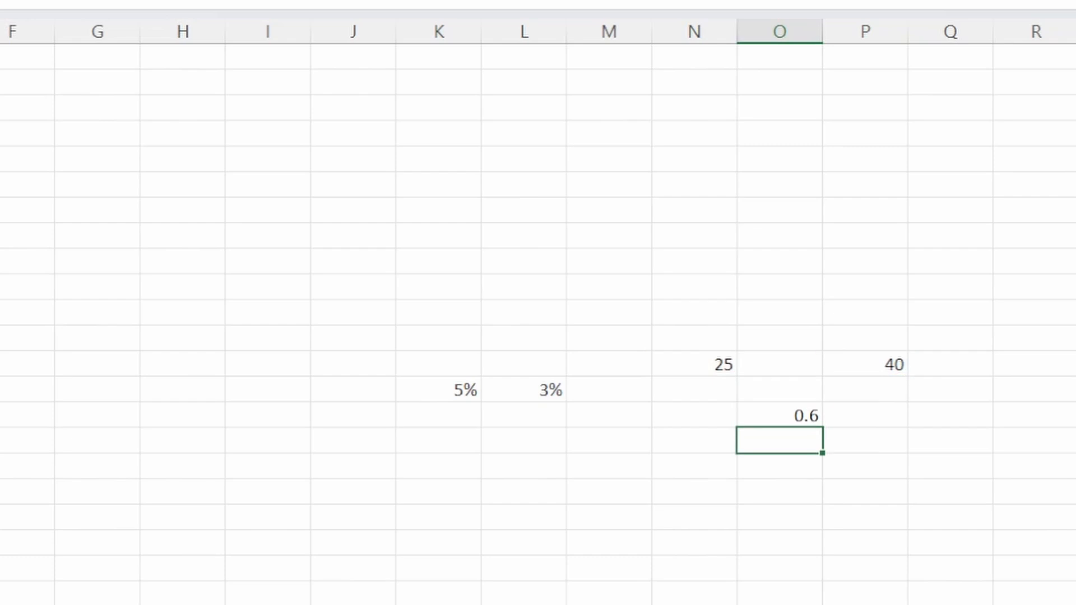
{"action": "left_click", "coordinate": [778, 413]}
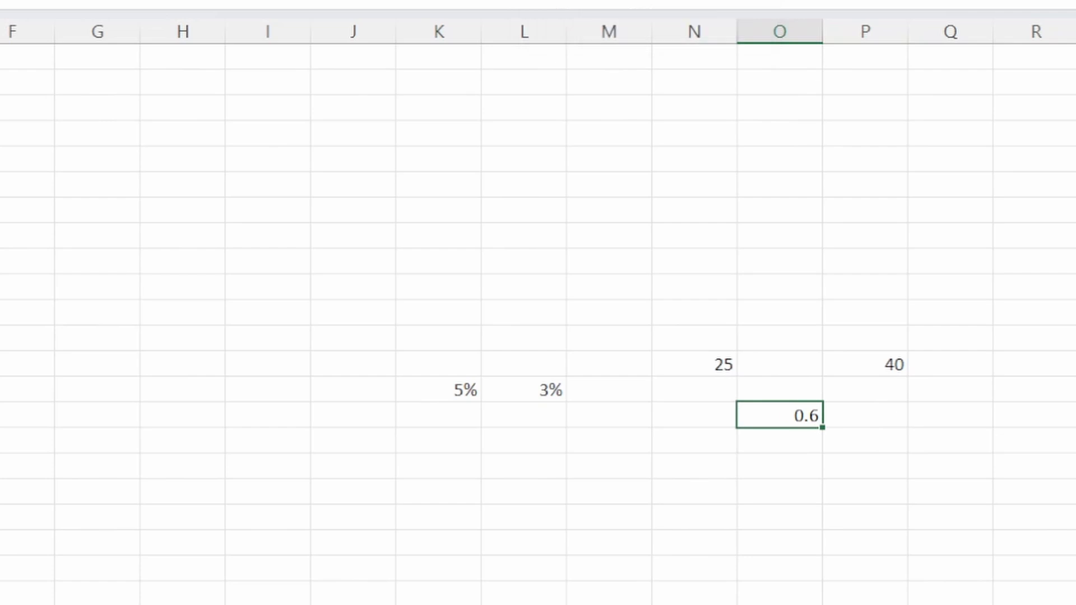
{"action": "key", "text": "ctrl+shift+5"}
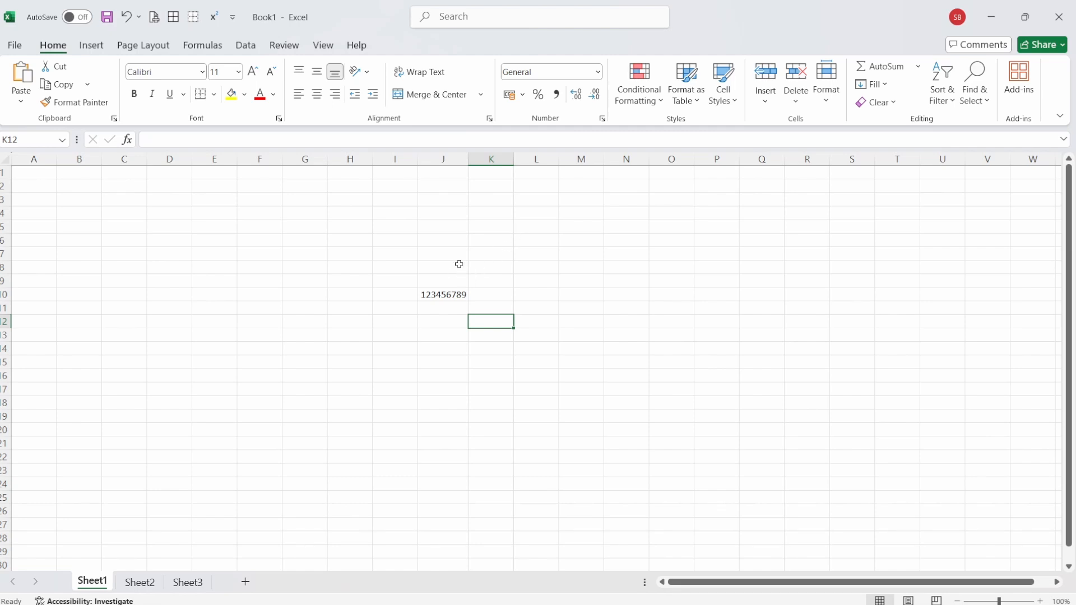
- Open the number format settings for cell J10 and choose the Custom category
{"action": "left_click", "coordinate": [441, 293]}
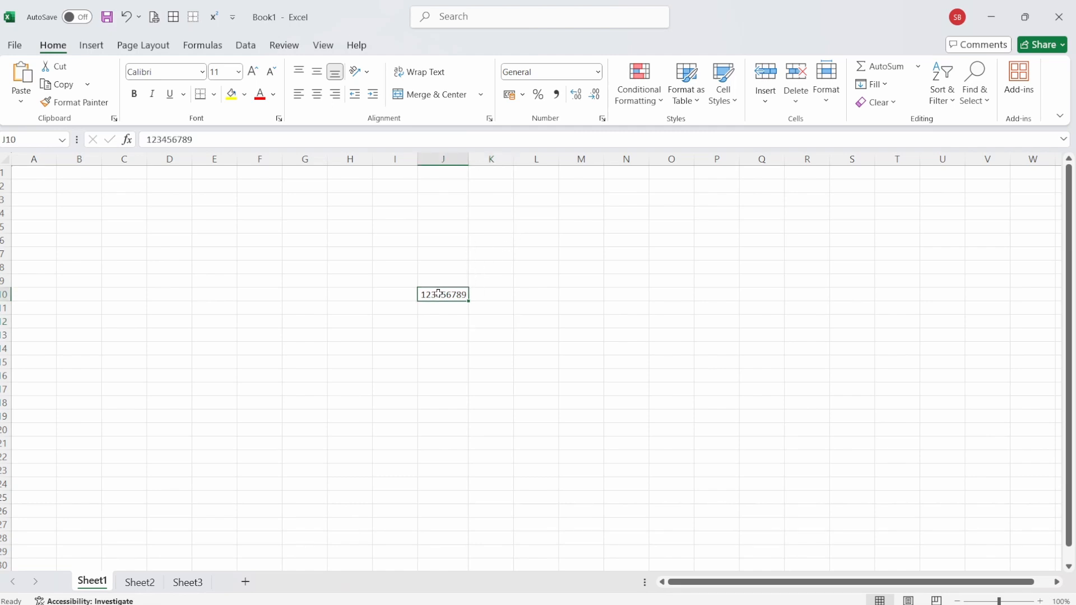
{"action": "left_click", "coordinate": [602, 119]}
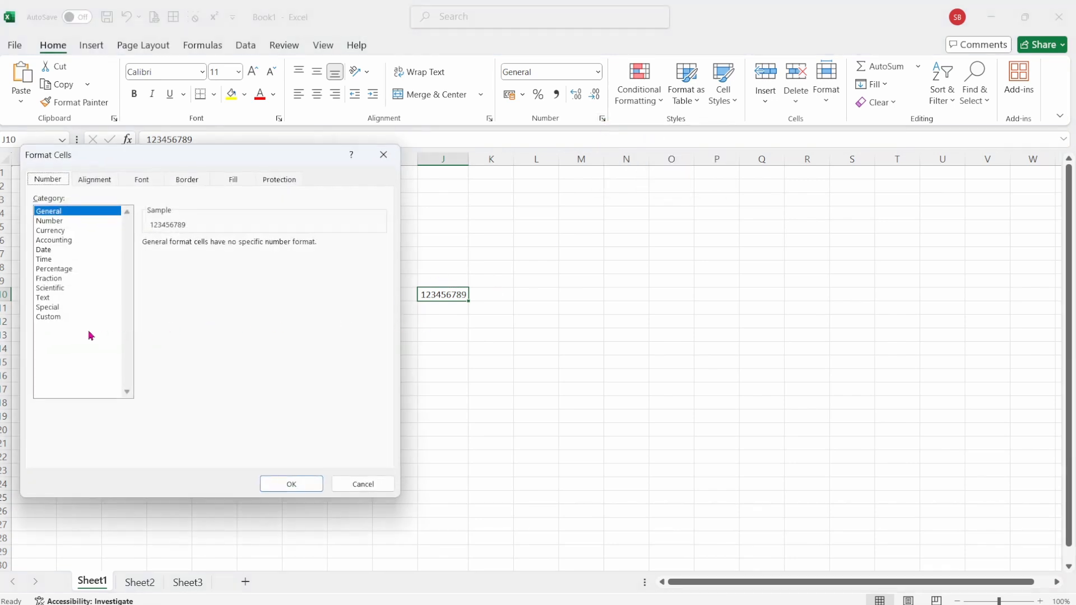
{"action": "mouse_move", "coordinate": [136, 163]}
{"action": "left_mouse_down"}
{"action": "mouse_move", "coordinate": [586, 195]}
{"action": "mouse_move", "coordinate": [141, 177]}
{"action": "left_mouse_up"}
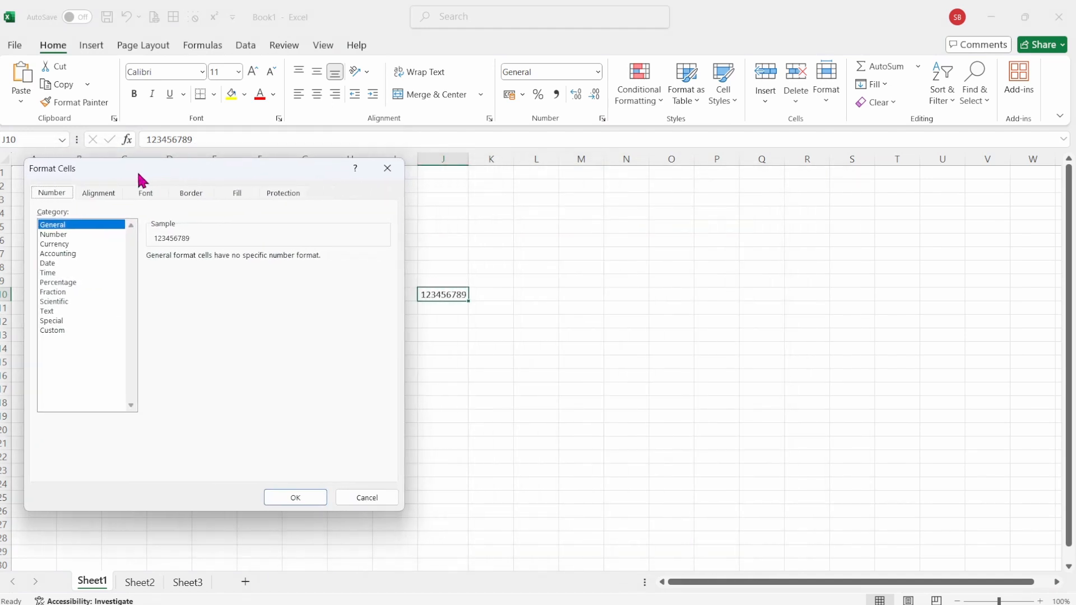
{"action": "left_click", "coordinate": [64, 332]}
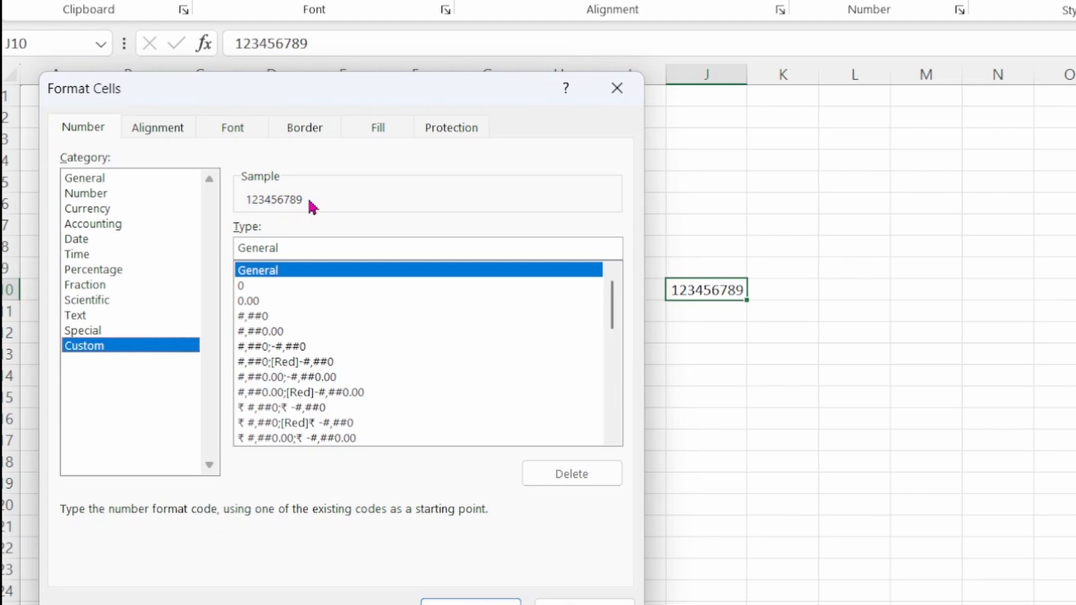
- Preview the custom codes #,##0;[Red]-#,##0 and #,##0.00;[Red]-#,##0.00 on J10's value and look through the existing codes
{"action": "left_click", "coordinate": [285, 364]}
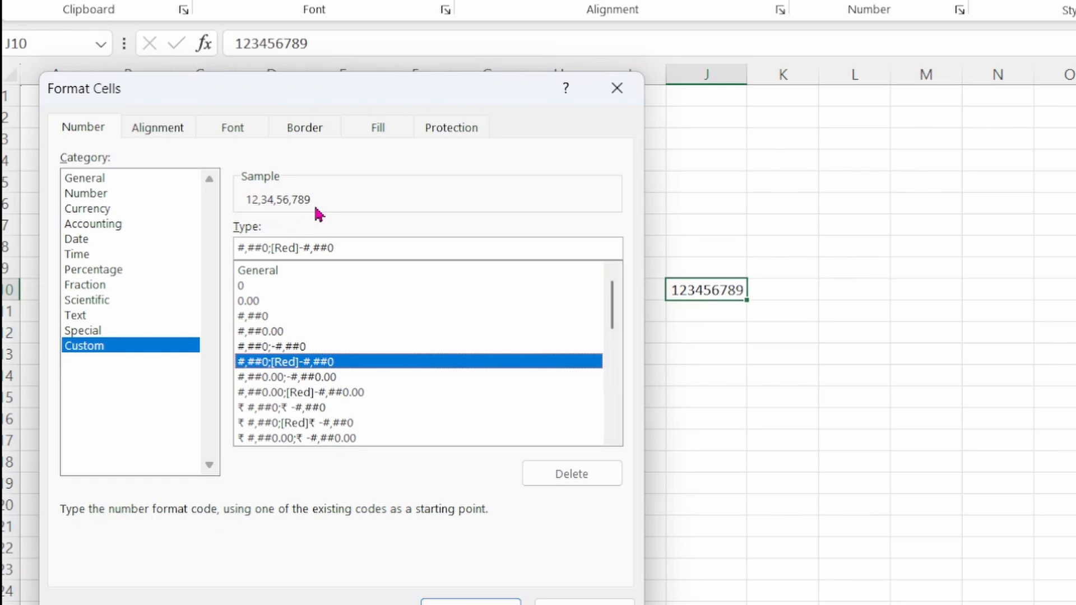
{"action": "left_click", "coordinate": [334, 393]}
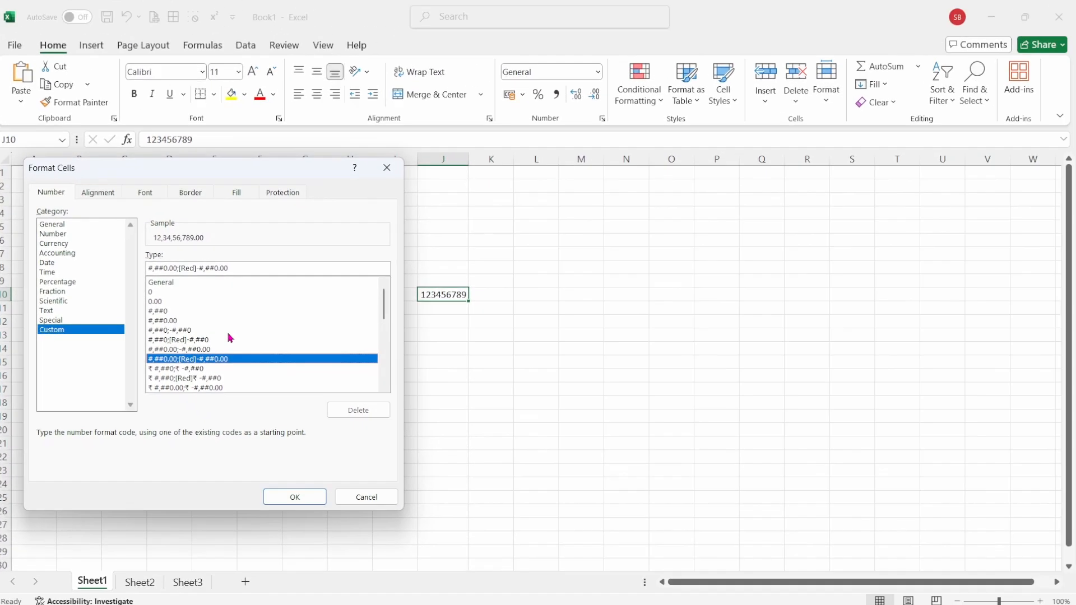
{"action": "scroll", "coordinate": [230, 339], "scroll_direction": "down", "scroll_amount": 8}
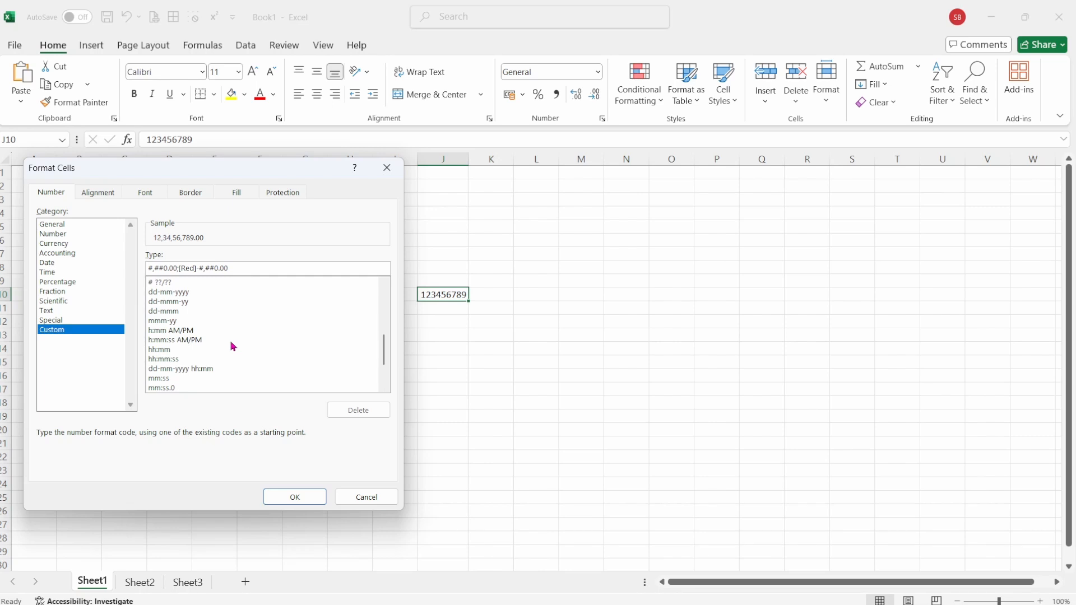
{"action": "scroll", "coordinate": [234, 347], "scroll_direction": "down", "scroll_amount": 2}
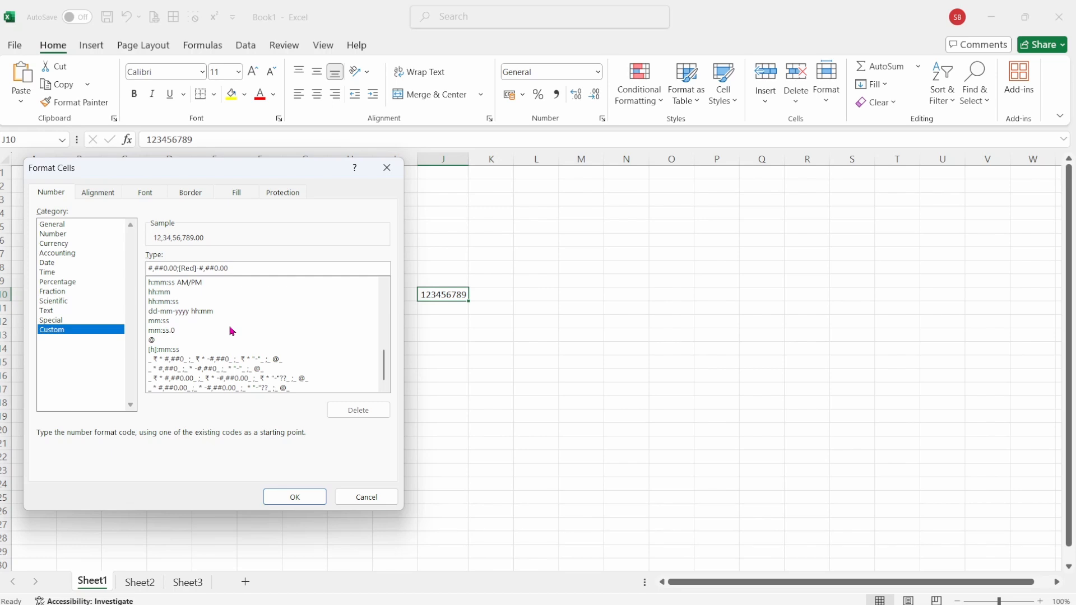
{"action": "scroll", "coordinate": [232, 331], "scroll_direction": "up", "scroll_amount": 8}
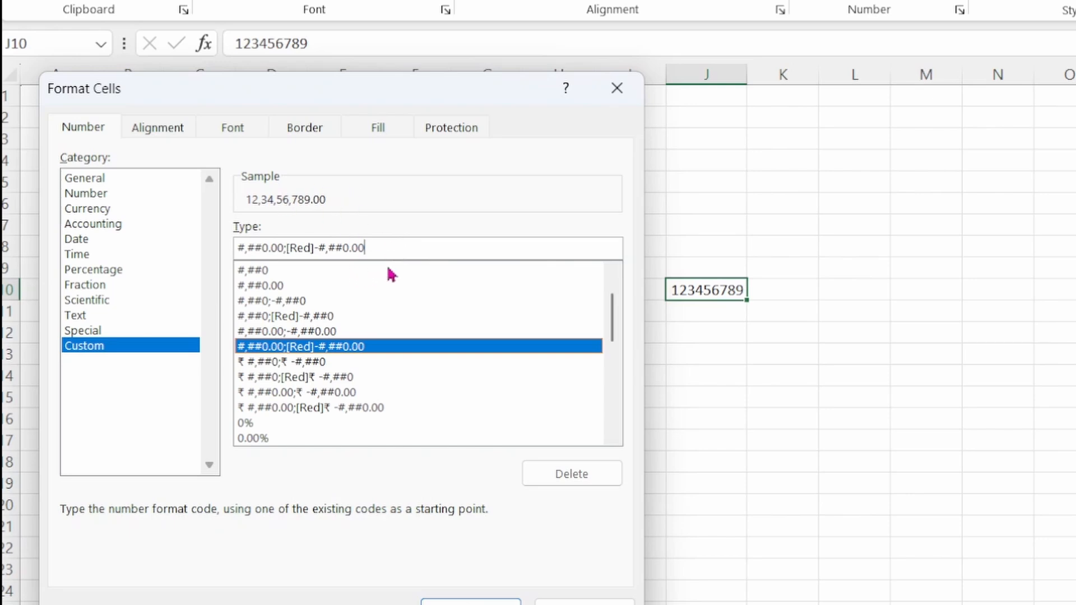
- Replace the format code with [$₹][>9999999]##\,##\,##\,##0.00;[$₹][>99999]##\,##\,##0.00;[$₹]##,##0.00
{"action": "left_click_drag", "start_coordinate": [384, 245], "coordinate": [237, 247]}
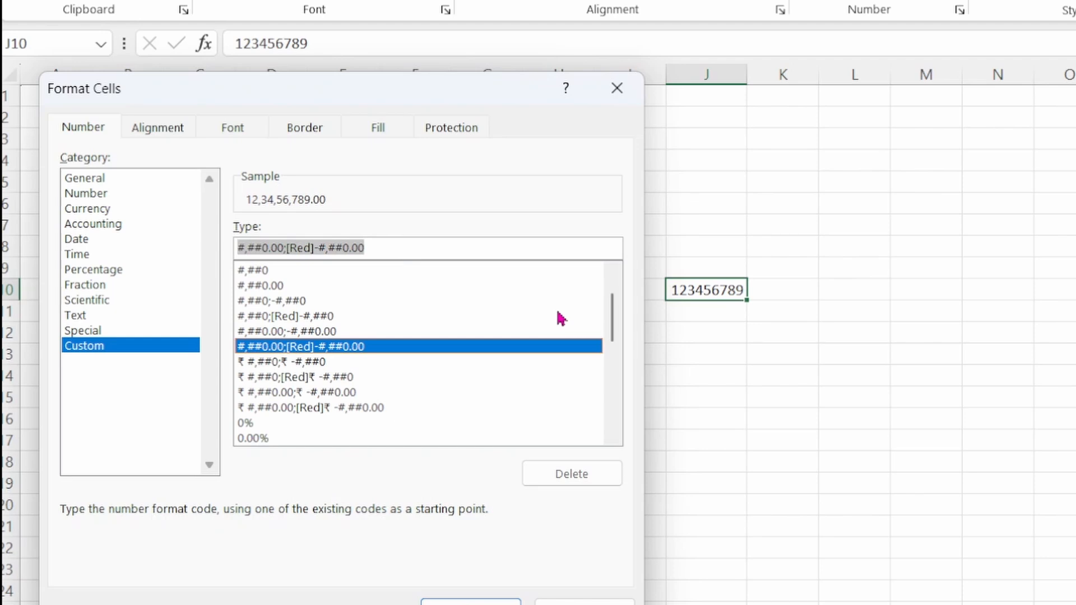
{"action": "key", "text": "BackSpace"}
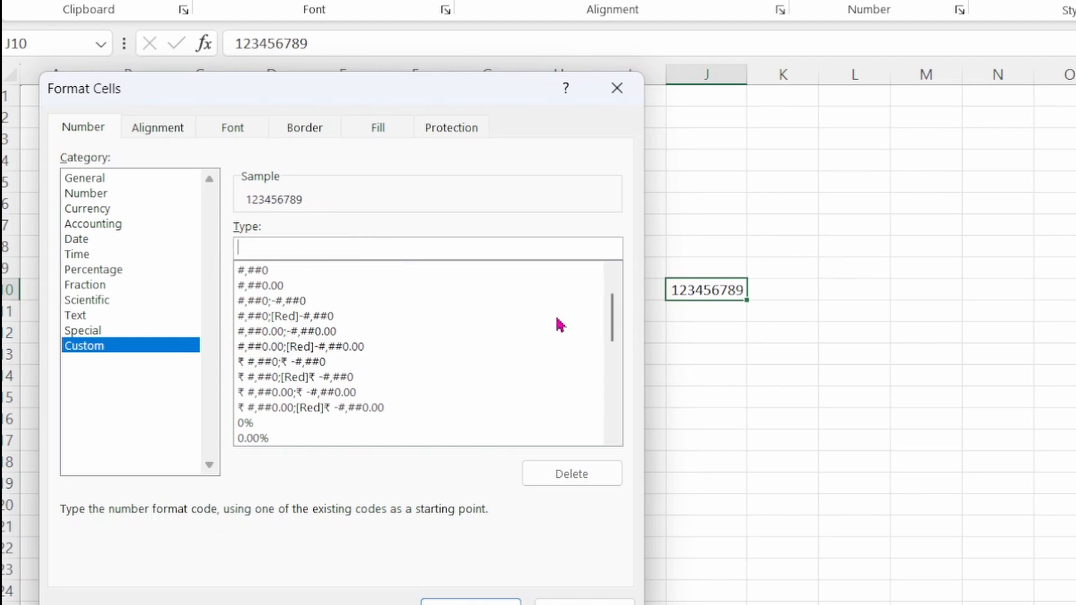
{"action": "key", "text": "ctrl+v"}
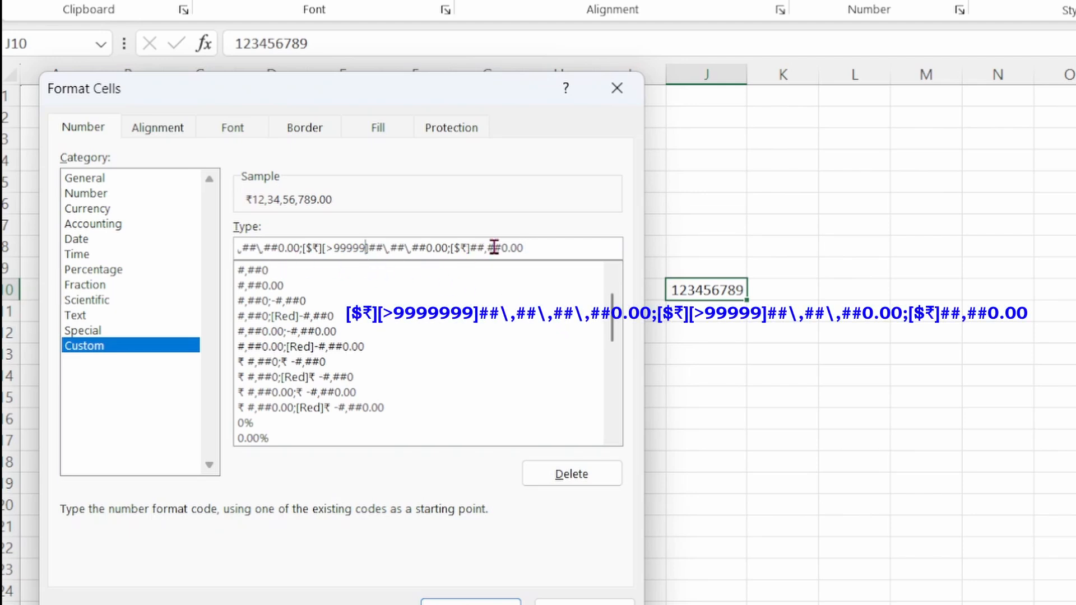
- Review each section of the rupee format code from end to start, and look through the list of existing custom codes
{"action": "left_click", "coordinate": [367, 248]}
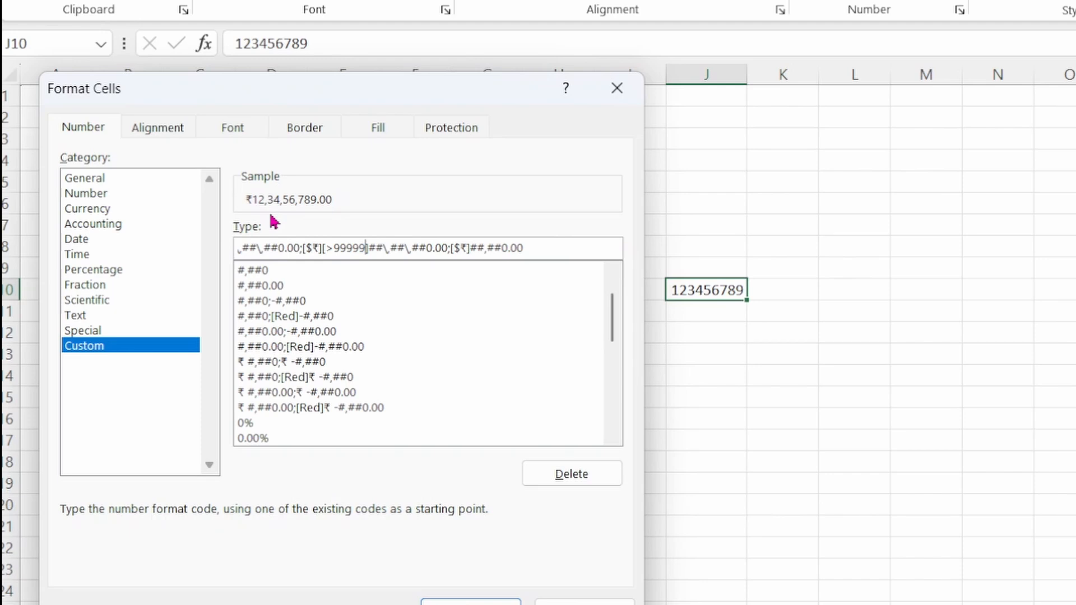
{"action": "left_click", "coordinate": [527, 248]}
{"action": "key", "text": "Left"}
{"action": "key", "text": "Left"}
{"action": "key", "text": "Left"}
{"action": "key", "text": "Left"}
{"action": "key", "text": "Left"}
{"action": "key", "text": "Left"}
{"action": "key", "text": "Left"}
{"action": "key", "text": "Left"}
{"action": "key", "text": "Left"}
{"action": "key", "text": "Left"}
{"action": "key", "text": "Left"}
{"action": "key", "text": "Left"}
{"action": "key", "text": "Left"}
{"action": "key", "text": "Left"}
{"action": "key", "text": "Left"}
{"action": "key", "text": "Left"}
{"action": "key", "text": "Left"}
{"action": "key", "text": "Left"}
{"action": "key", "text": "Left"}
{"action": "key", "text": "Left"}
{"action": "key", "text": "Left"}
{"action": "key", "text": "Left"}
{"action": "key", "text": "Left"}
{"action": "key", "text": "Left"}
{"action": "key", "text": "Left"}
{"action": "key", "text": "Left"}
{"action": "key", "text": "Left"}
{"action": "key", "text": "Left"}
{"action": "key", "text": "Left"}
{"action": "key", "text": "Left"}
{"action": "key", "text": "Left"}
{"action": "key", "text": "Left"}
{"action": "key", "text": "Left"}
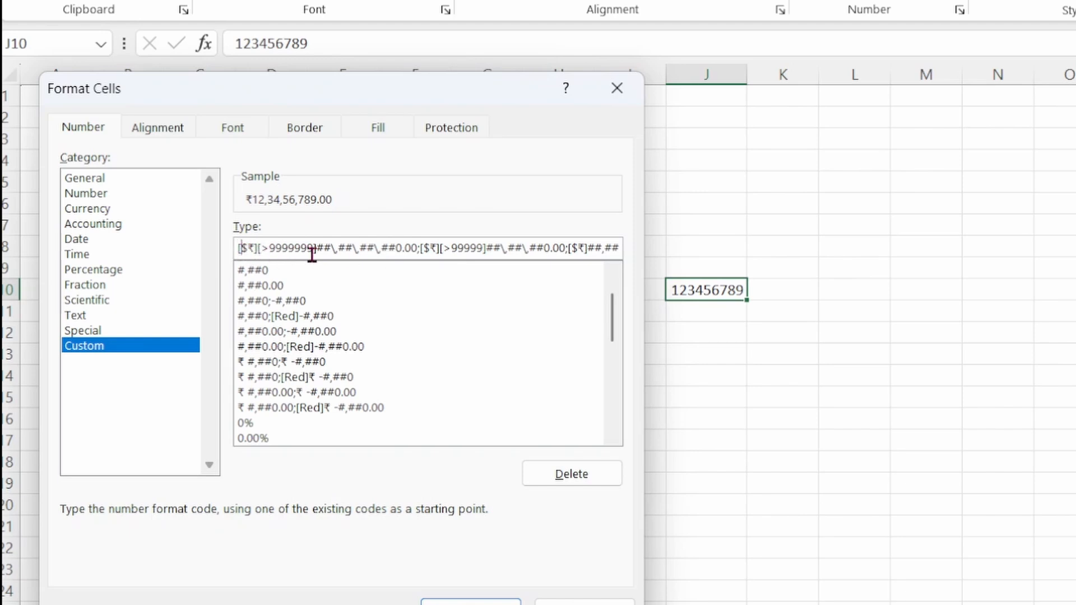
{"action": "left_click", "coordinate": [429, 250]}
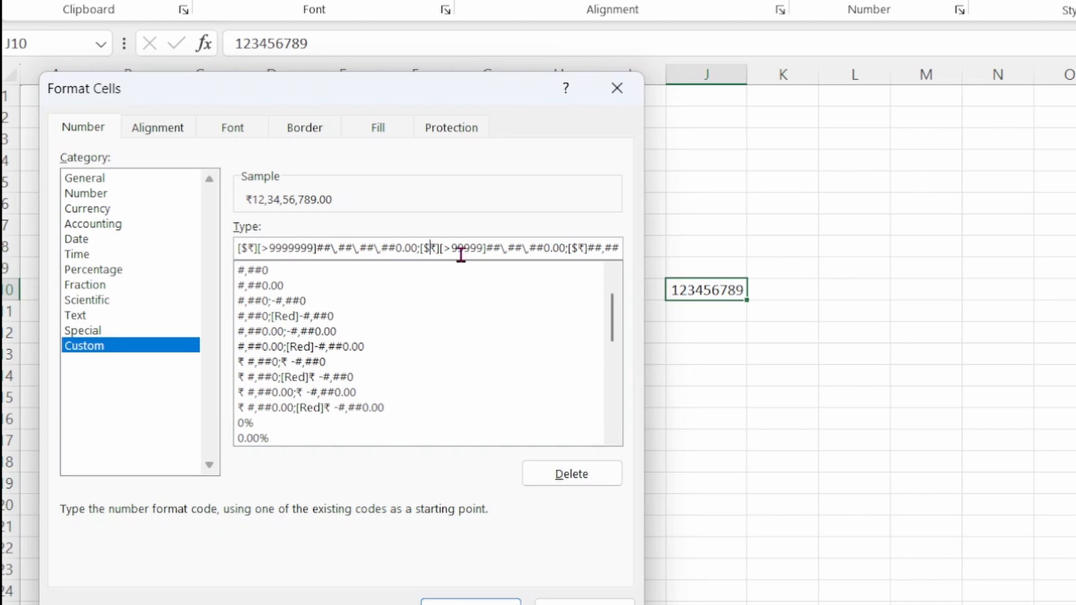
{"action": "left_click", "coordinate": [584, 251]}
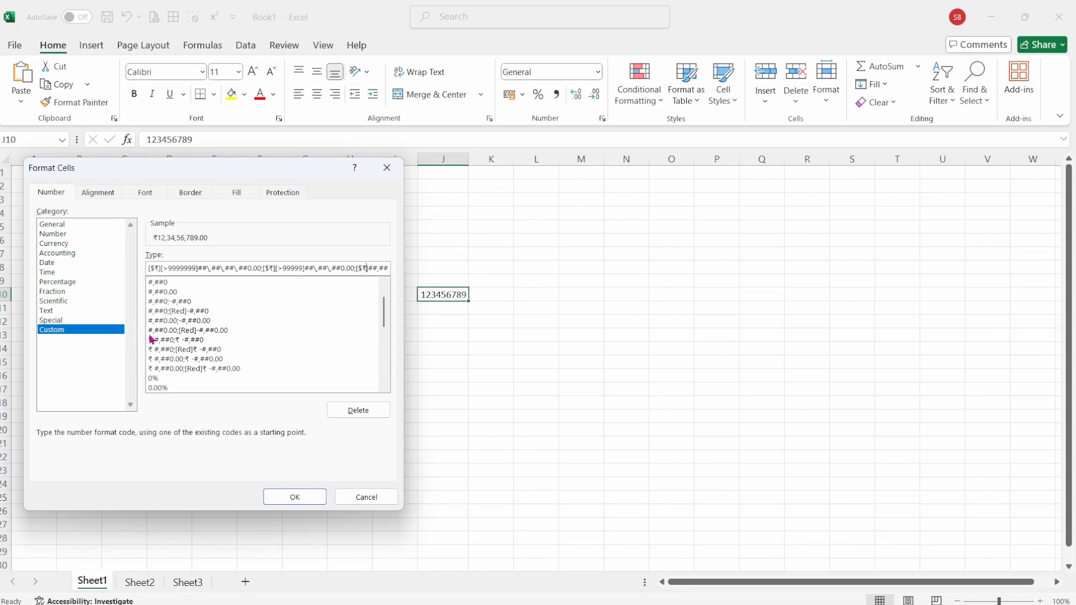
{"action": "scroll", "coordinate": [255, 334], "scroll_direction": "down", "scroll_amount": 6}
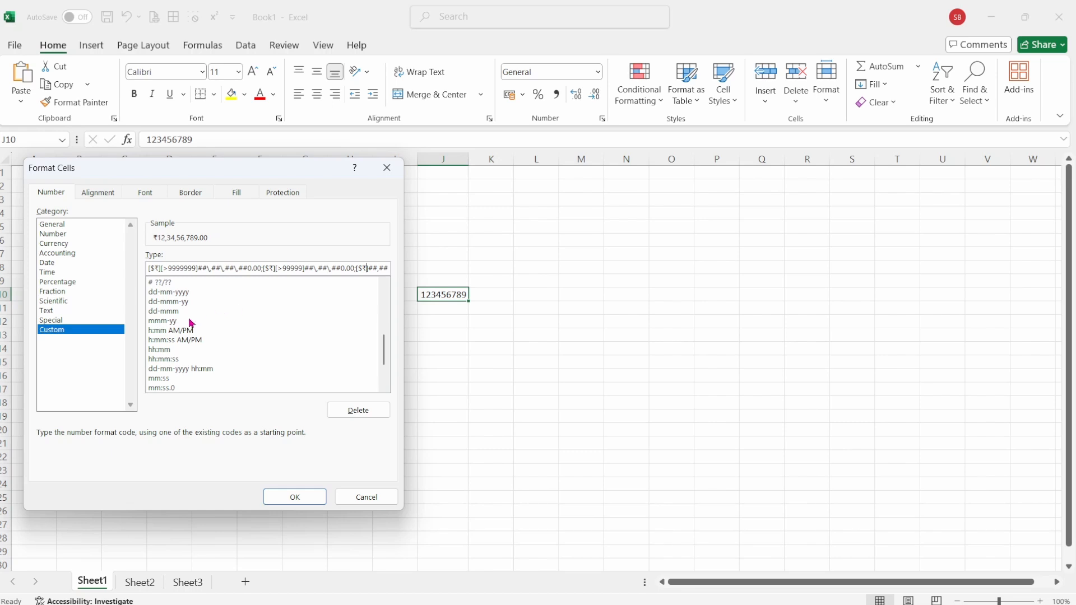
{"action": "scroll", "coordinate": [218, 343], "scroll_direction": "down", "scroll_amount": 1}
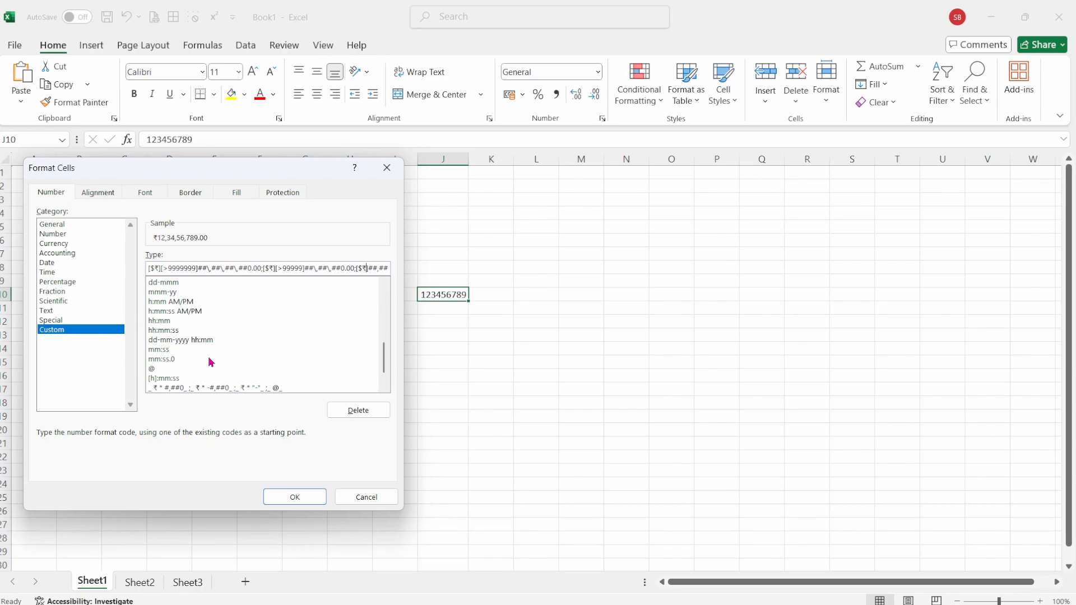
{"action": "scroll", "coordinate": [211, 362], "scroll_direction": "down", "scroll_amount": 1}
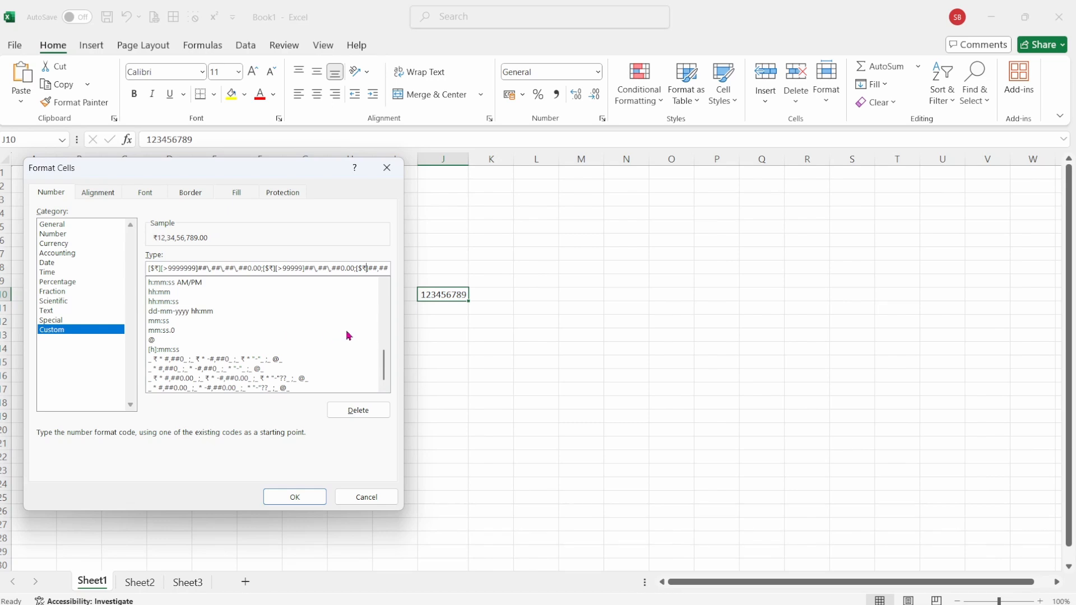
{"action": "scroll", "coordinate": [353, 335], "scroll_direction": "up", "scroll_amount": 6}
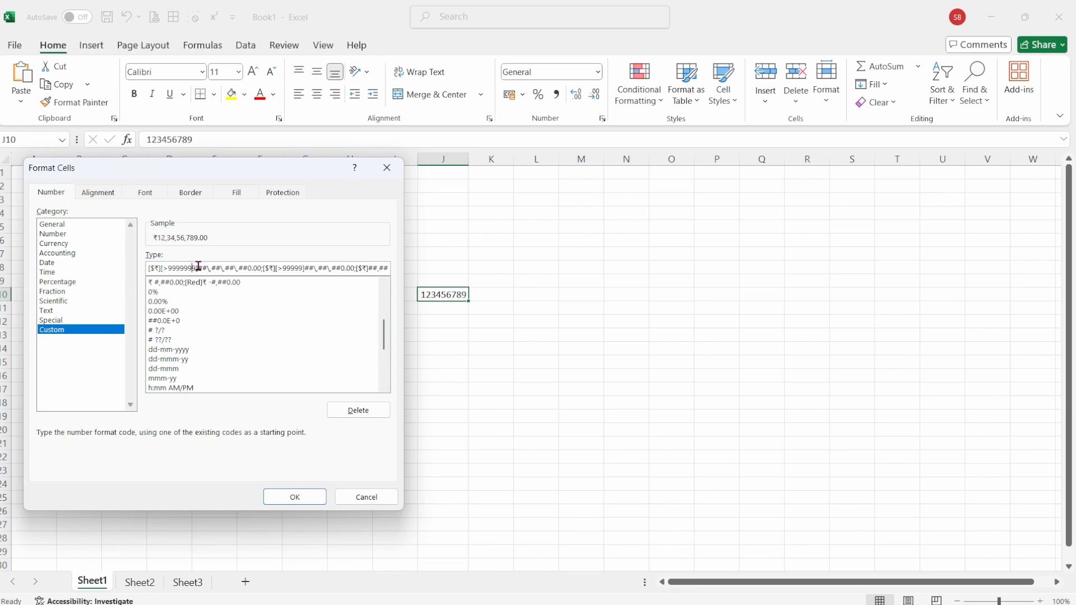
- Apply the custom rupee format to cell J10 and reselect the cell to check it
{"action": "left_click", "coordinate": [307, 504]}
{"action": "left_click", "coordinate": [473, 420]}
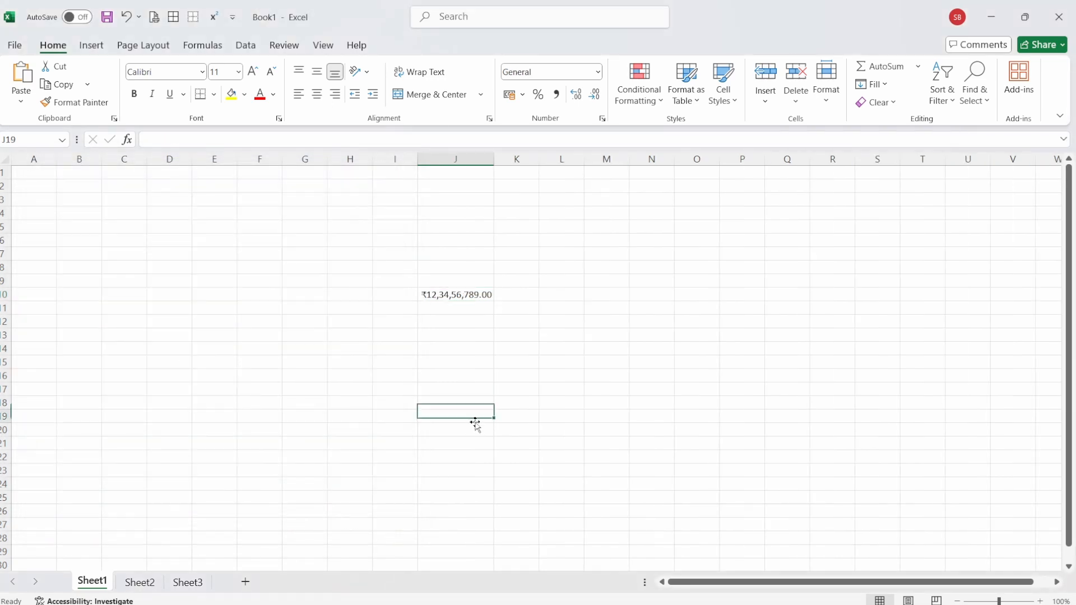
{"action": "key", "text": "Up"}
{"action": "key", "text": "Up"}
{"action": "key", "text": "Up"}
{"action": "key", "text": "Up"}
{"action": "key", "text": "Up"}
{"action": "key", "text": "Up"}
{"action": "key", "text": "Up"}
{"action": "left_click", "coordinate": [436, 296]}
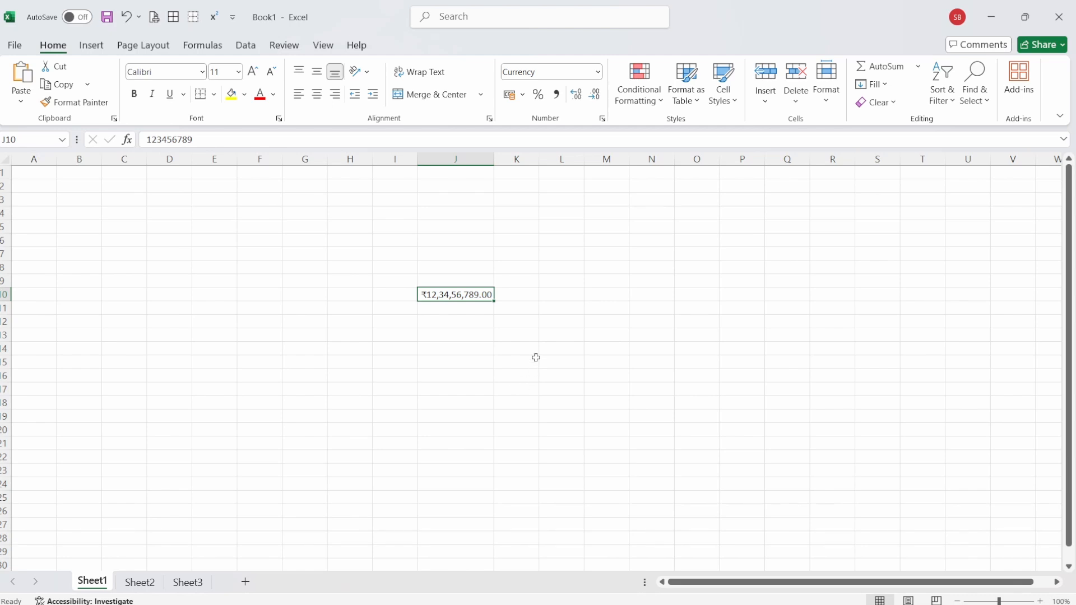
- Enter 2536489 in cell N11
{"action": "left_click", "coordinate": [656, 310]}
{"action": "type", "text": "2536489"}
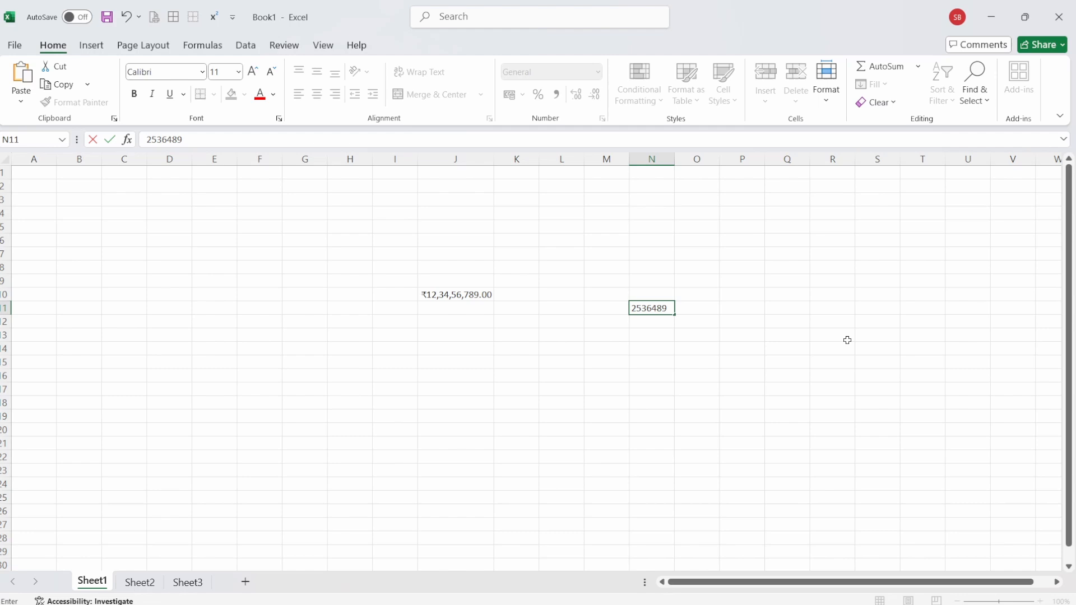
{"action": "left_click", "coordinate": [748, 456]}
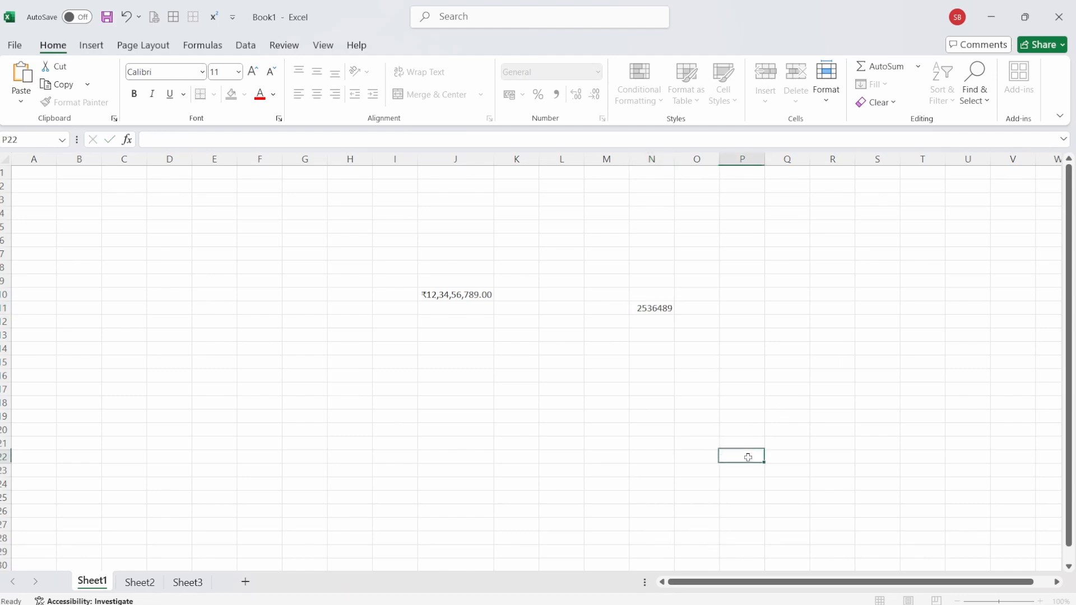
- Copy the rupee format from J10 to N11 with Format Painter and autofit the width of column N
{"action": "left_click", "coordinate": [455, 296]}
{"action": "left_click", "coordinate": [85, 103]}
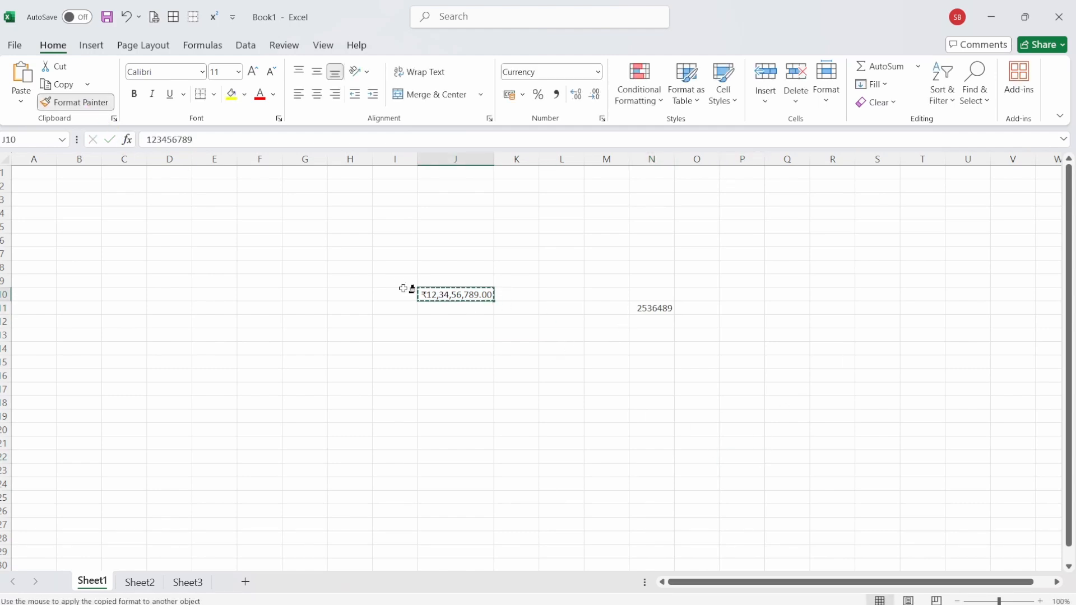
{"action": "left_click", "coordinate": [655, 311]}
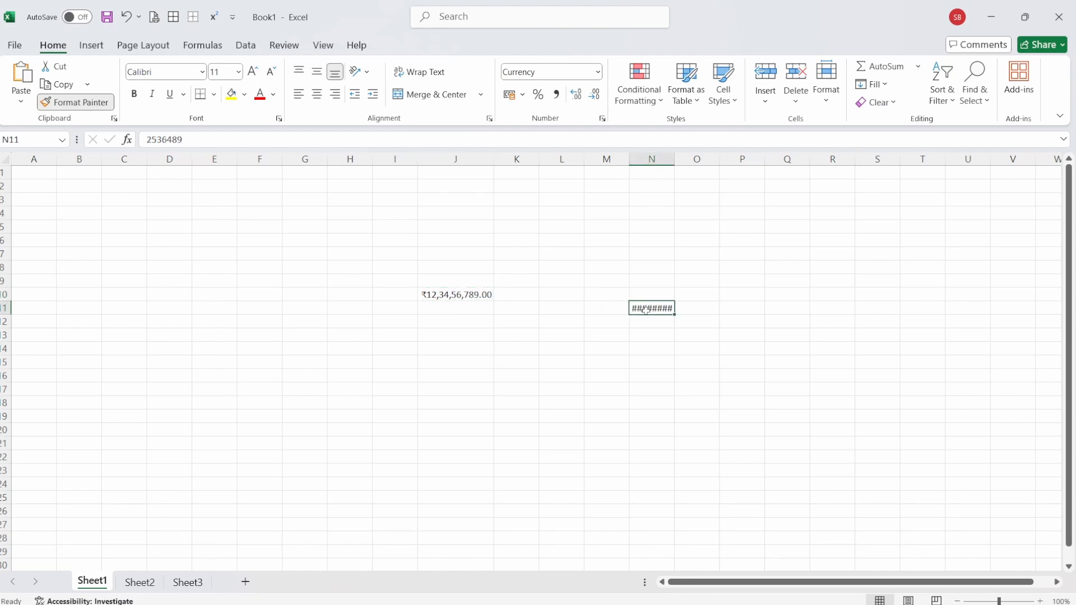
{"action": "double_click", "coordinate": [674, 160]}
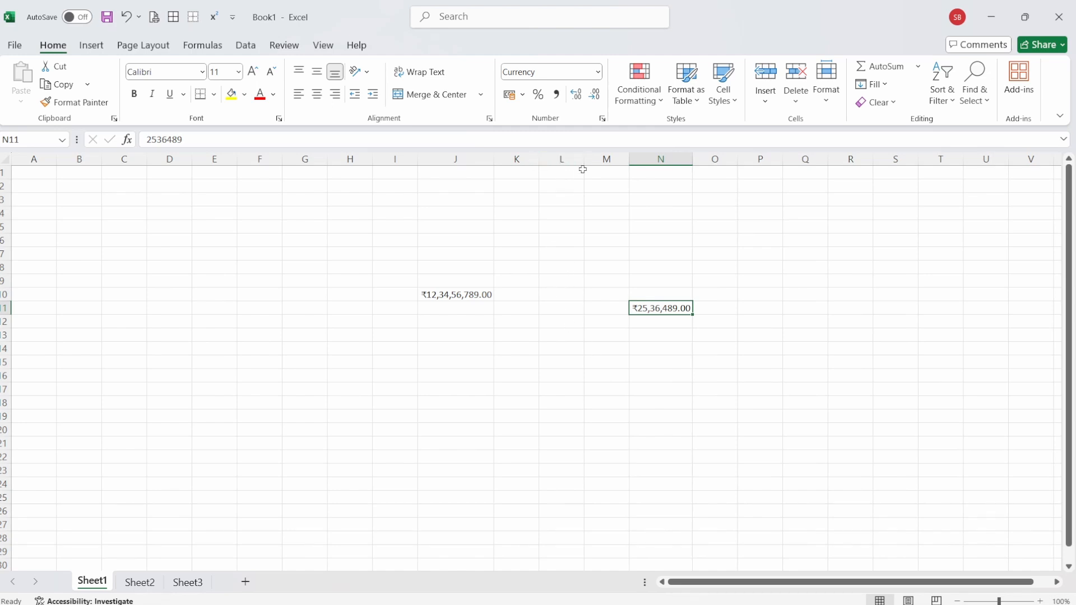
- Inspect the number format settings of cell N11 and close them without changes
{"action": "left_click", "coordinate": [604, 119]}
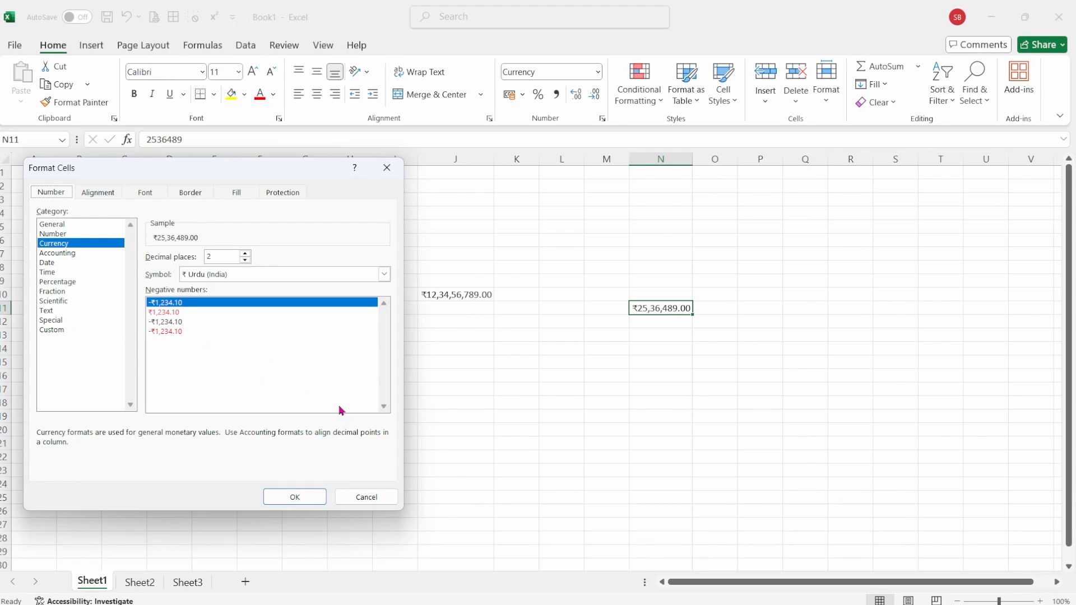
{"action": "left_click", "coordinate": [367, 497]}
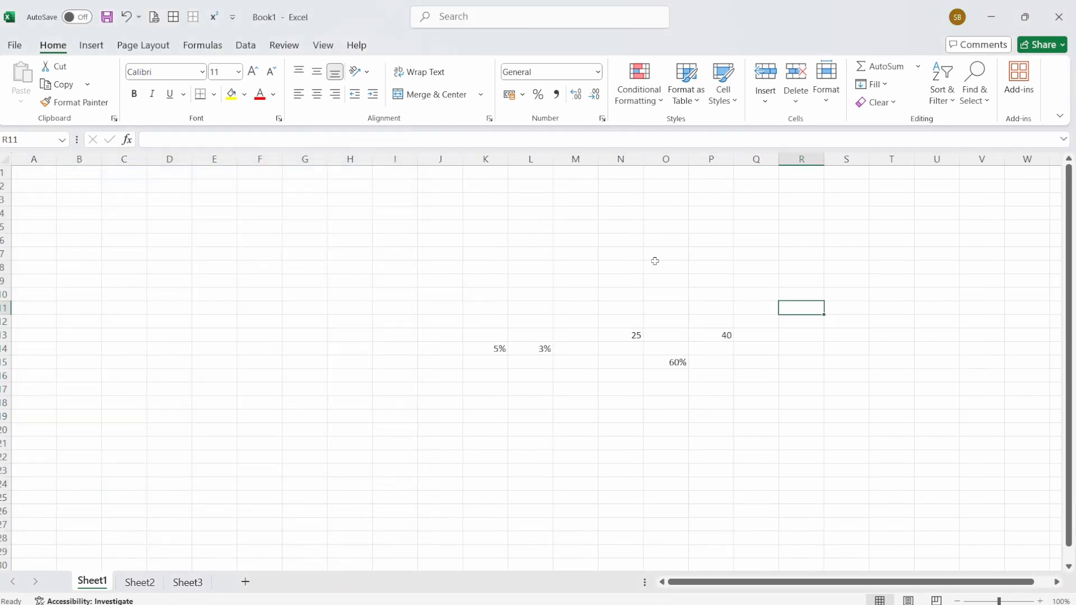